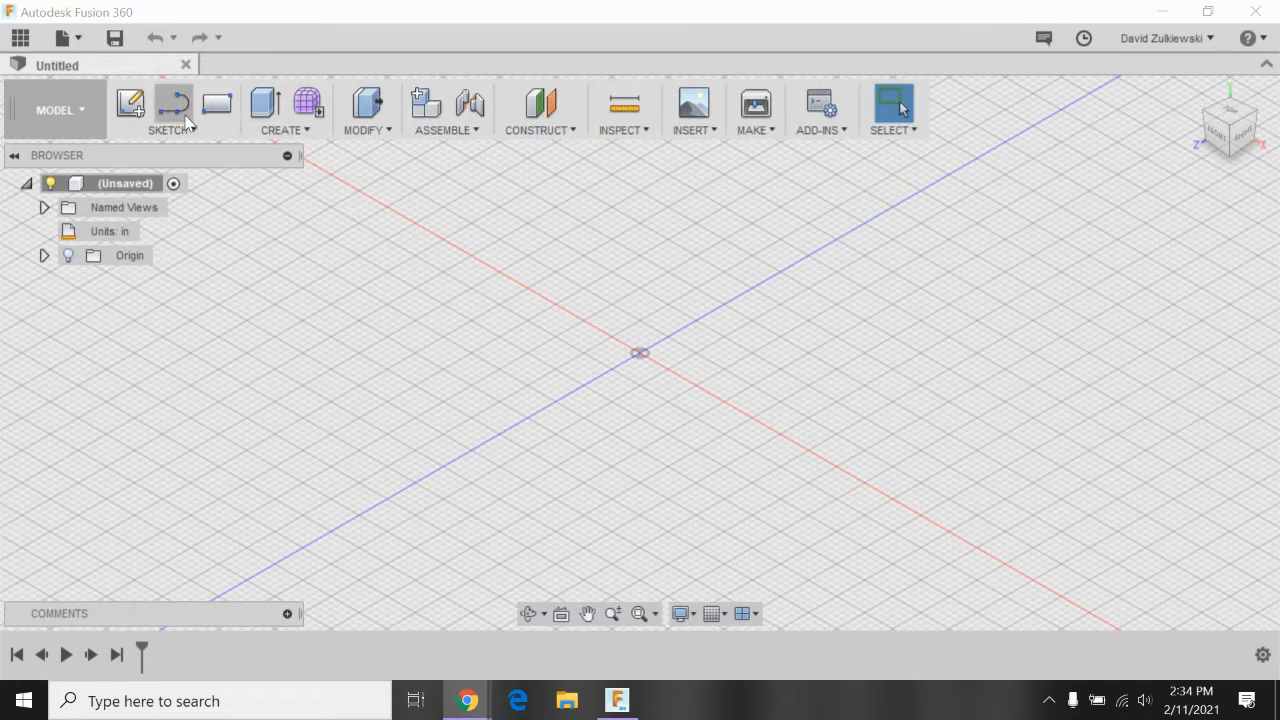
Start a sketch on the horizontal origin plane and draw a center rectangle at the origin, 4.438 in high and 7.125 in wide.
click(133, 104)
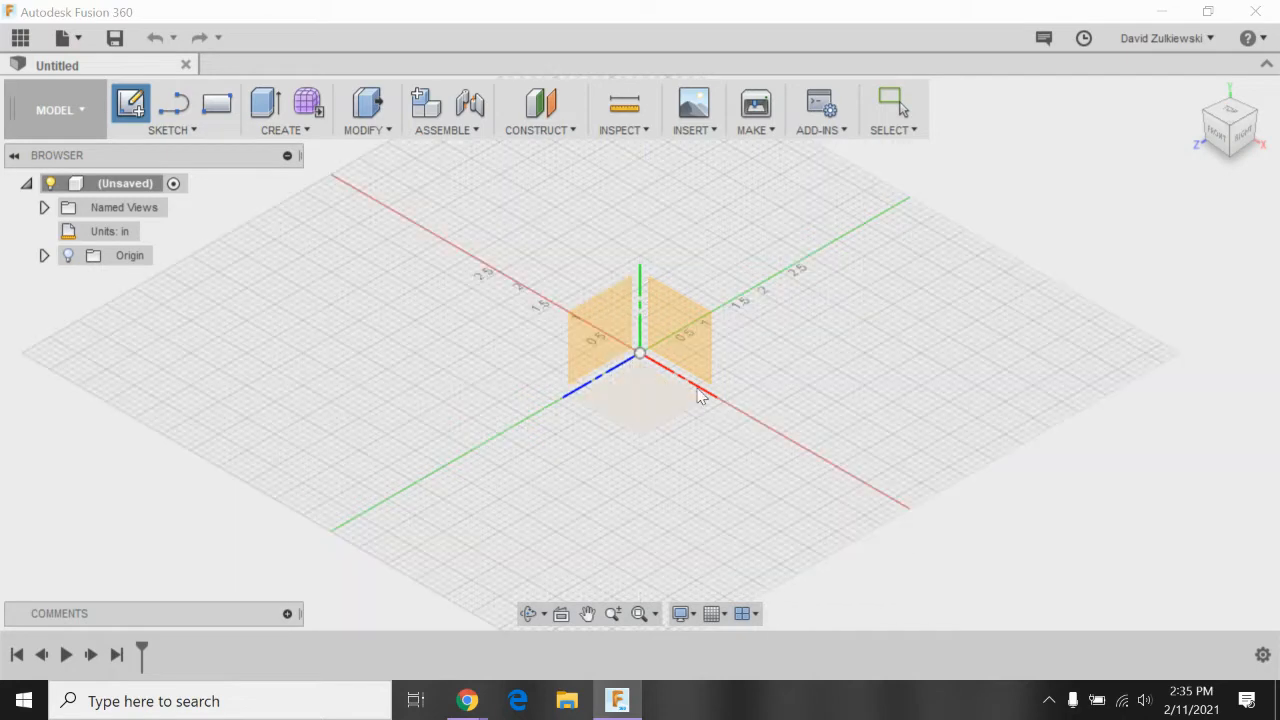
click(646, 406)
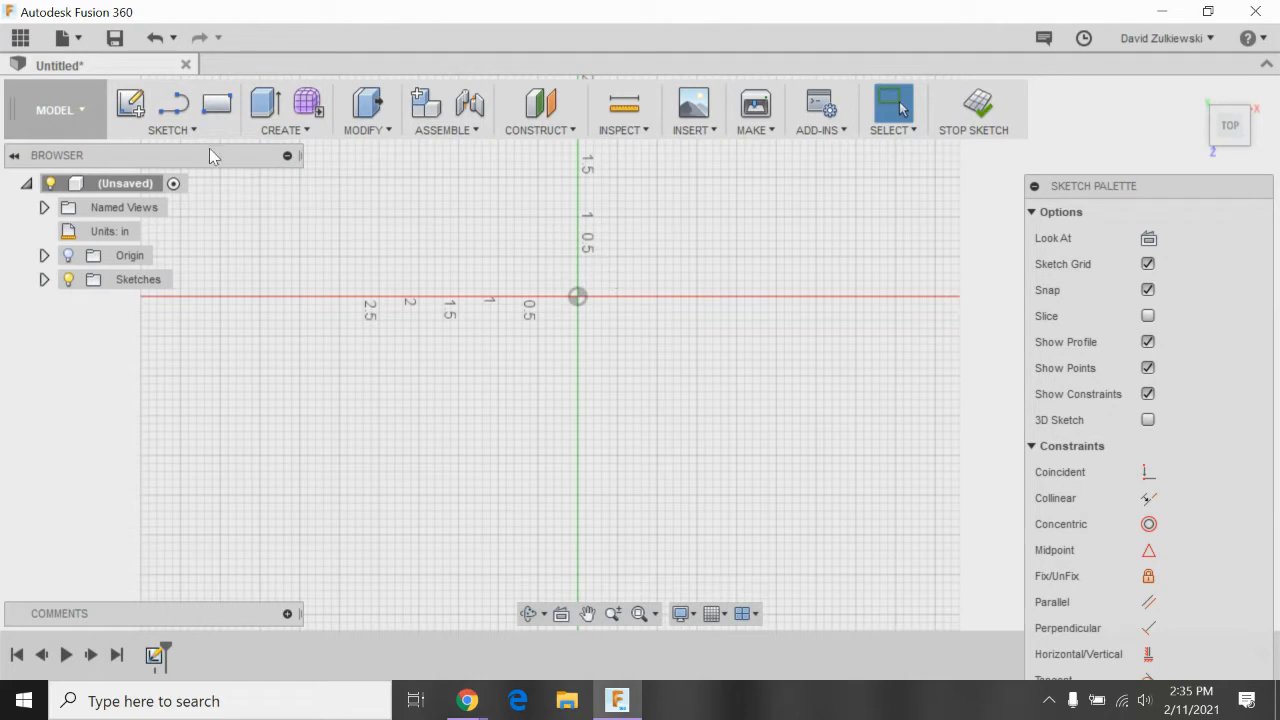
click(175, 130)
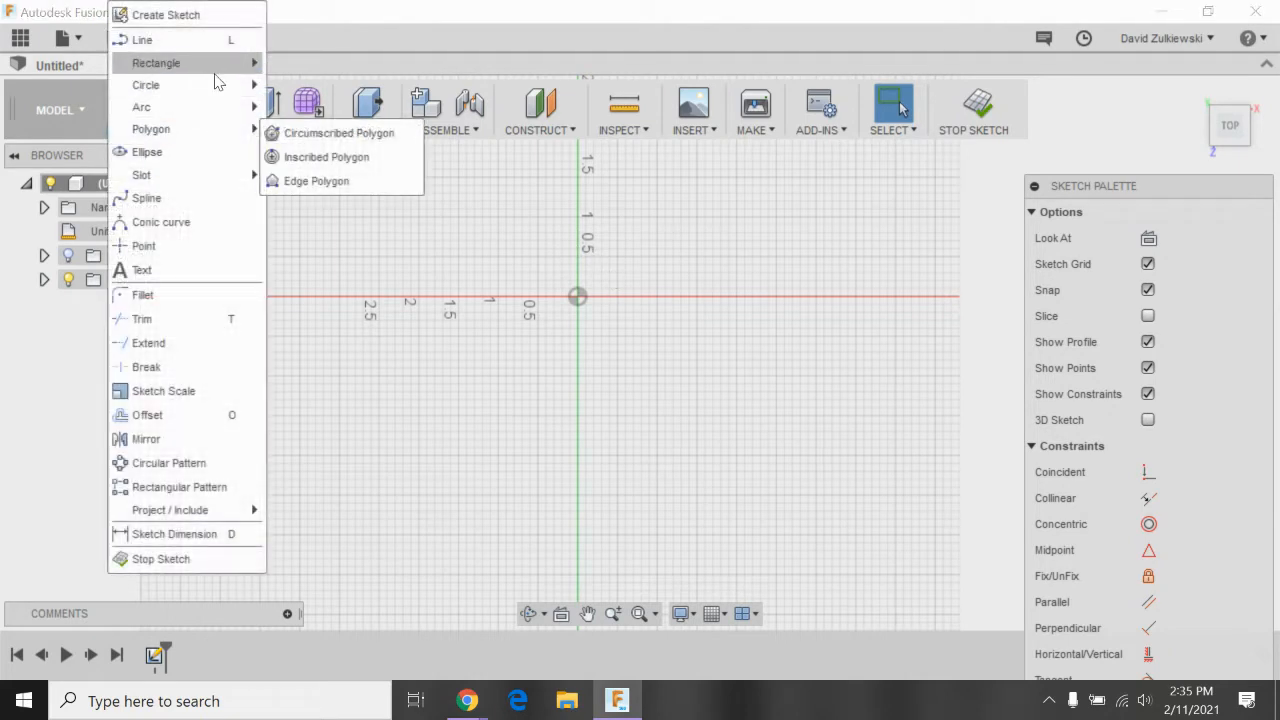
mouse_move(216, 63)
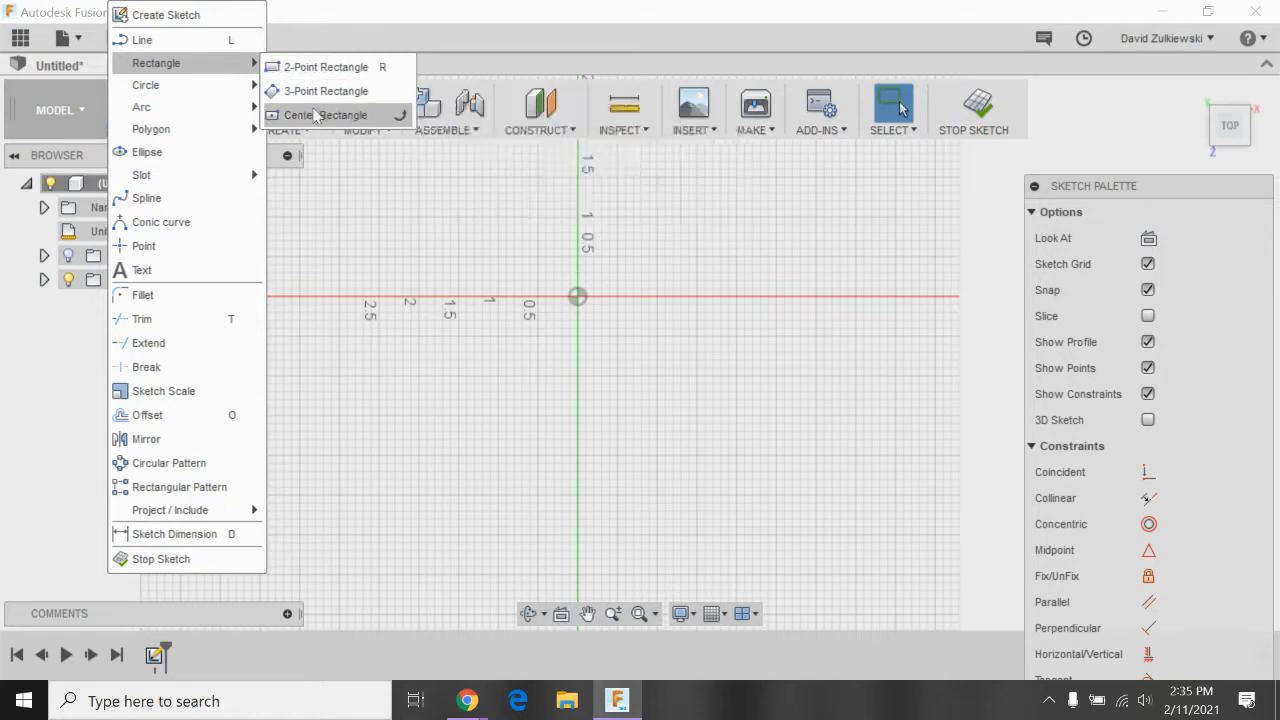
click(320, 115)
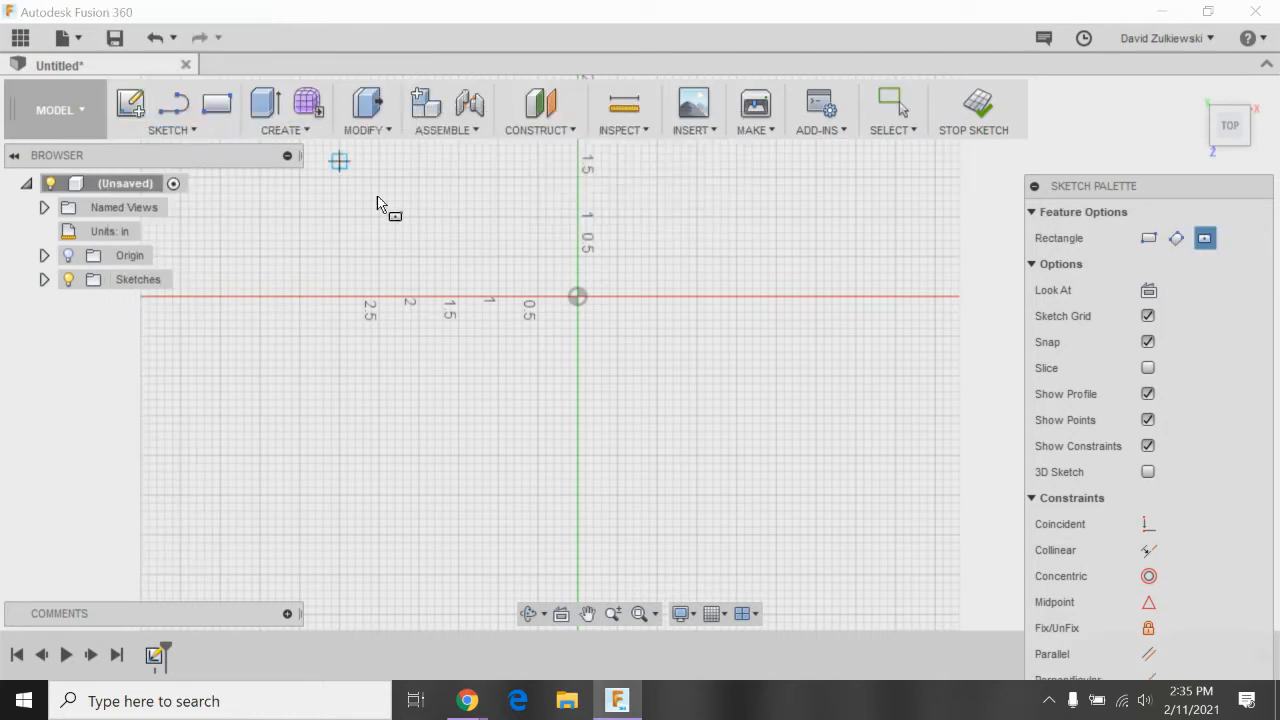
click(577, 297)
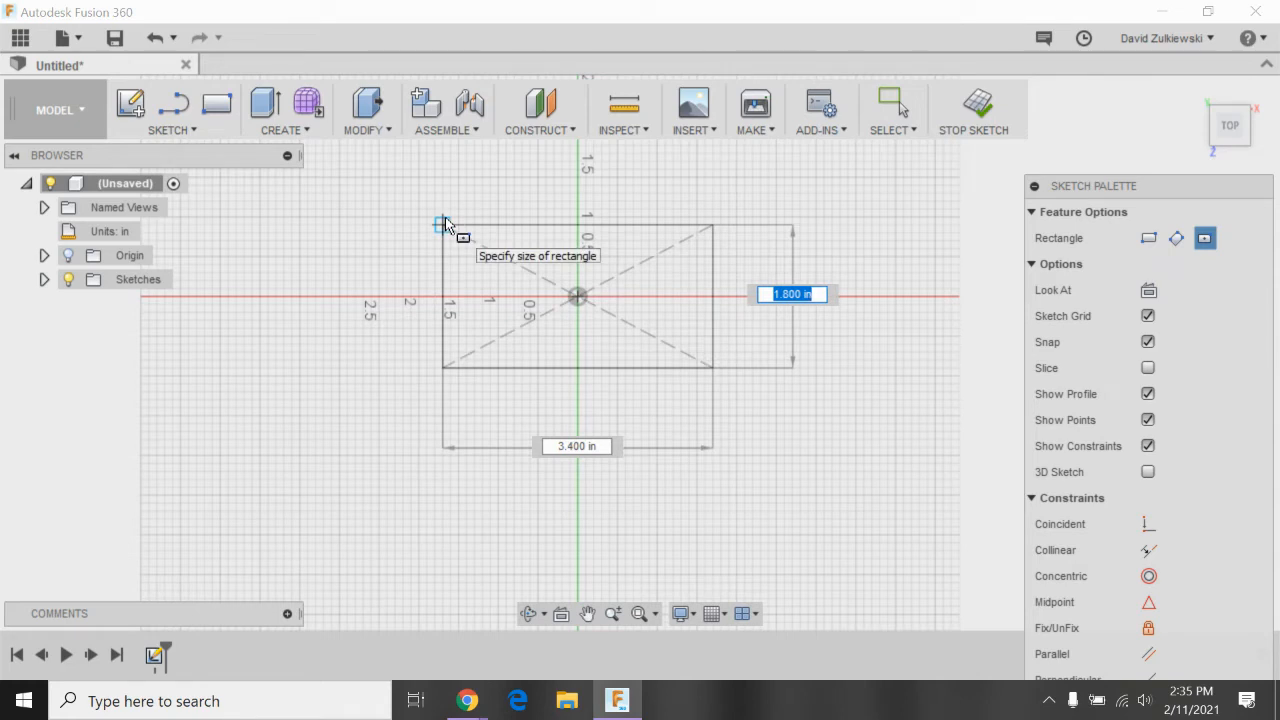
text(7.12)
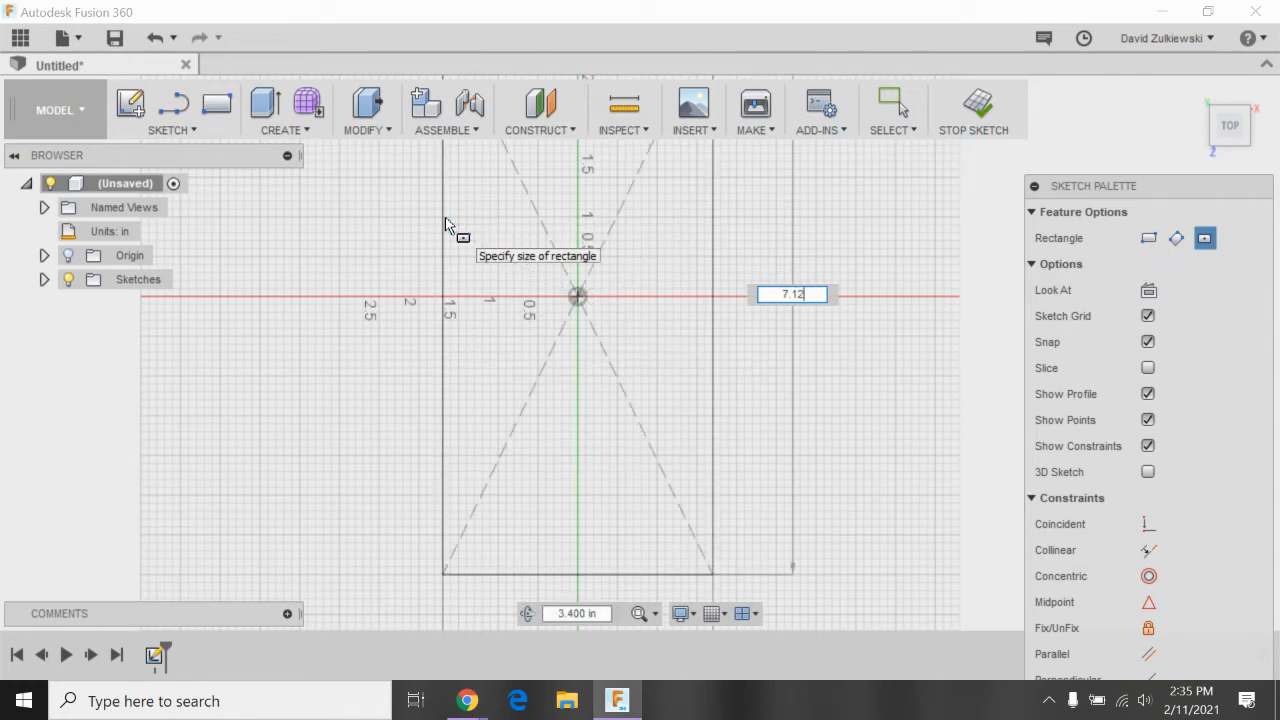
text(5)
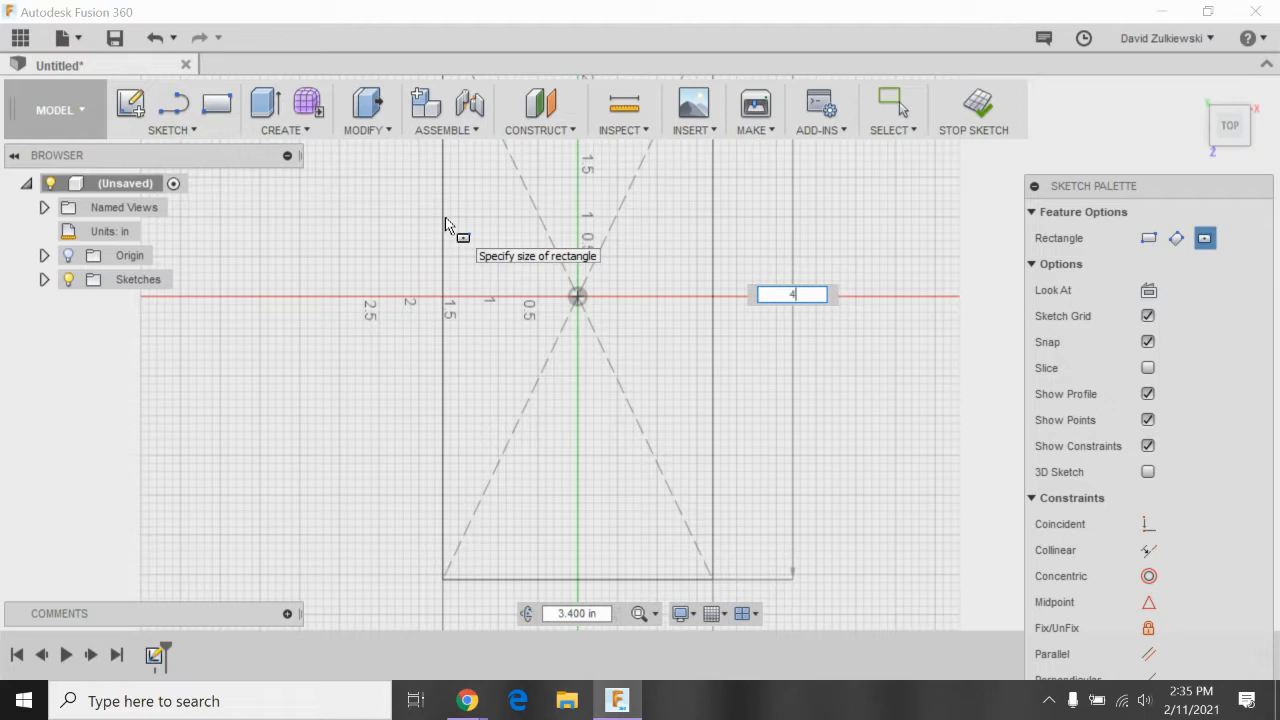
text(4.438)
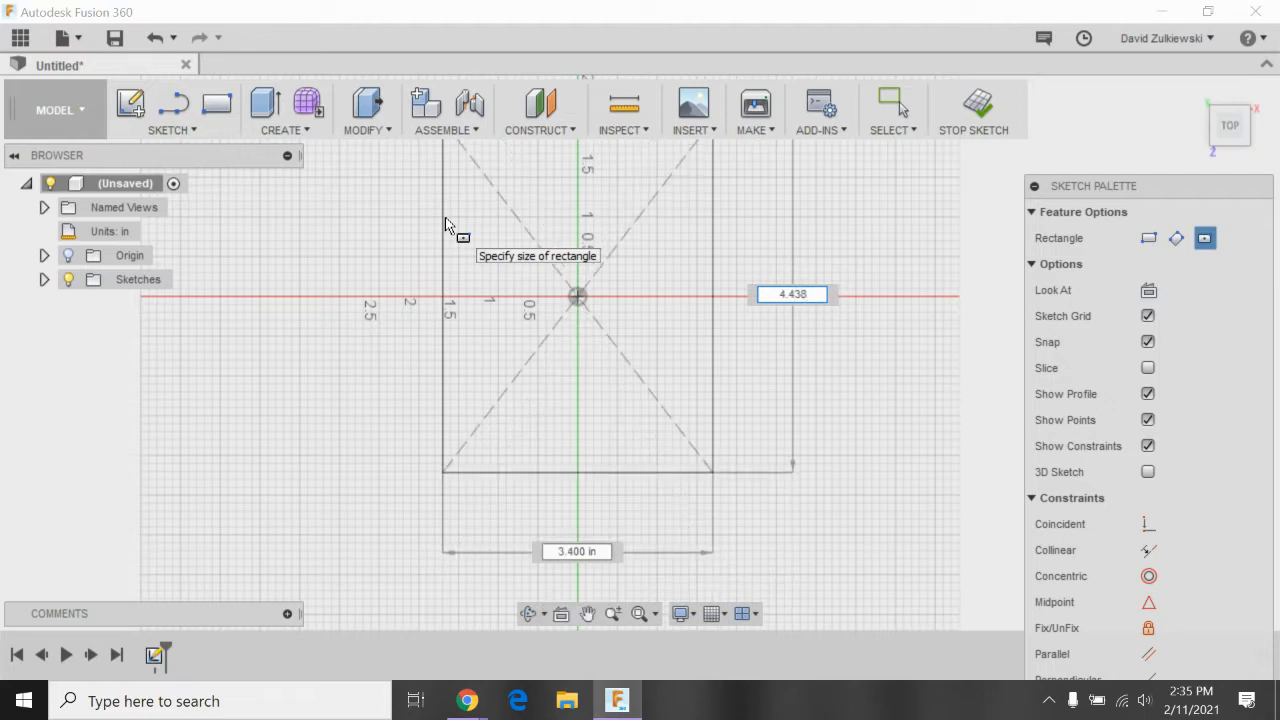
key(Tab)
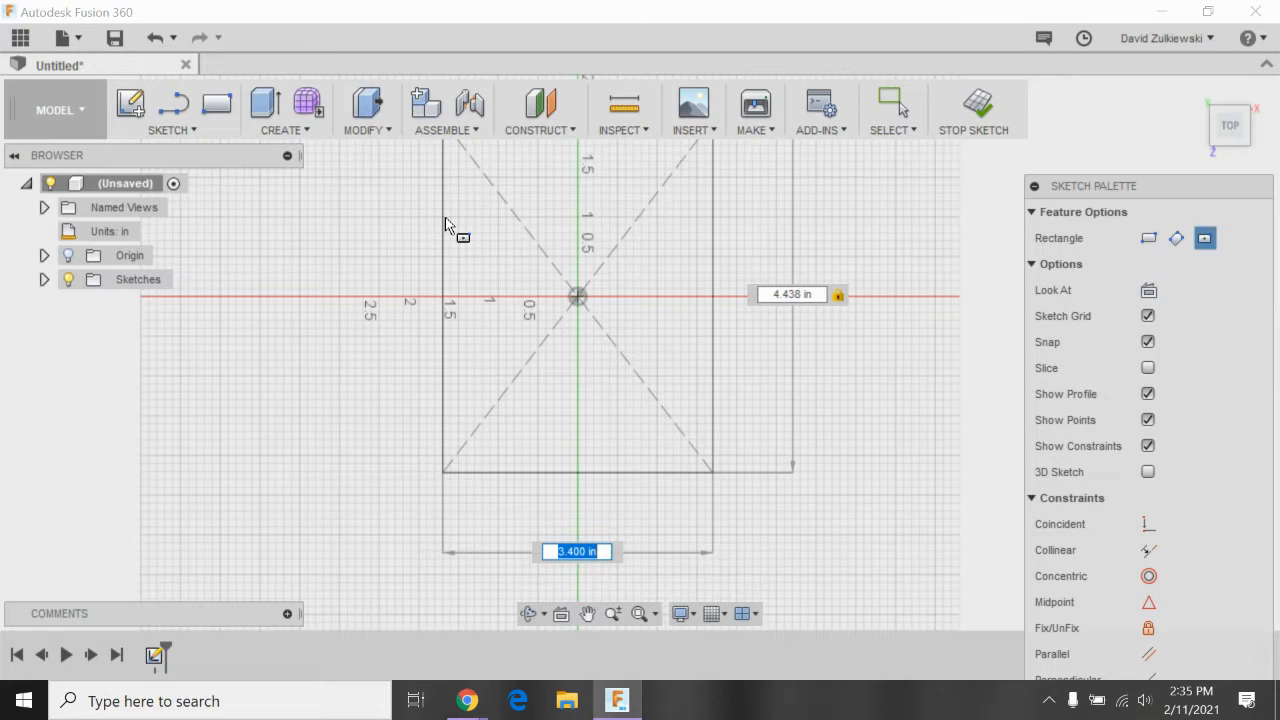
text(7.12)
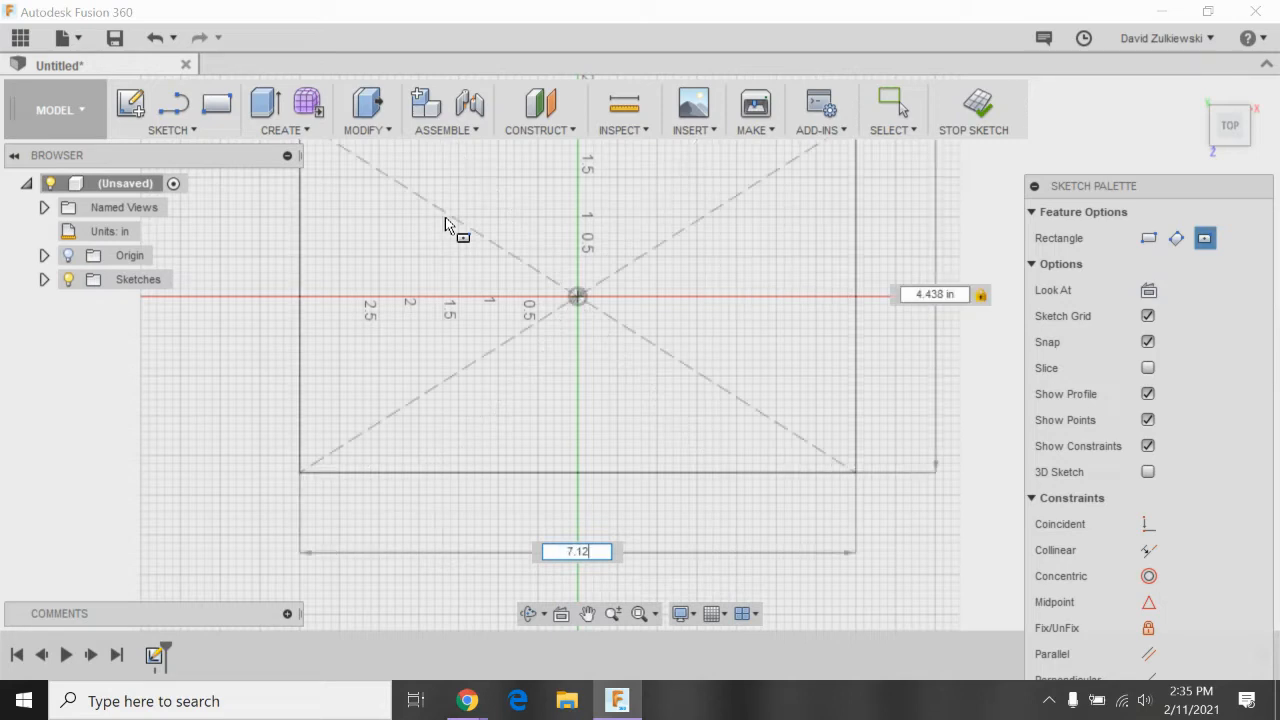
text(5)
key(Return)
key(Escape)
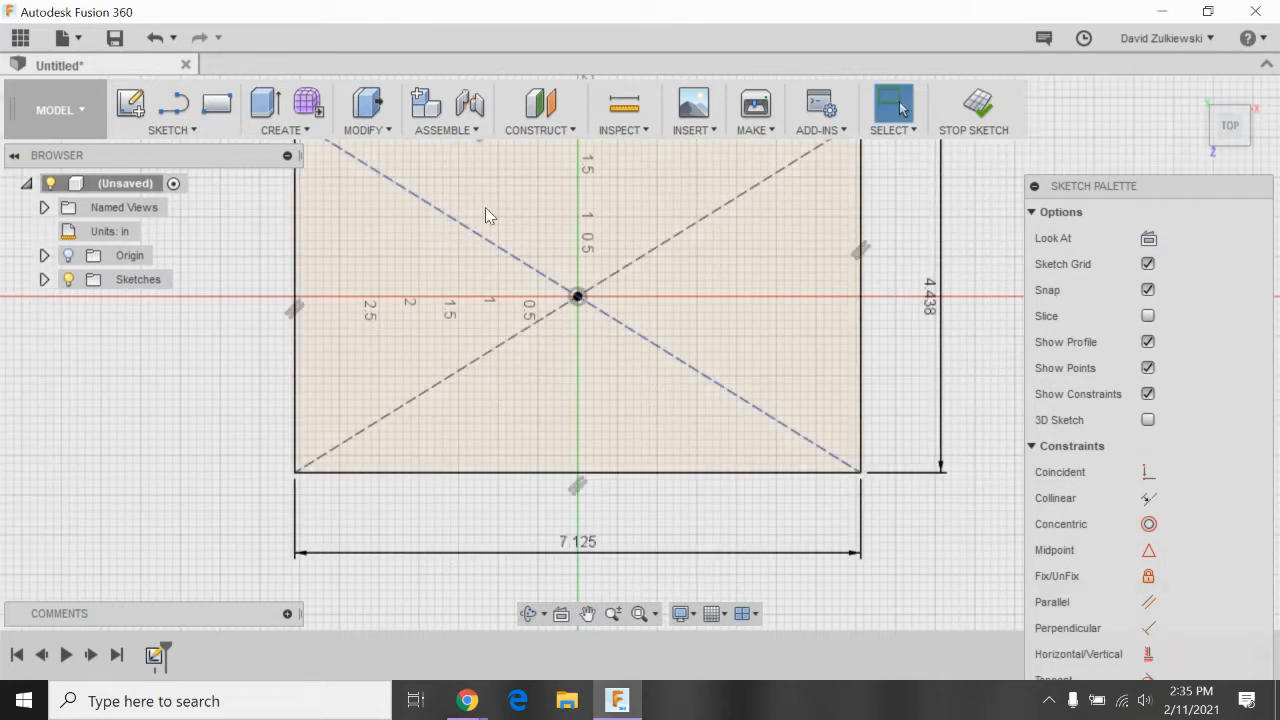
Draw a horizontal line from the rectangle's left edge, about 3.13 in below the top, and a vertical line down to the bottom edge.
scroll(631, 259, down, 5)
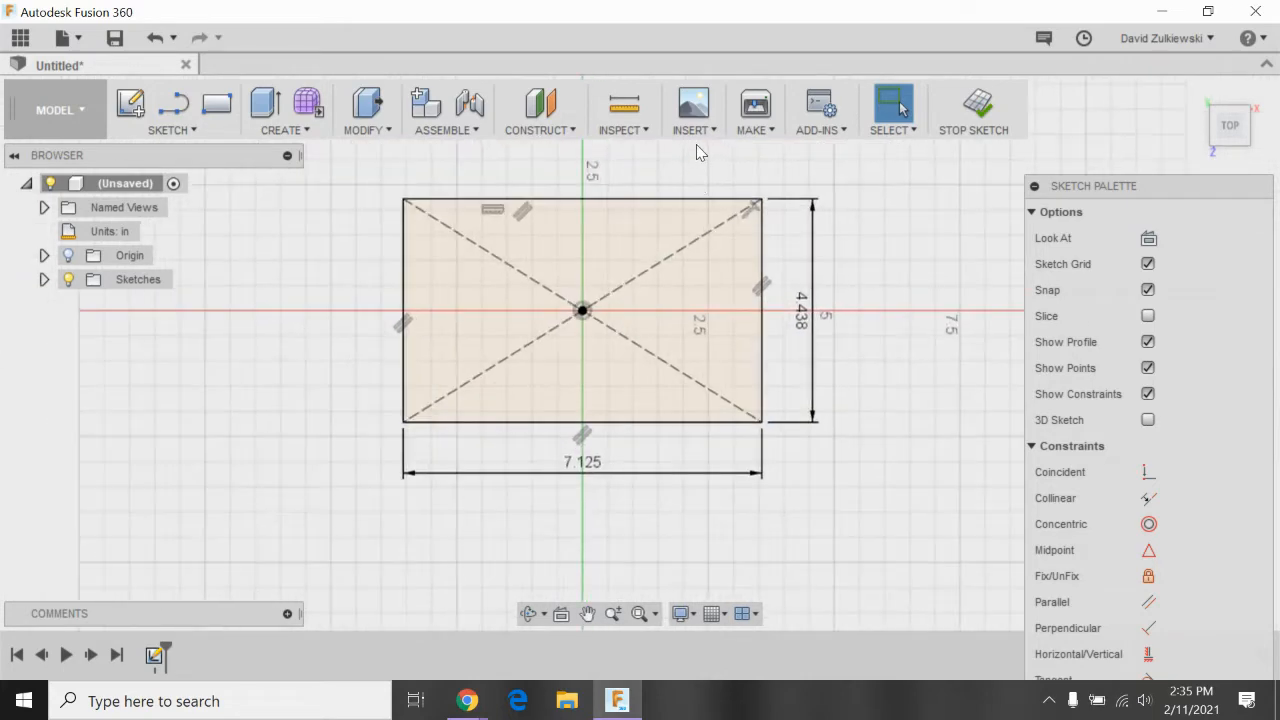
scroll(640, 240, up, 3)
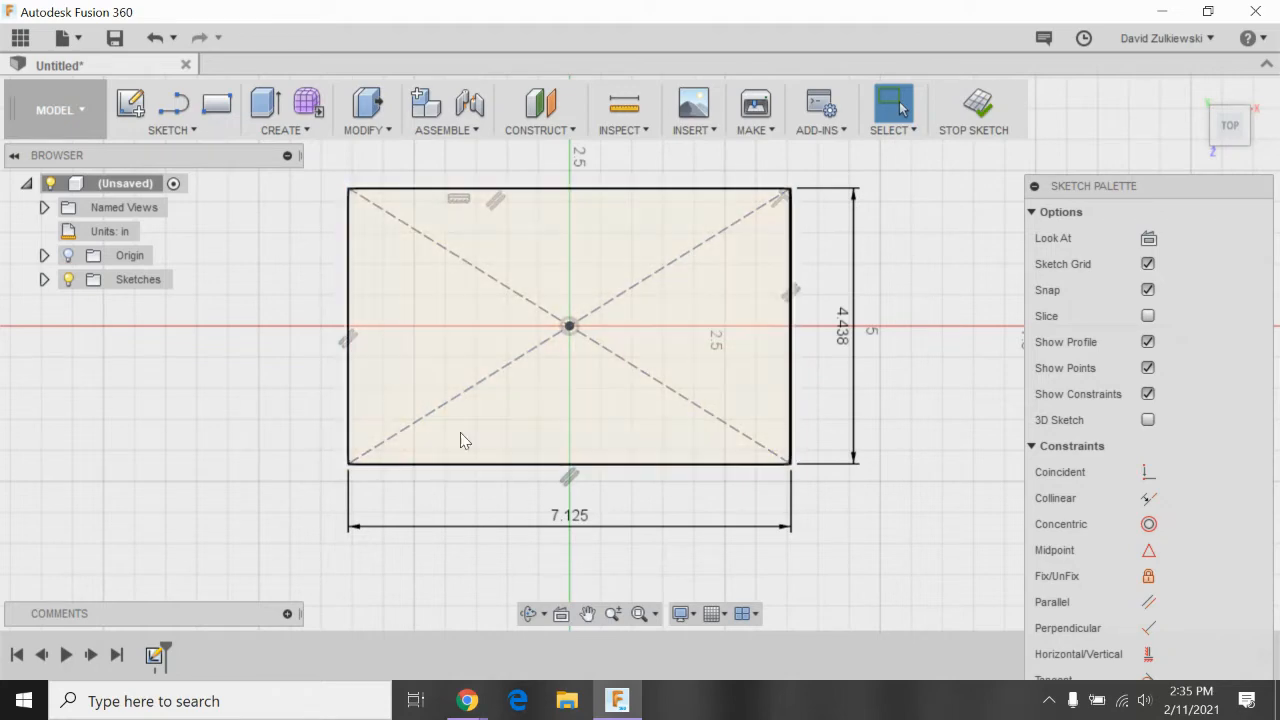
click(174, 106)
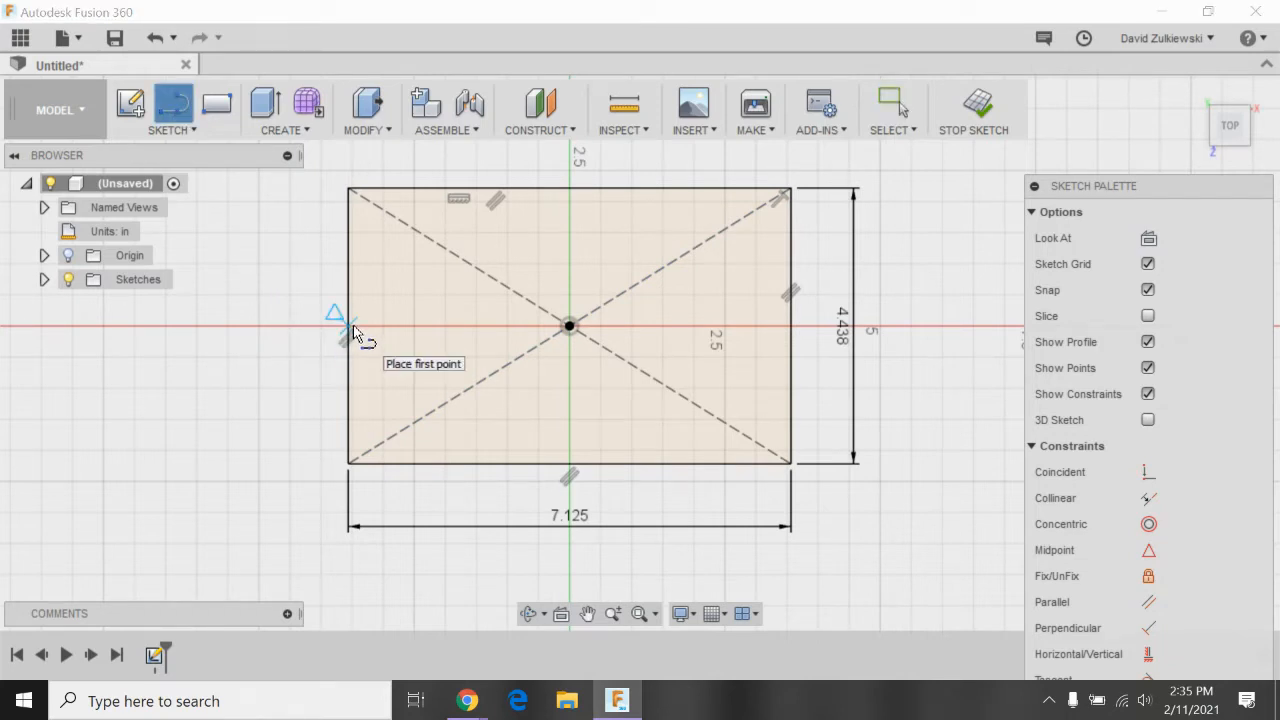
click(348, 381)
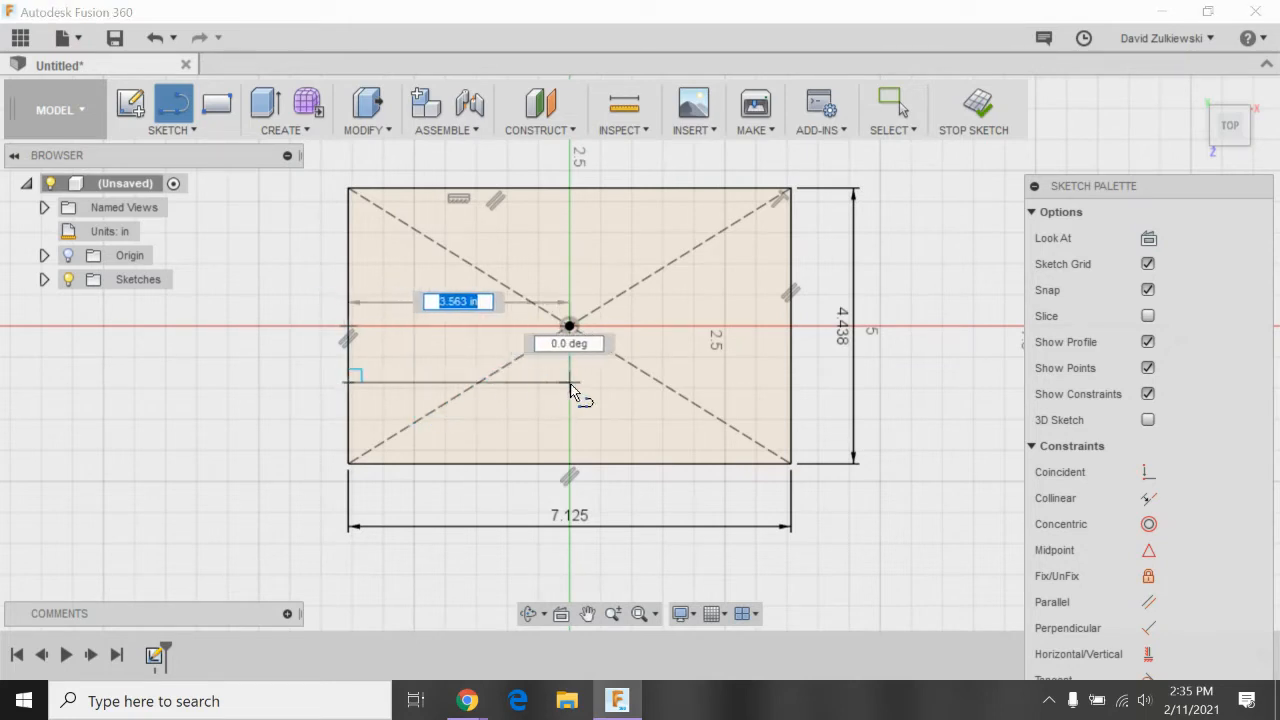
click(631, 383)
click(632, 463)
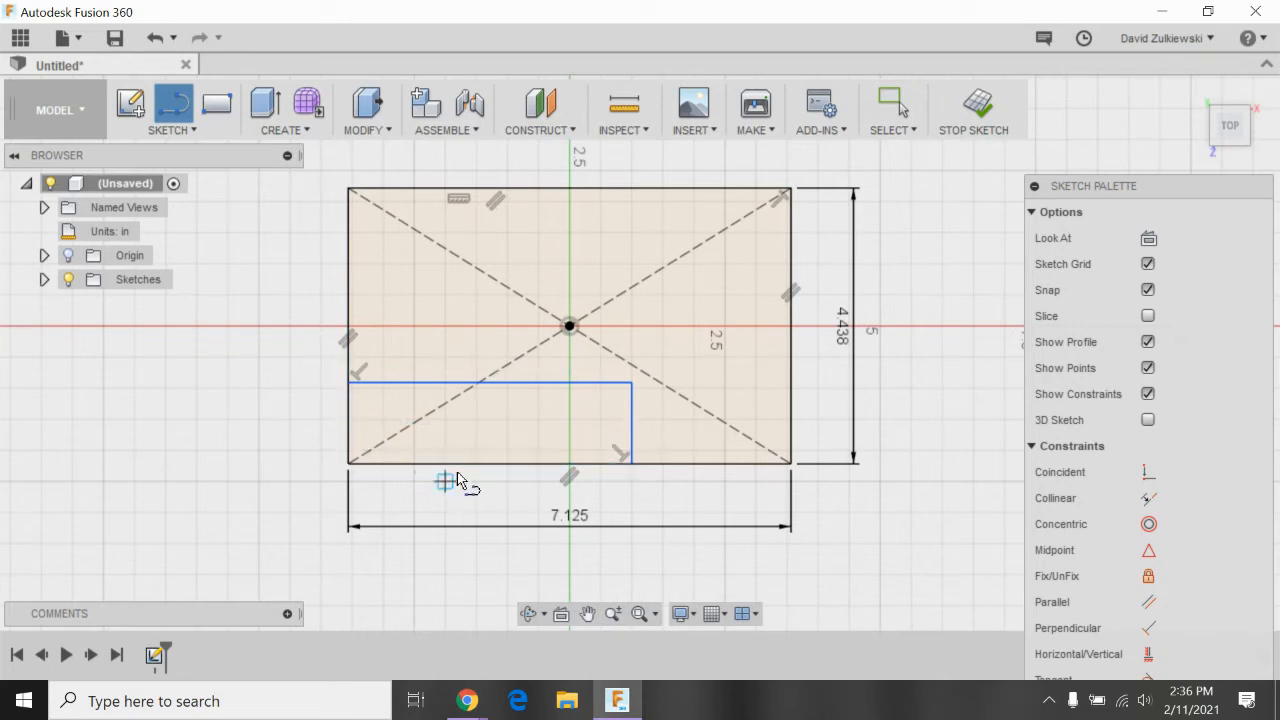
Trim the left and bottom edge segments around the rectangle's lower-left corner to leave a rectangular notch.
click(185, 130)
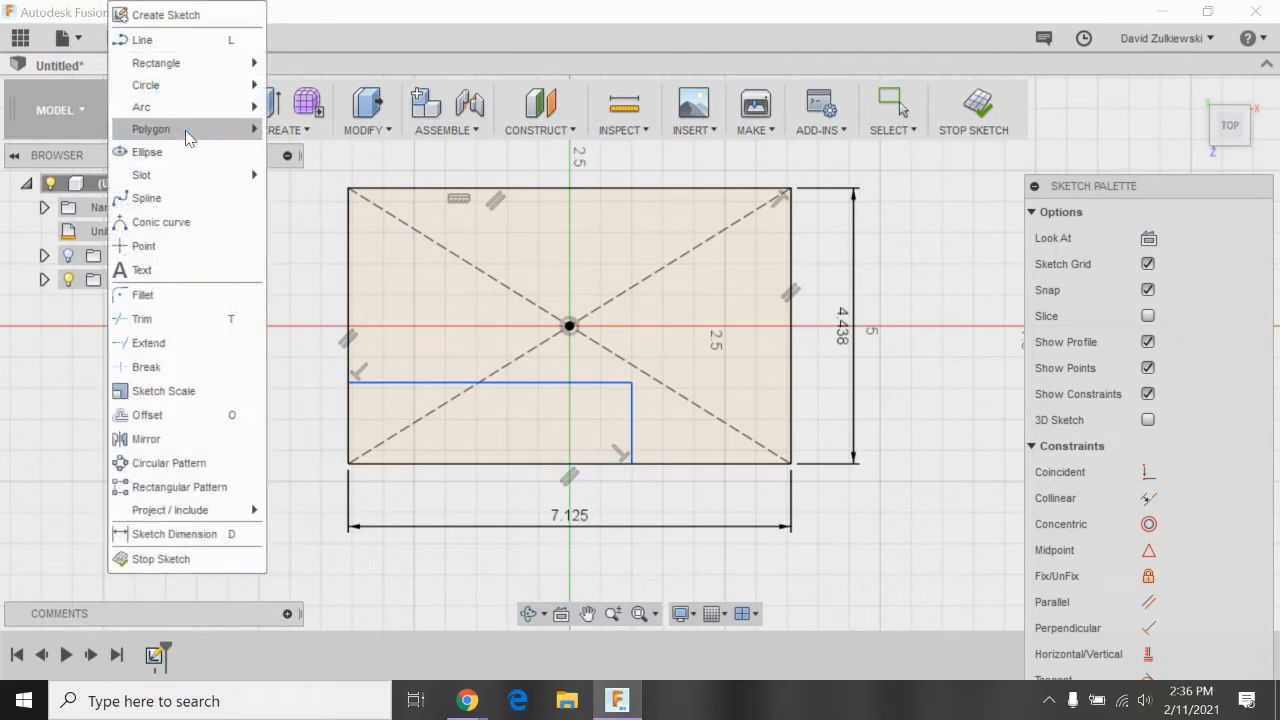
click(183, 327)
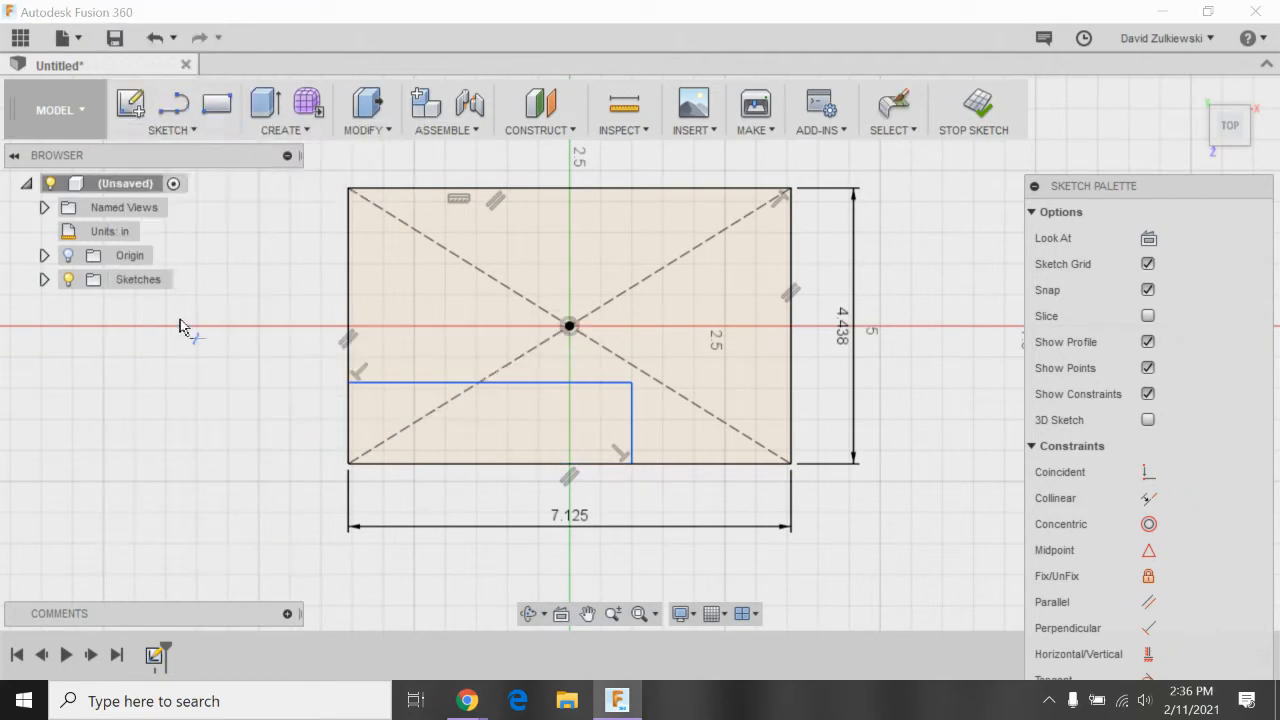
click(349, 430)
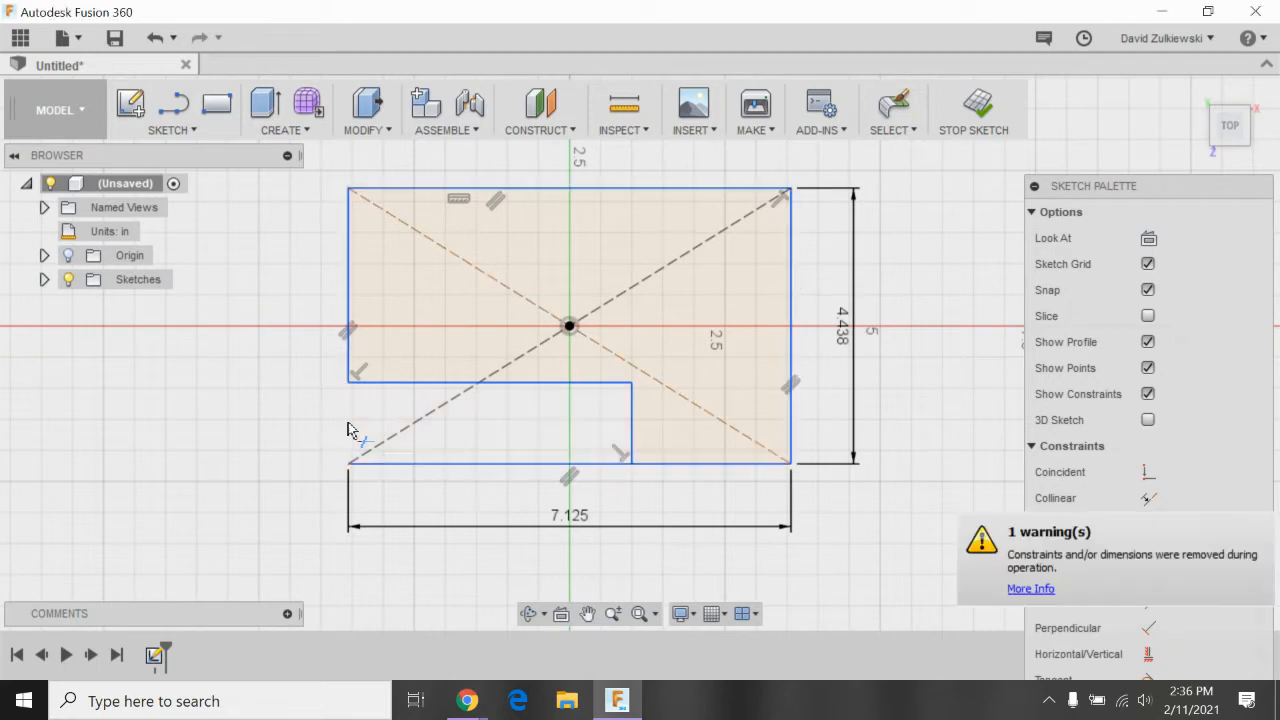
click(468, 470)
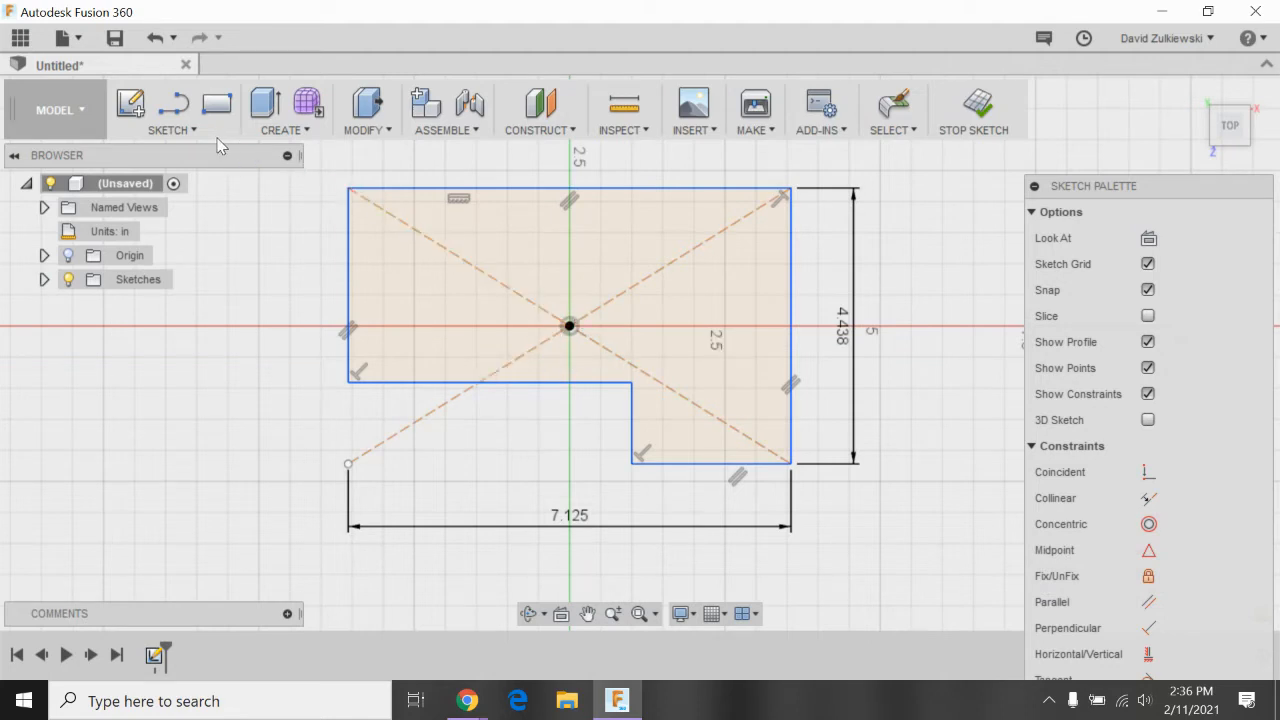
Dimension the length of the profile's shortened left edge.
click(190, 133)
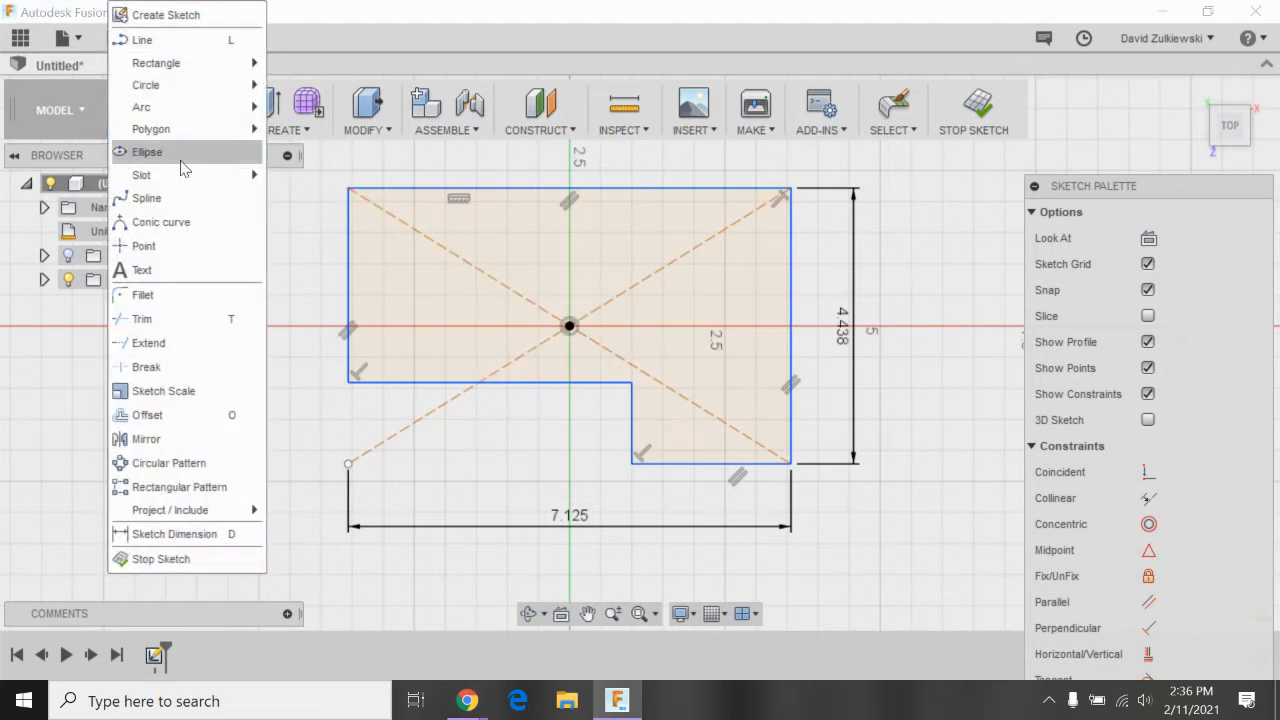
click(199, 535)
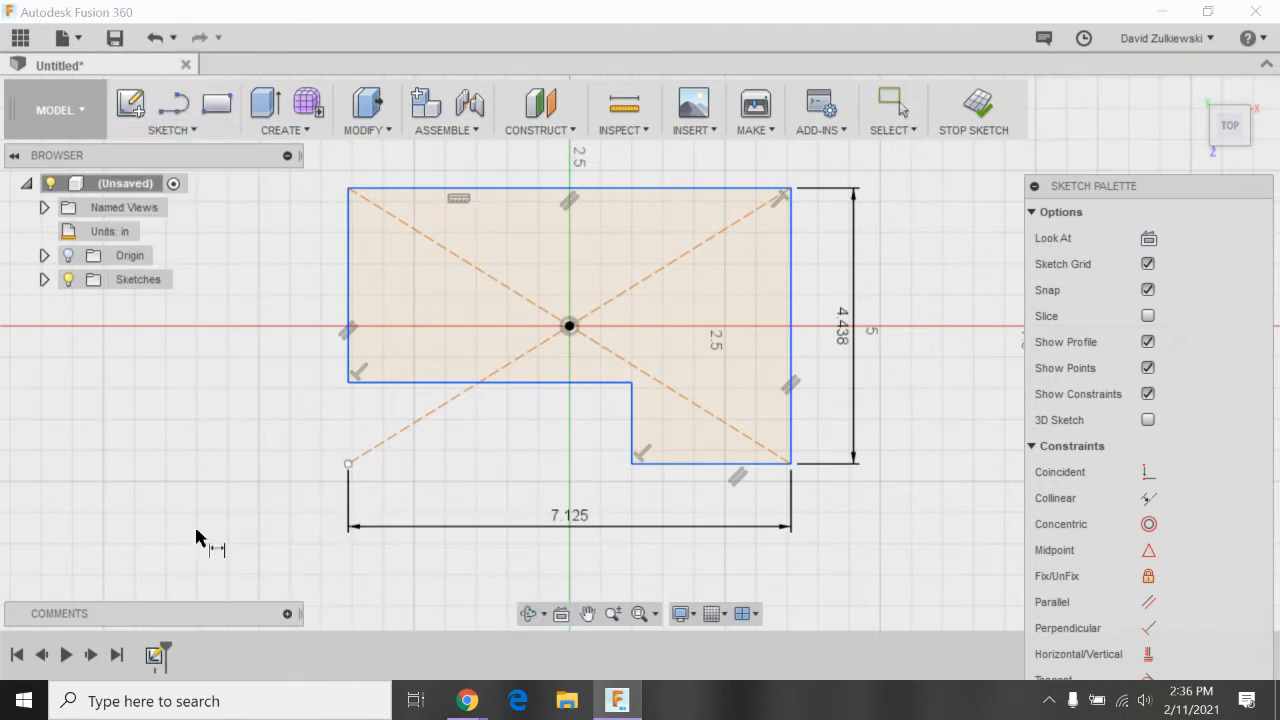
click(346, 280)
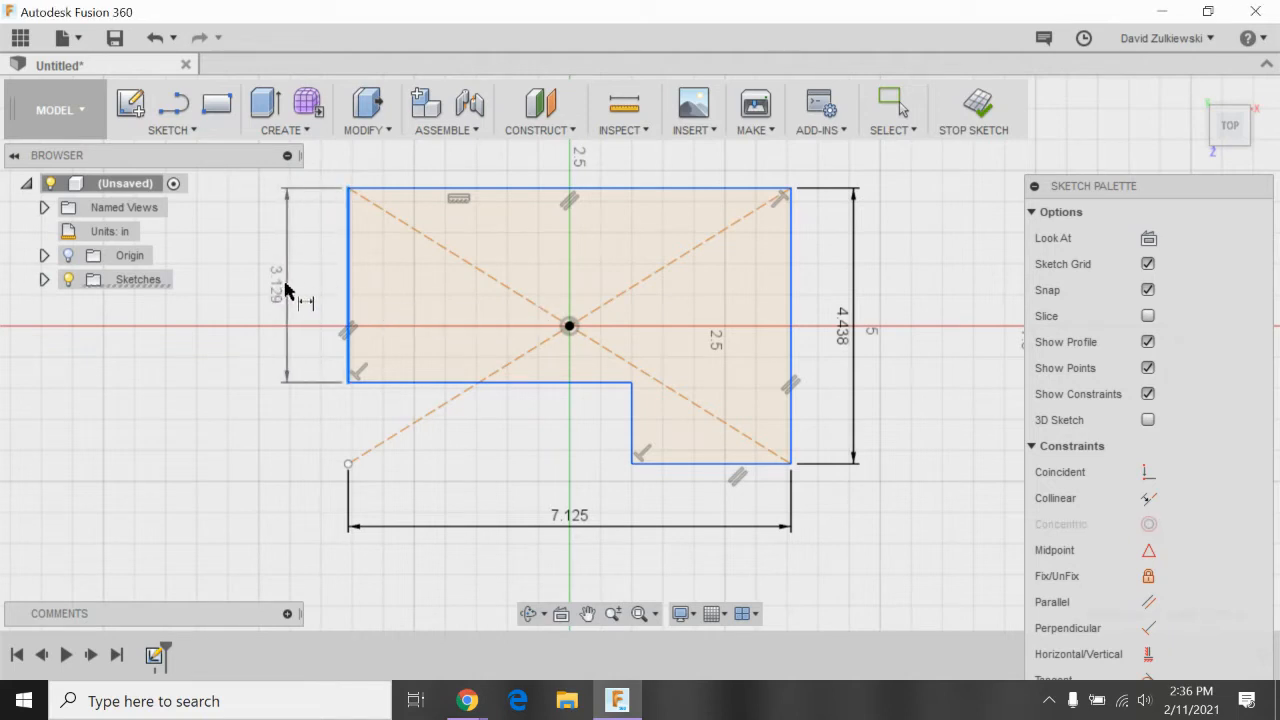
click(270, 285)
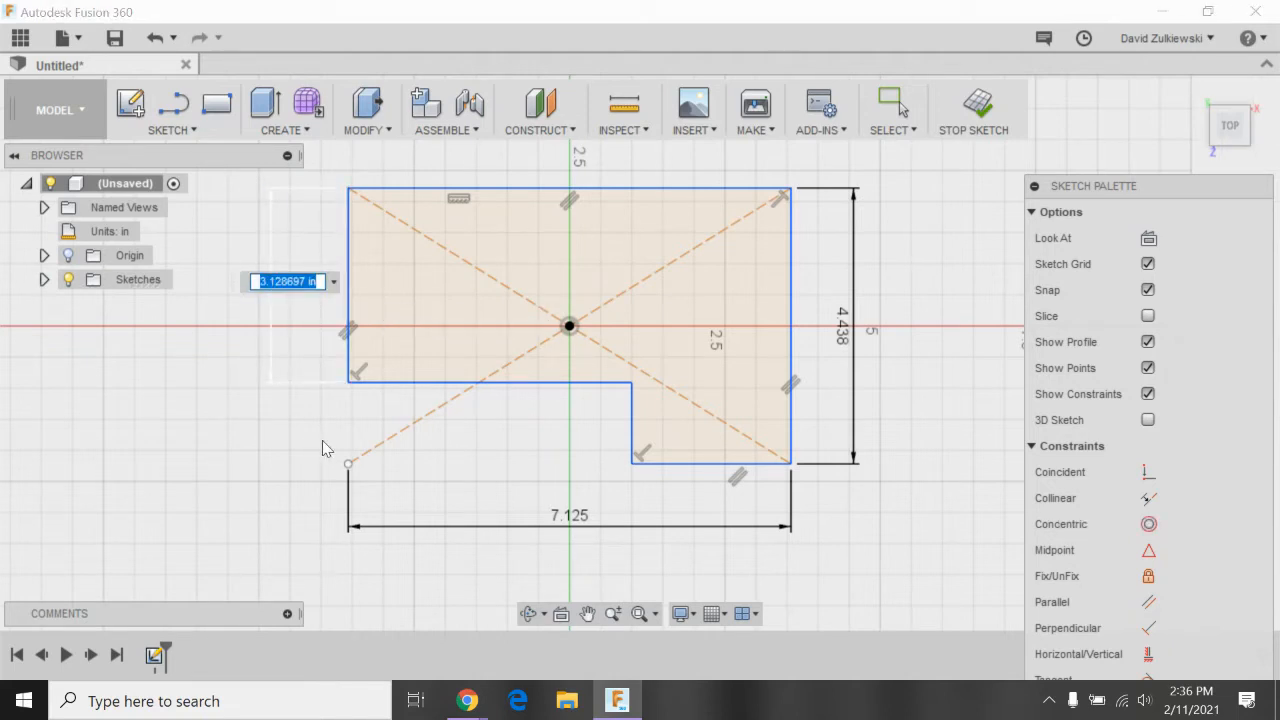
Try setting the left edge's dimension to 2.25 in, and undo that change.
text(2.25)
key(Return)
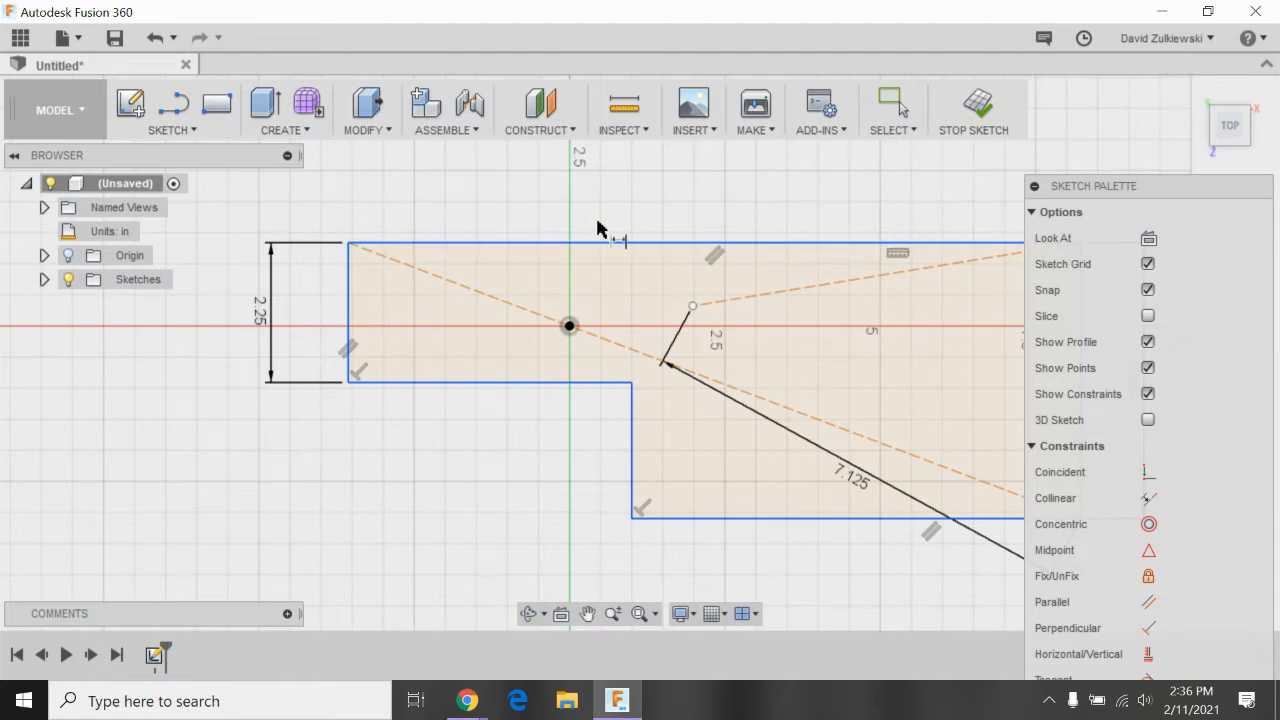
scroll(790, 308, up, 2)
scroll(900, 305, down, 6)
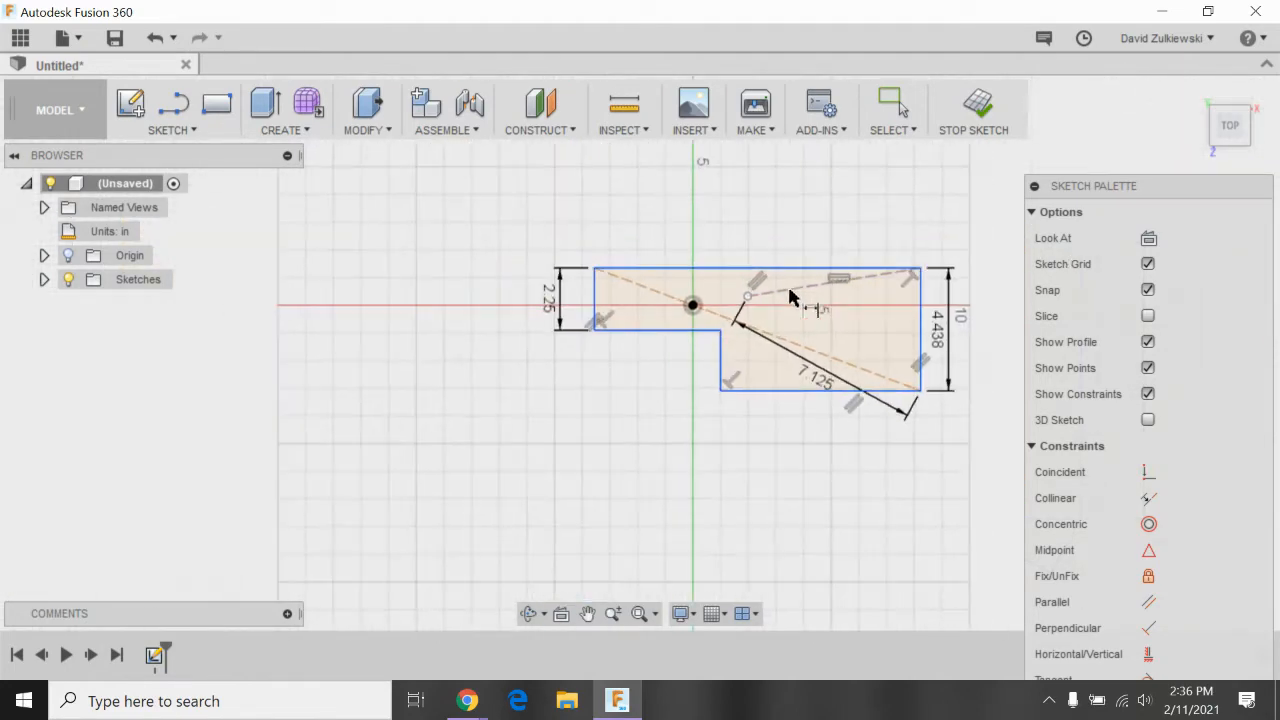
scroll(928, 306, up, 5)
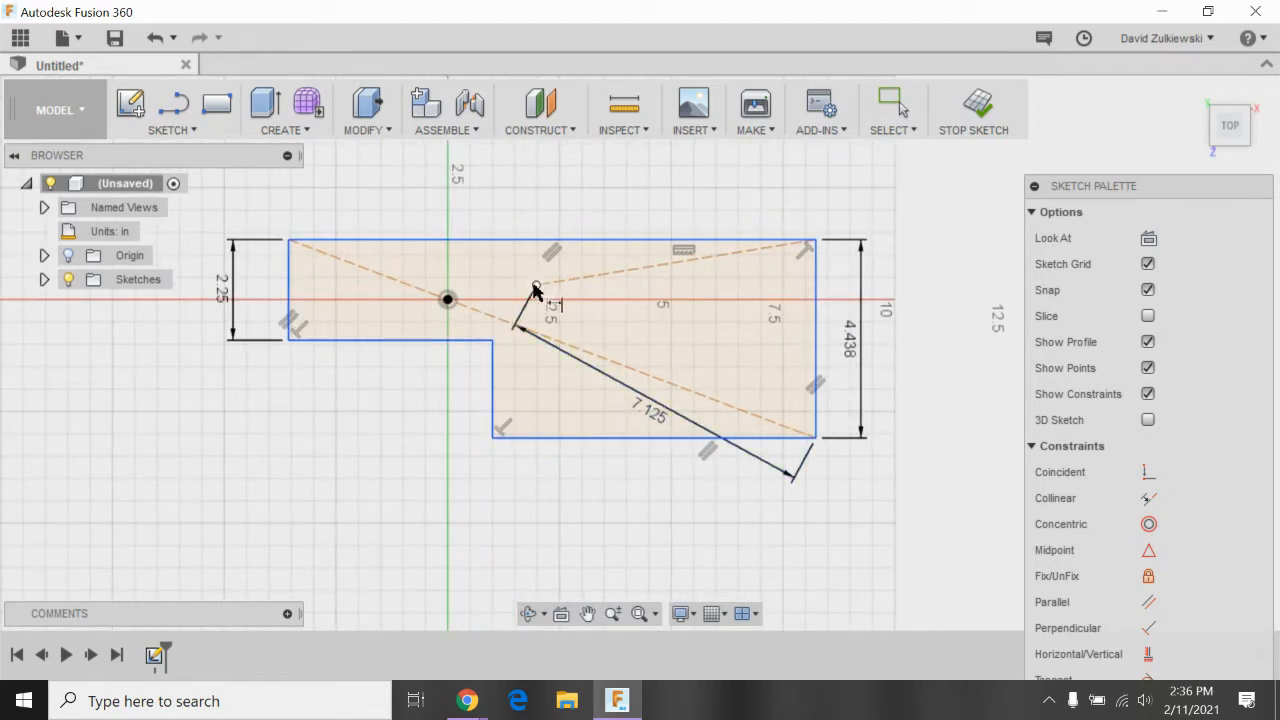
click(158, 43)
click(157, 40)
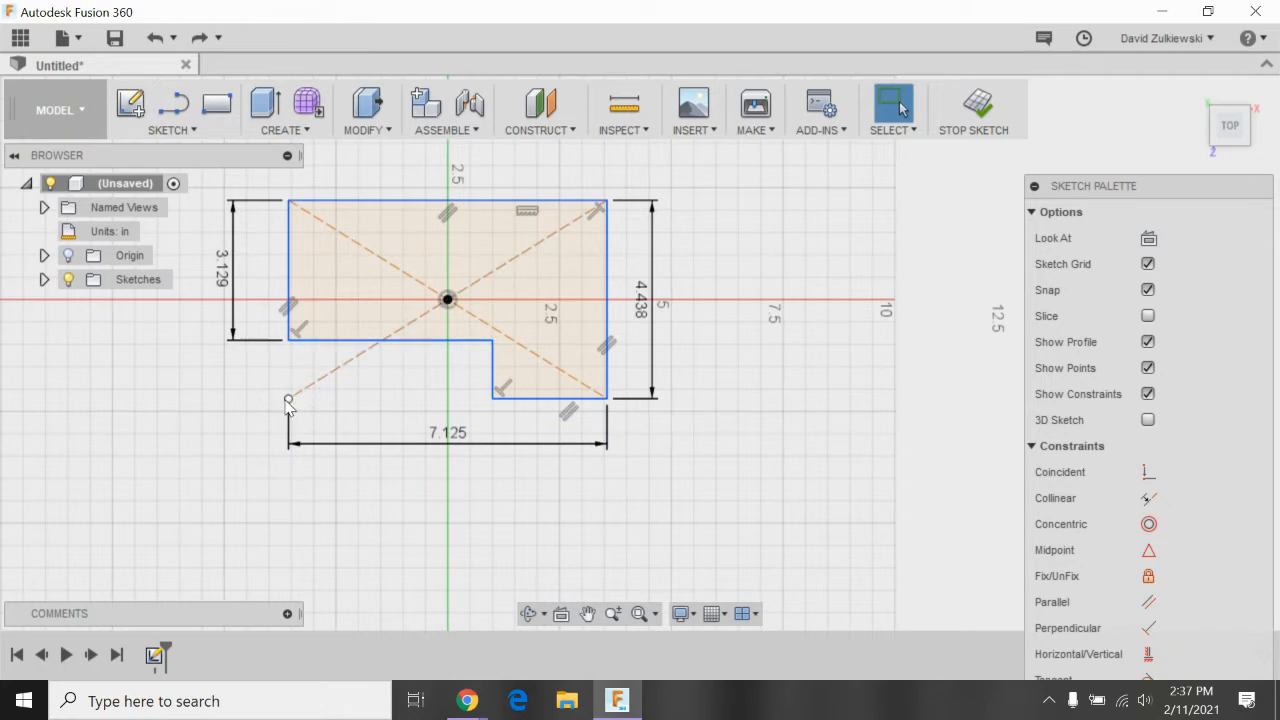
Replace the overall width dimension below the profile with a 7.125 in dimension on the top edge.
click(436, 443)
key(Delete)
scroll(530, 315, down, 1)
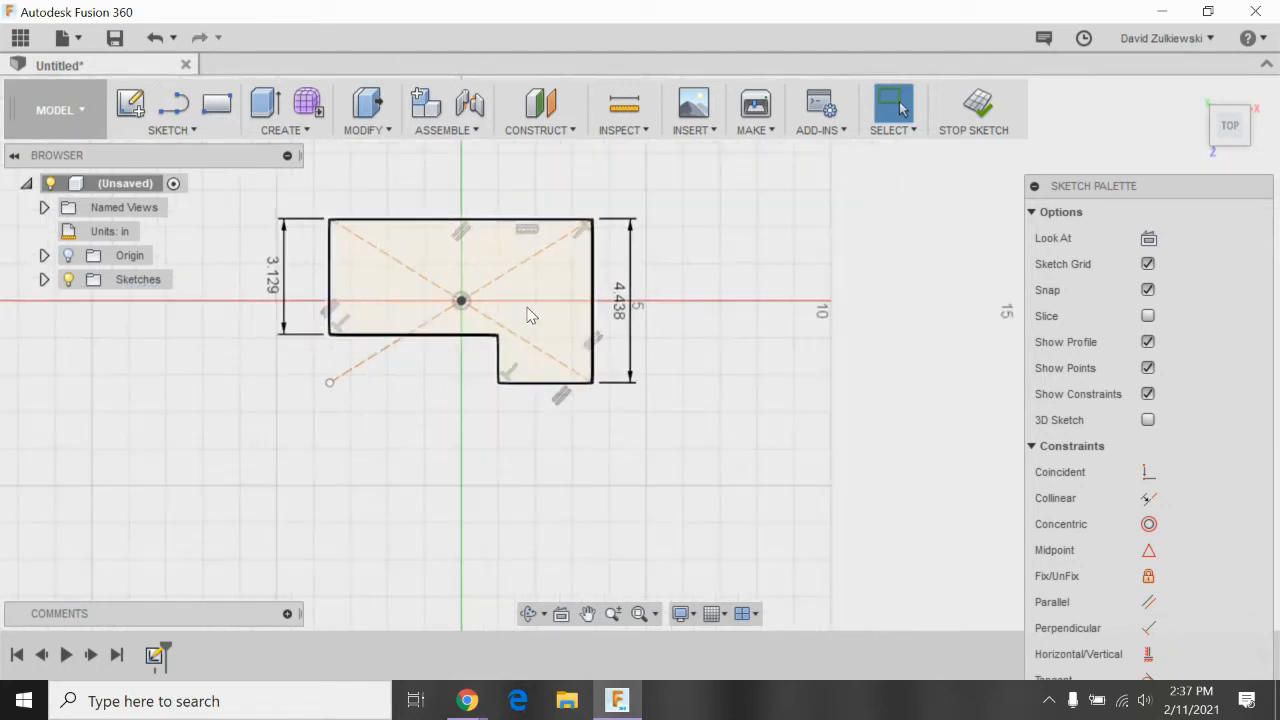
scroll(470, 170, up, 1)
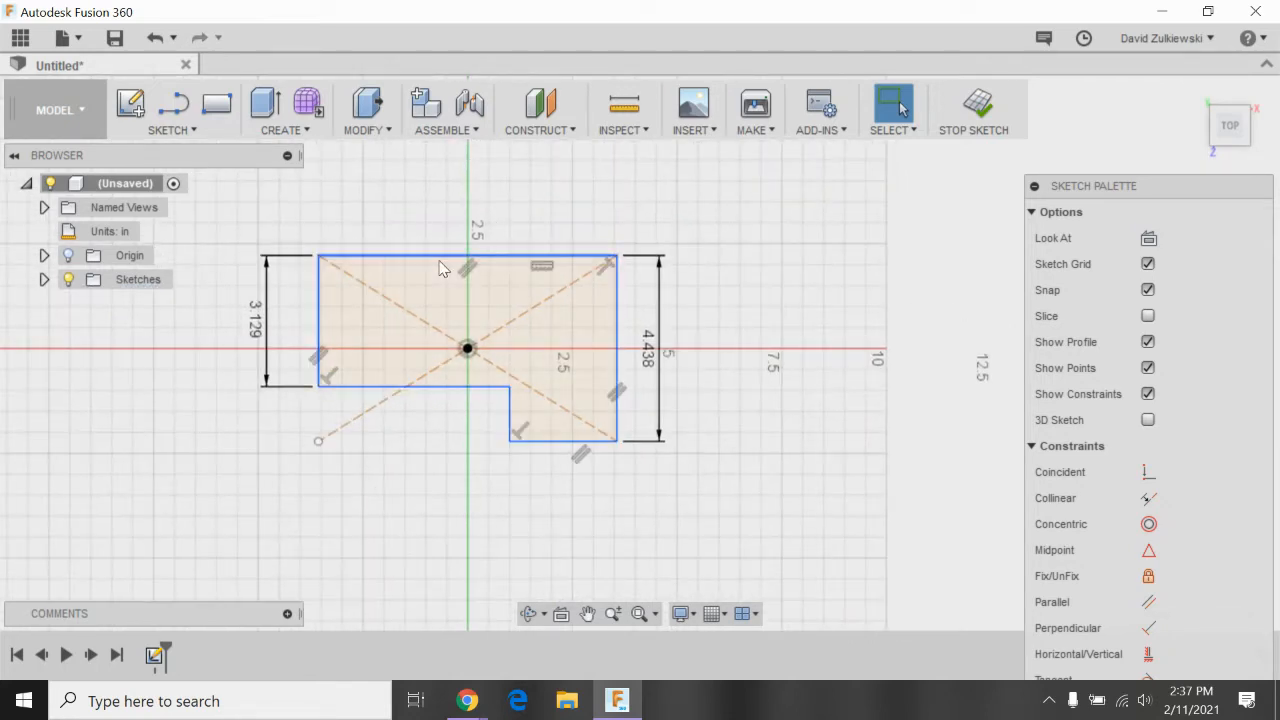
click(172, 130)
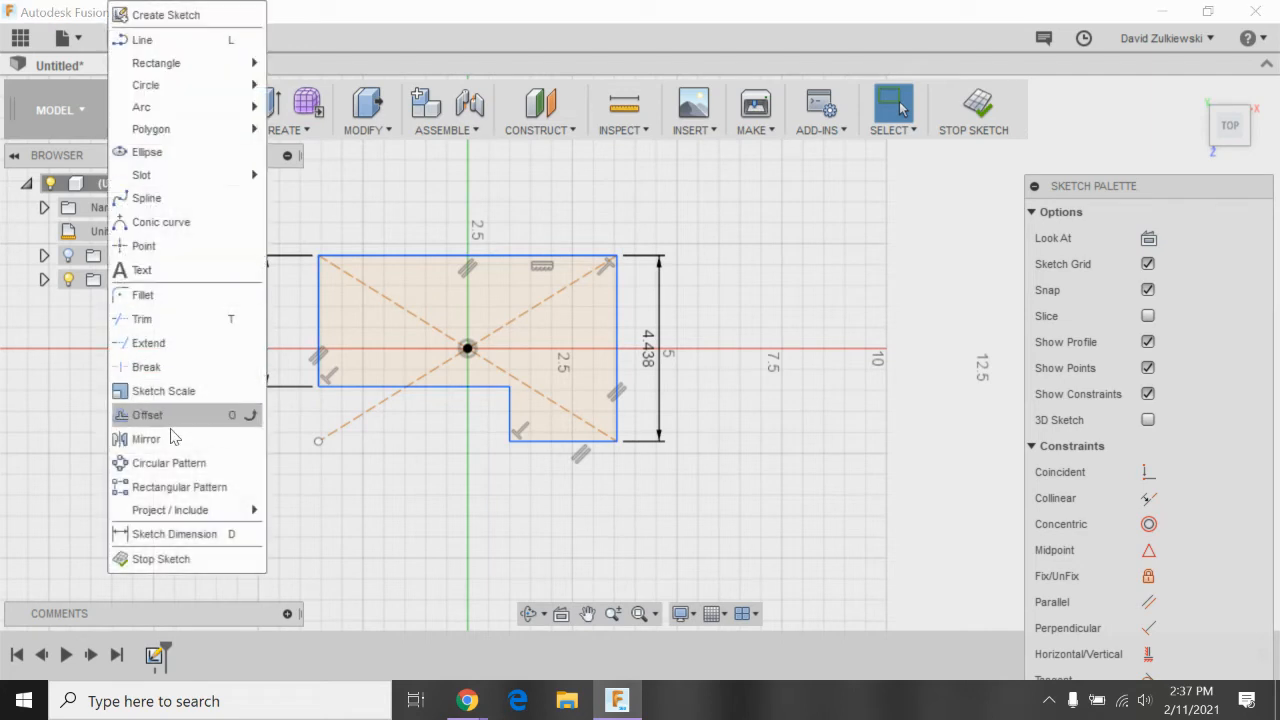
click(197, 535)
click(449, 257)
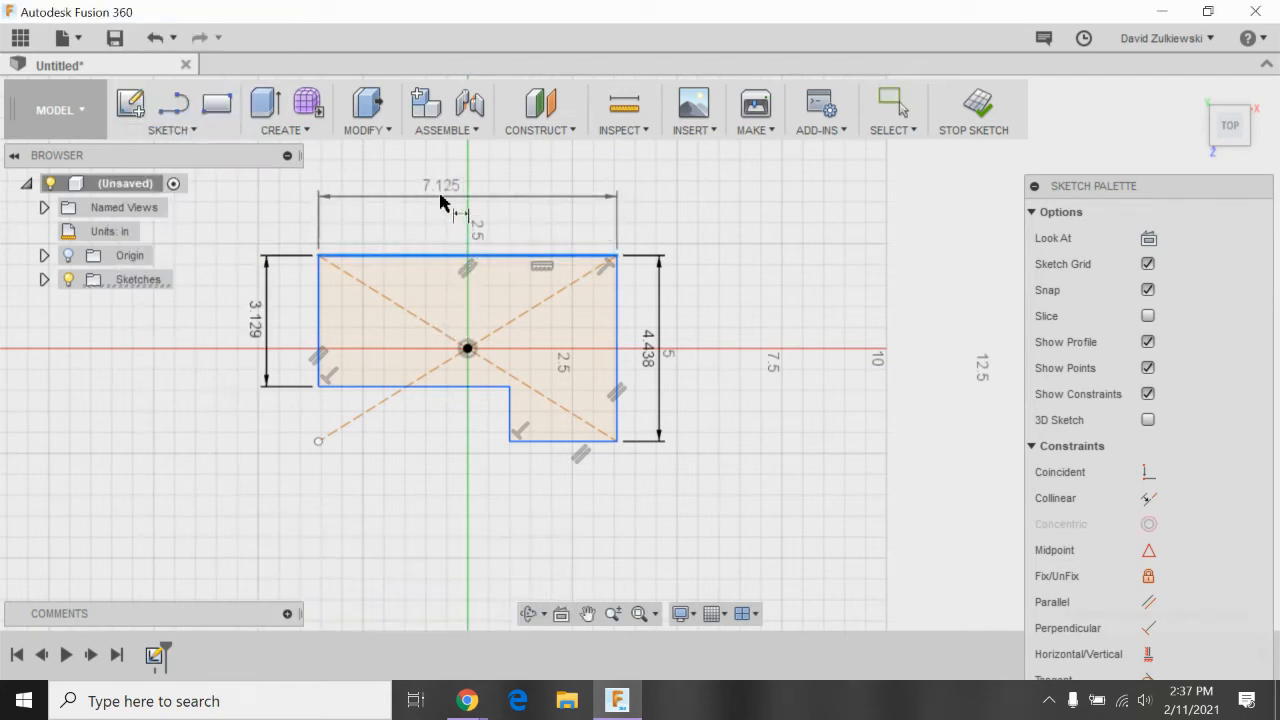
click(440, 200)
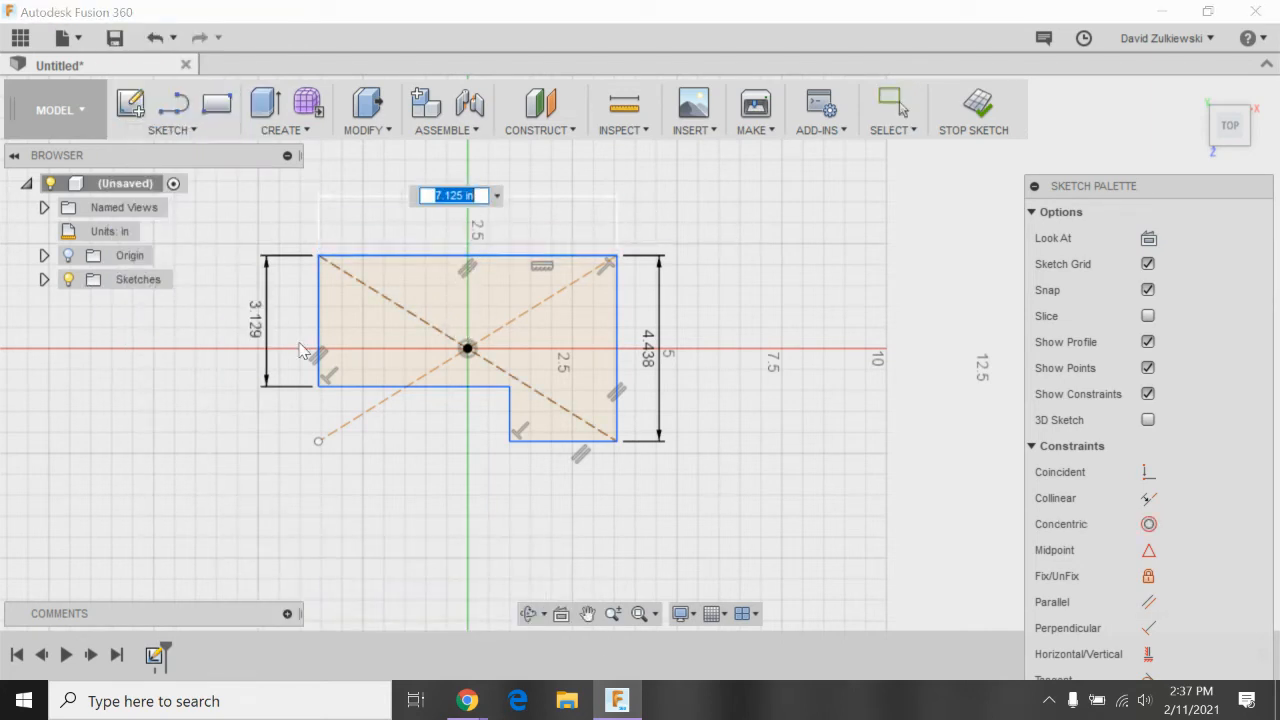
key(Return)
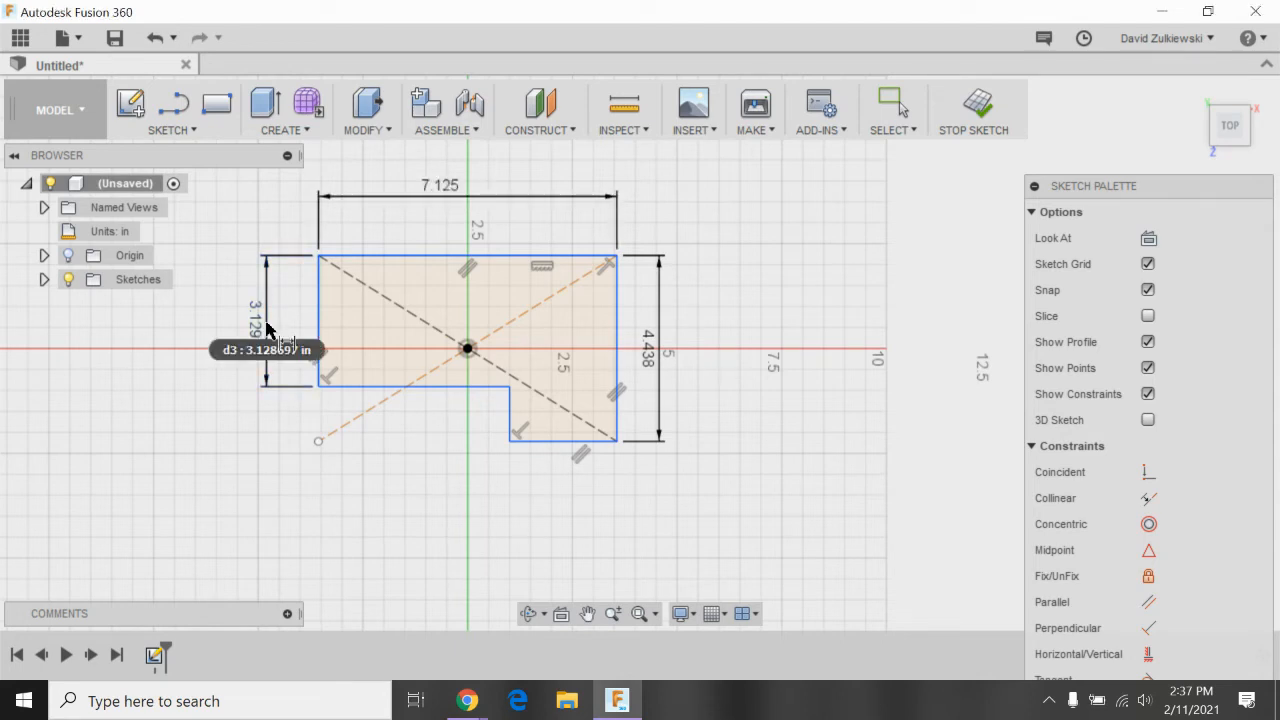
Set the dimension of the profile's shortened left edge to 2.25 in.
key(Escape)
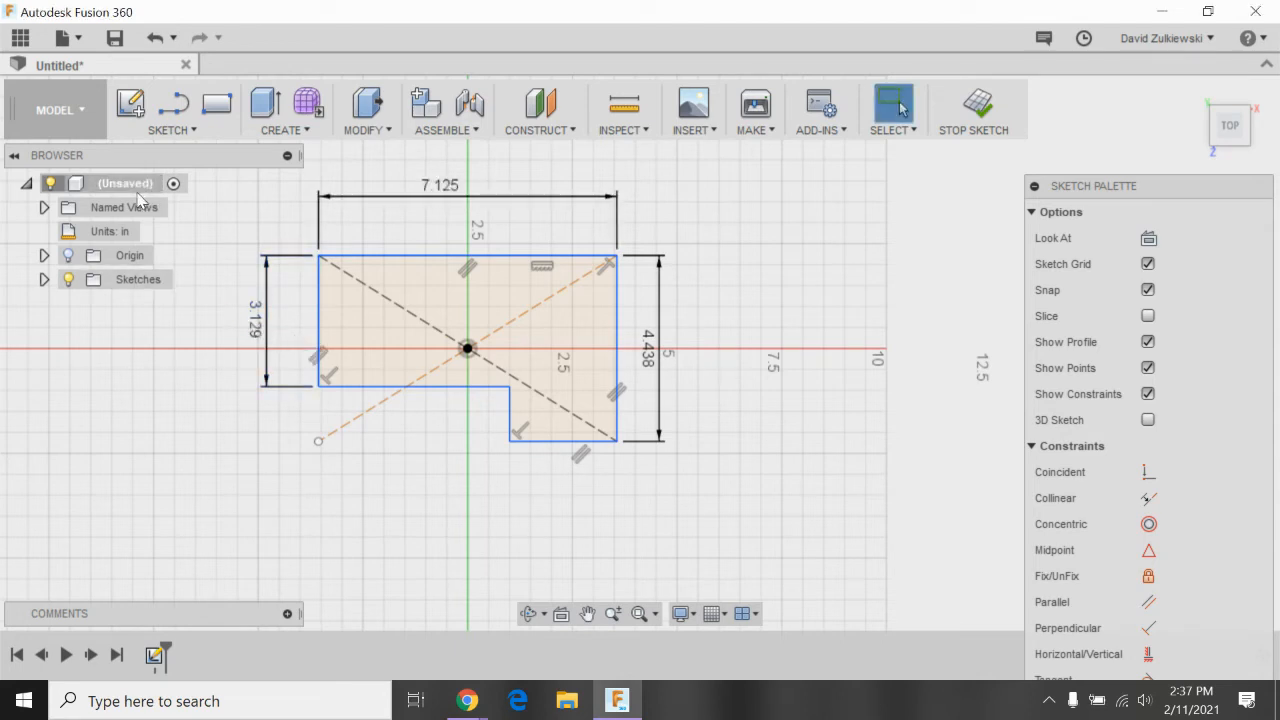
double_click(266, 328)
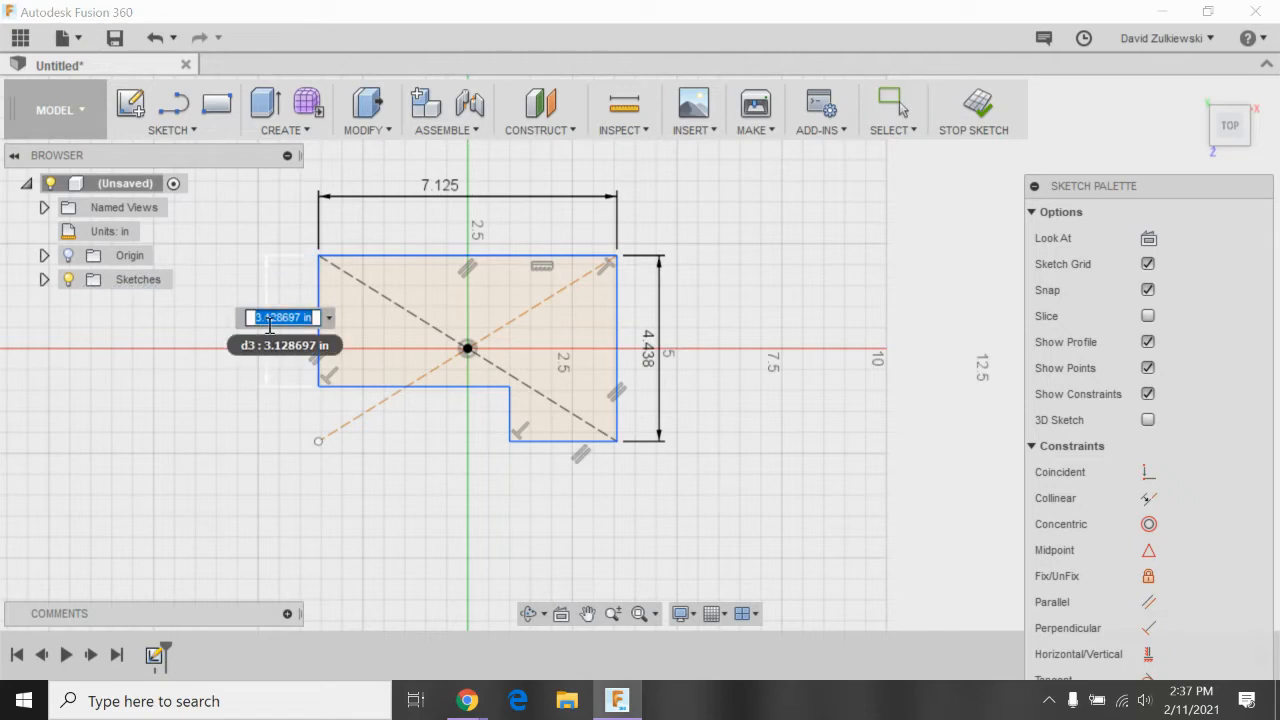
text(2.2)
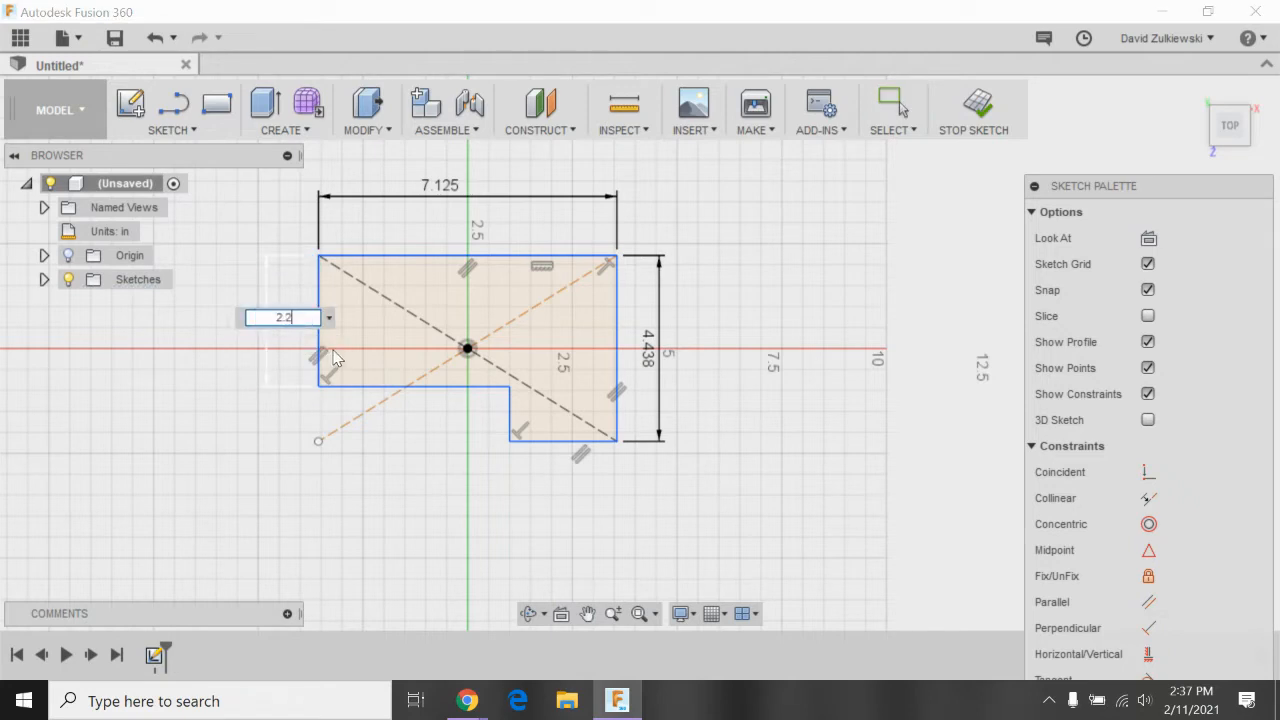
text(5)
key(Return)
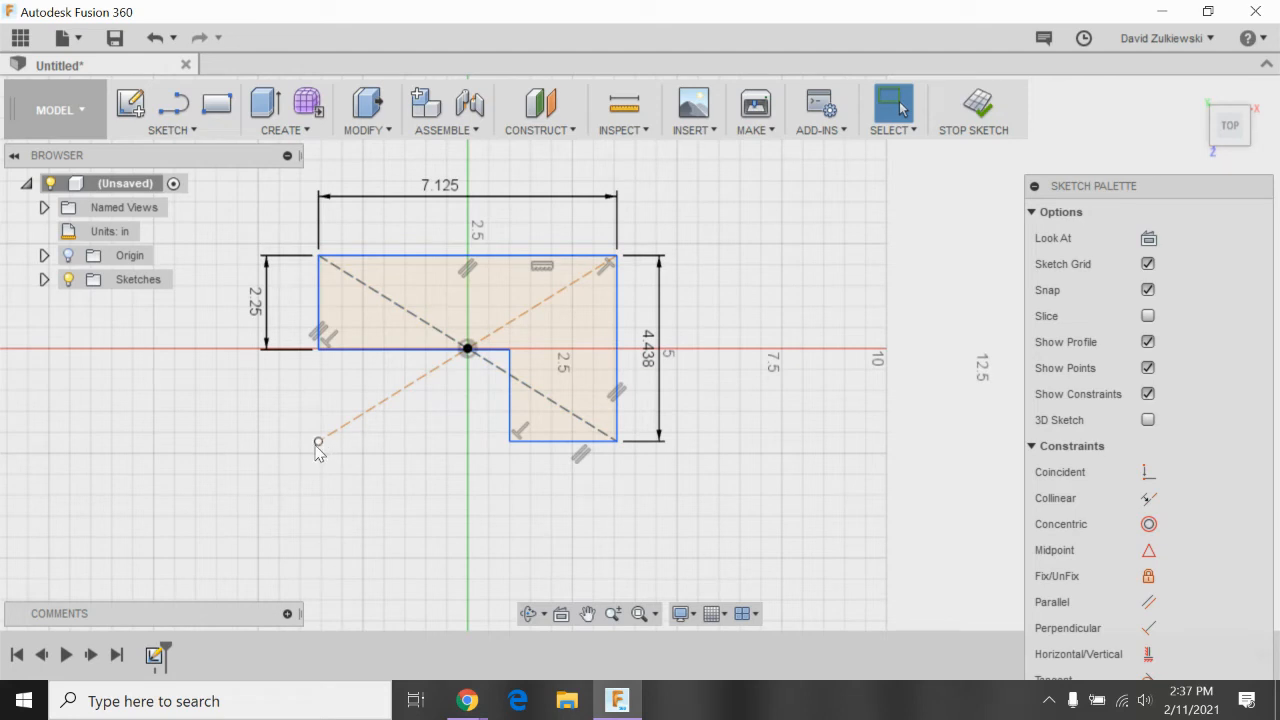
Dimension the short bottom edge of the profile's lower-right leg at 2.25 in.
click(160, 128)
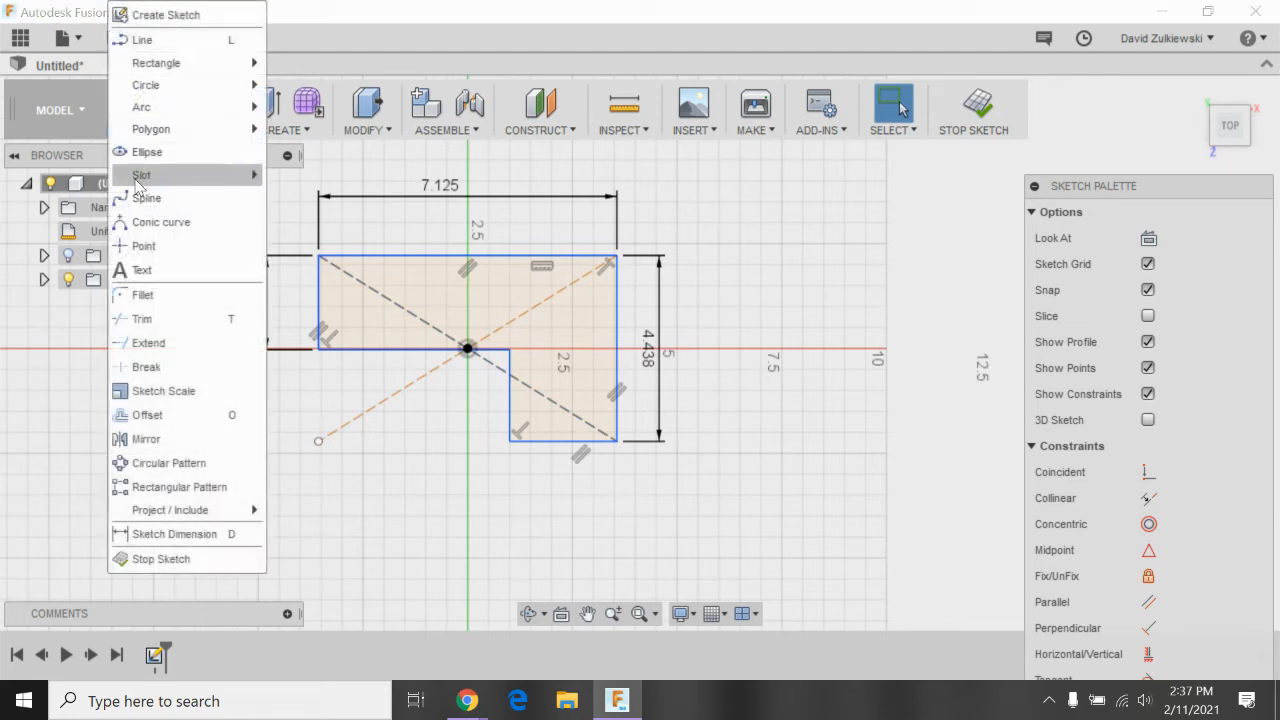
click(172, 534)
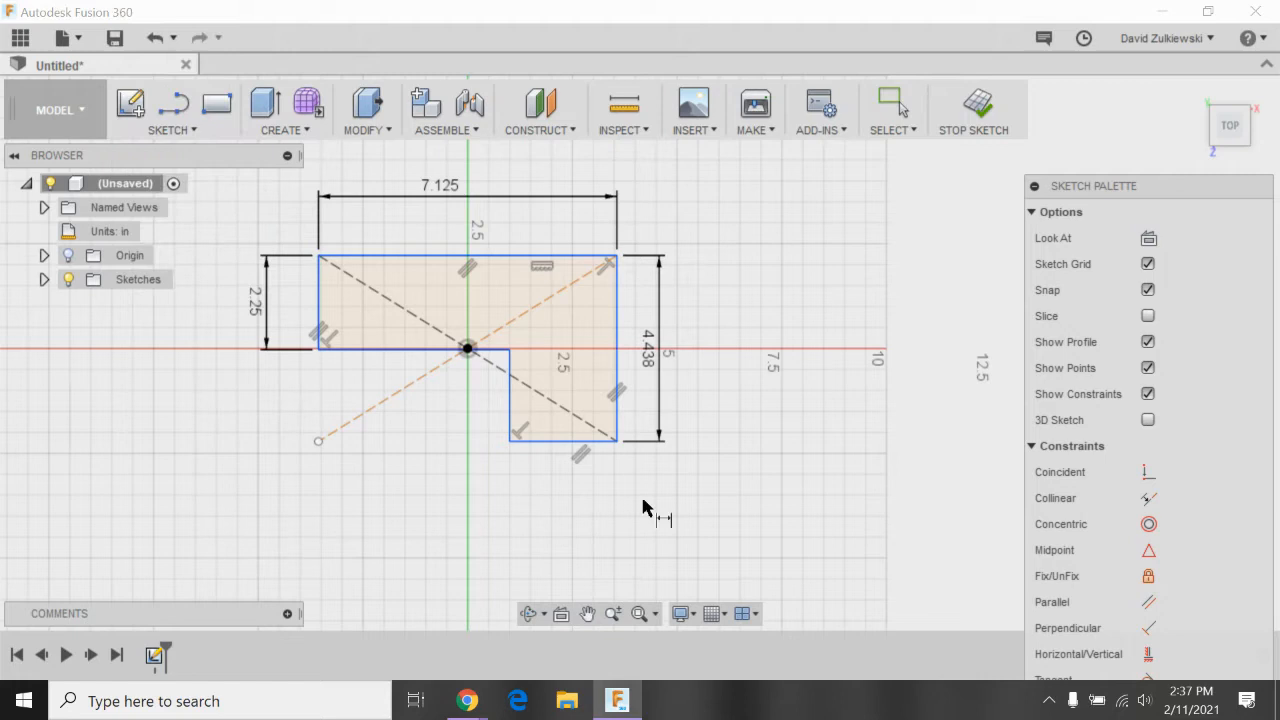
click(553, 441)
click(568, 510)
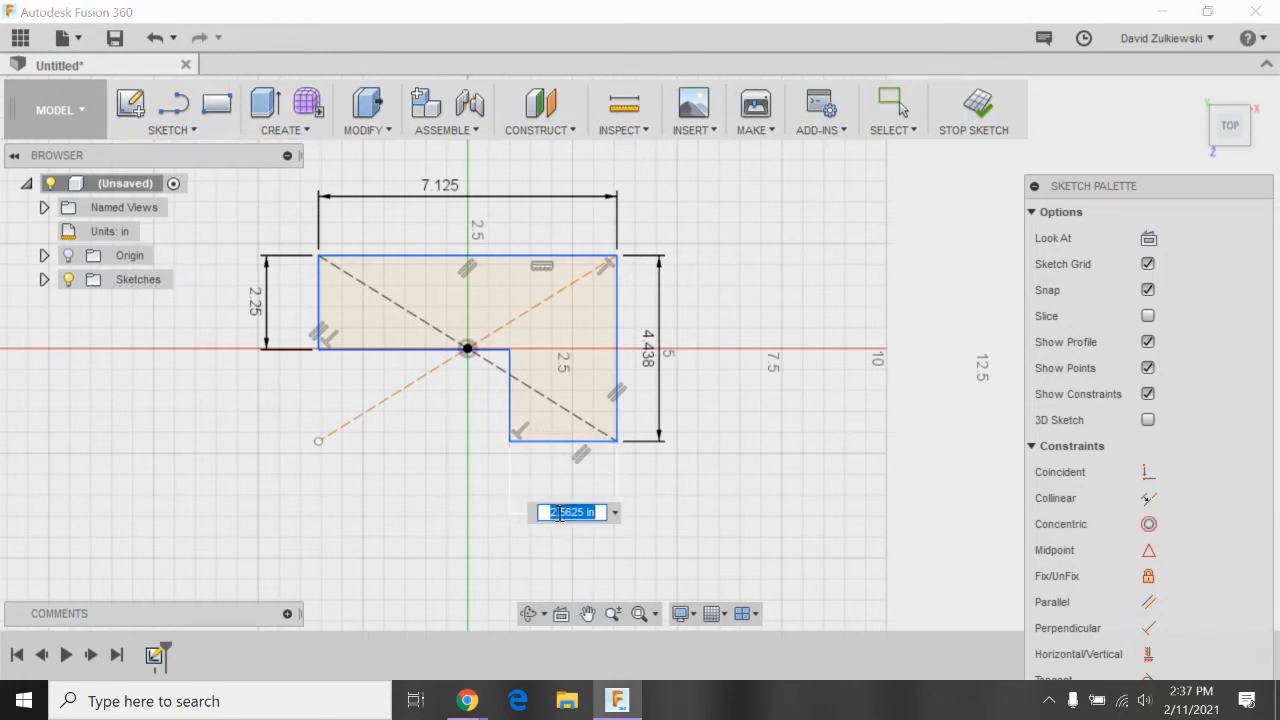
text(2)
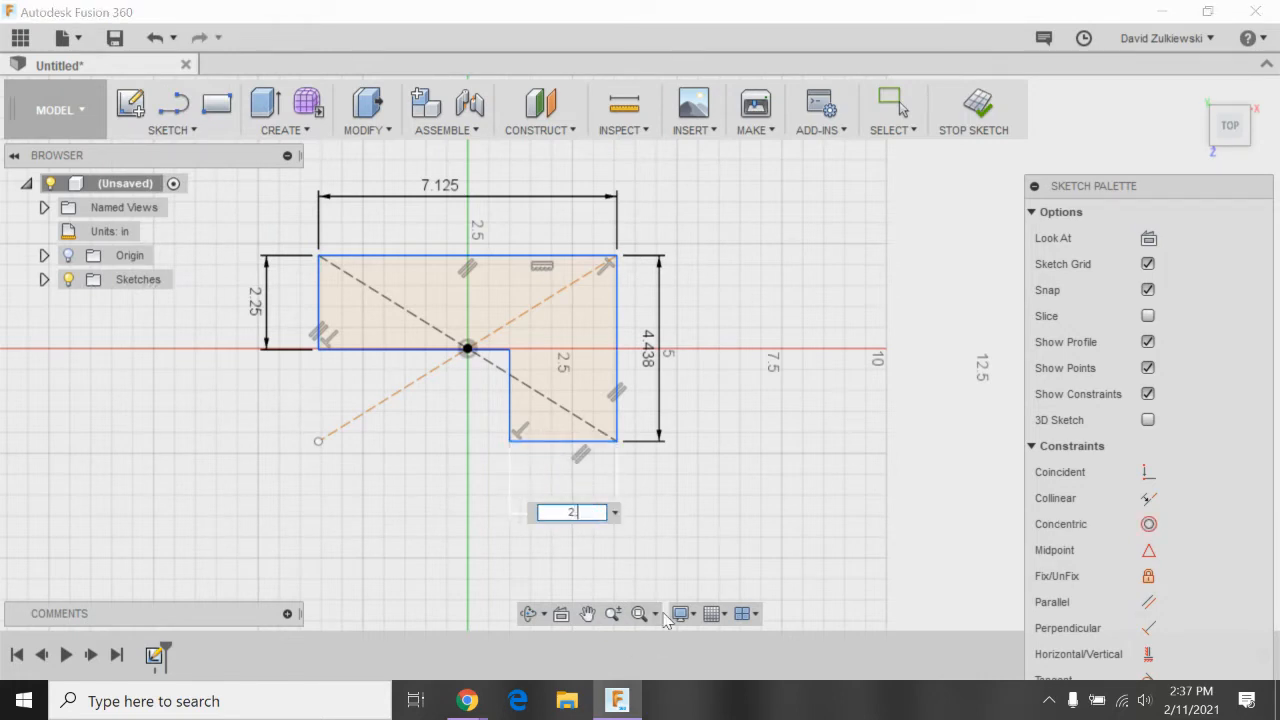
text(.25)
key(Return)
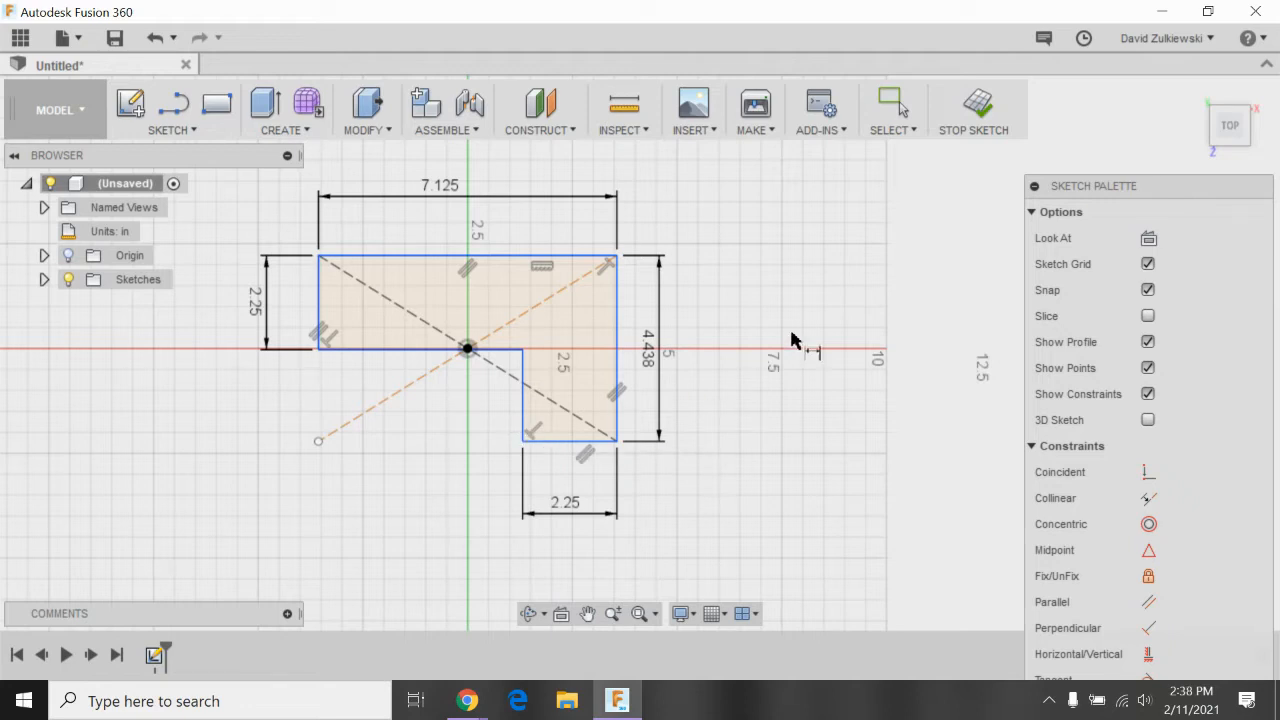
Finish the sketch and extrude the L-shaped profile upward 1.00 in as a new body.
click(979, 106)
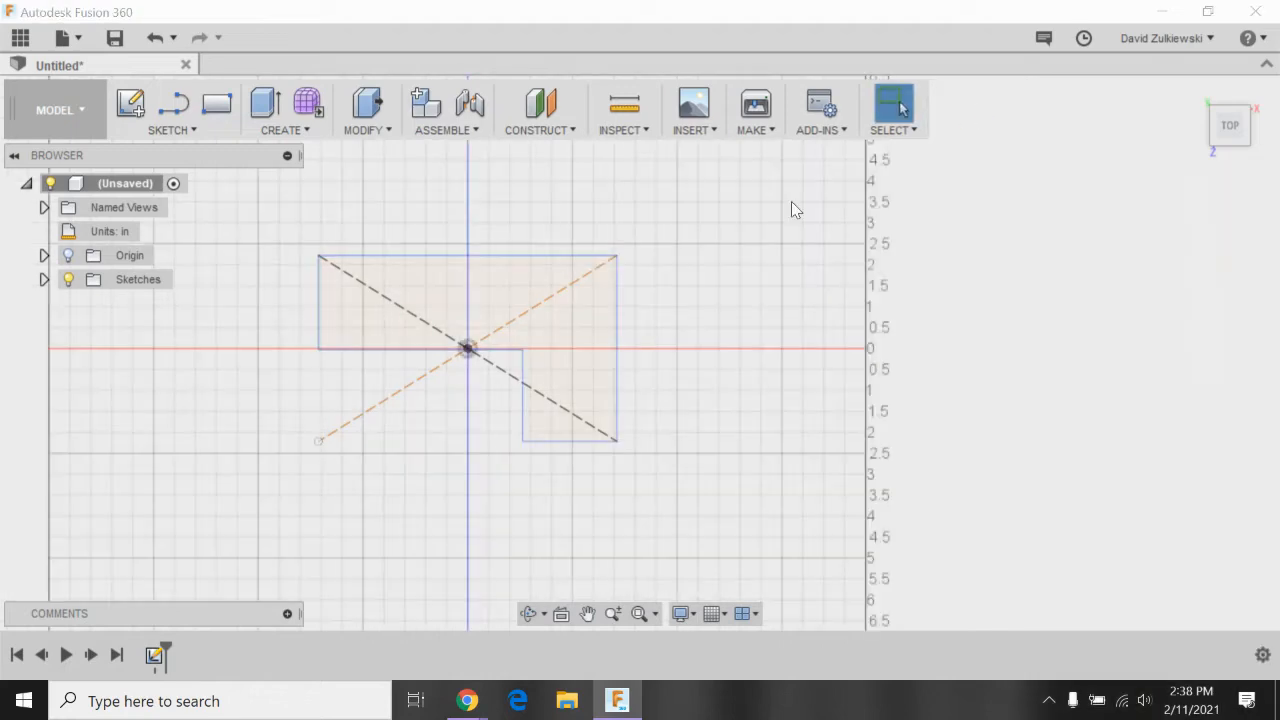
click(1196, 91)
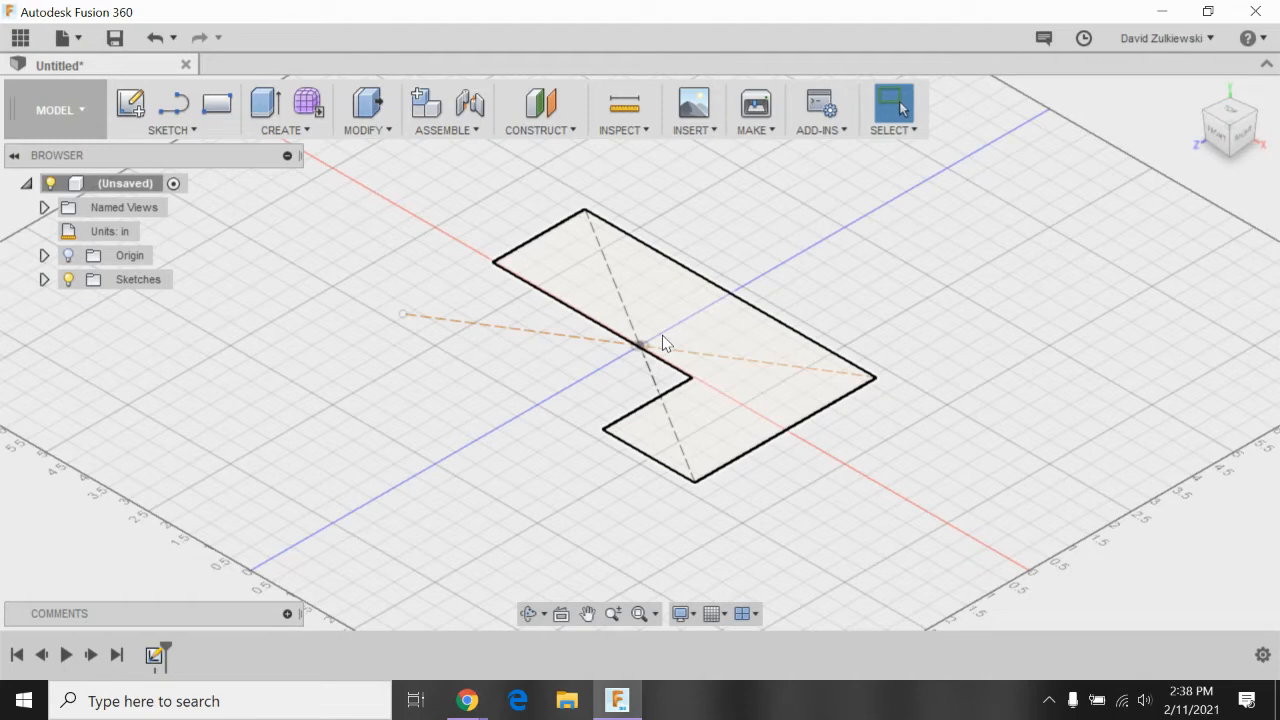
click(575, 282)
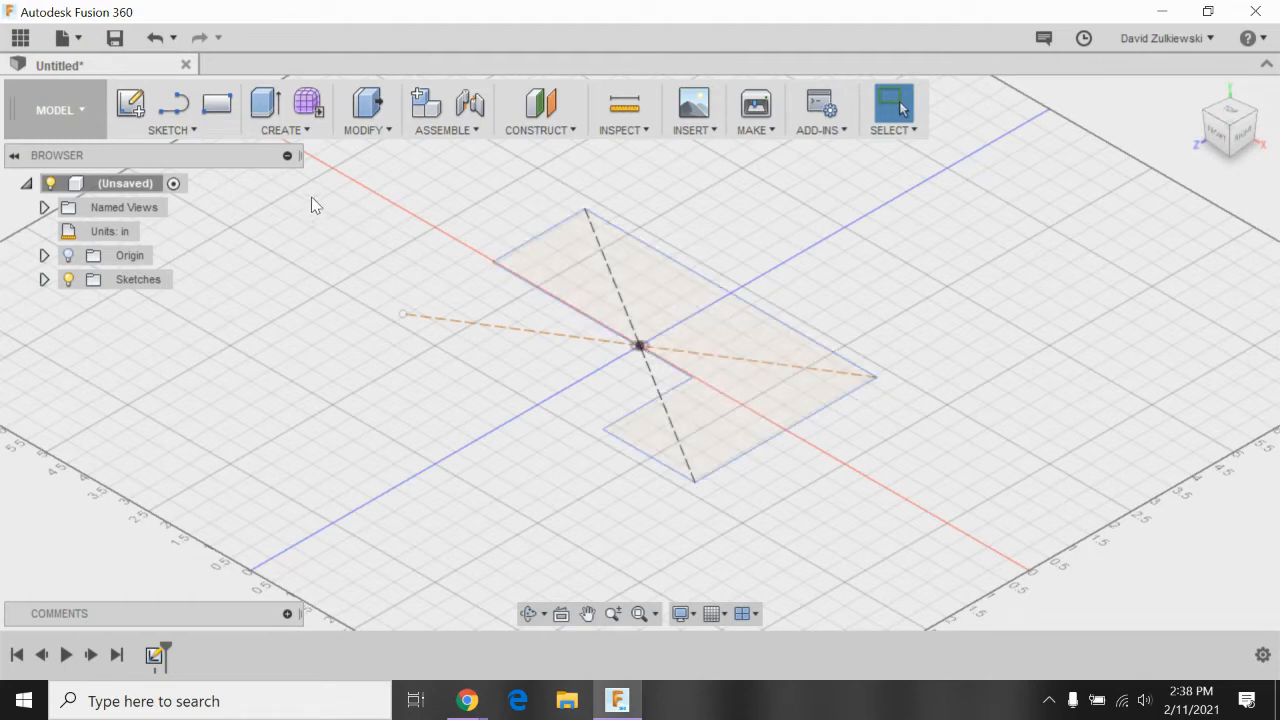
click(268, 107)
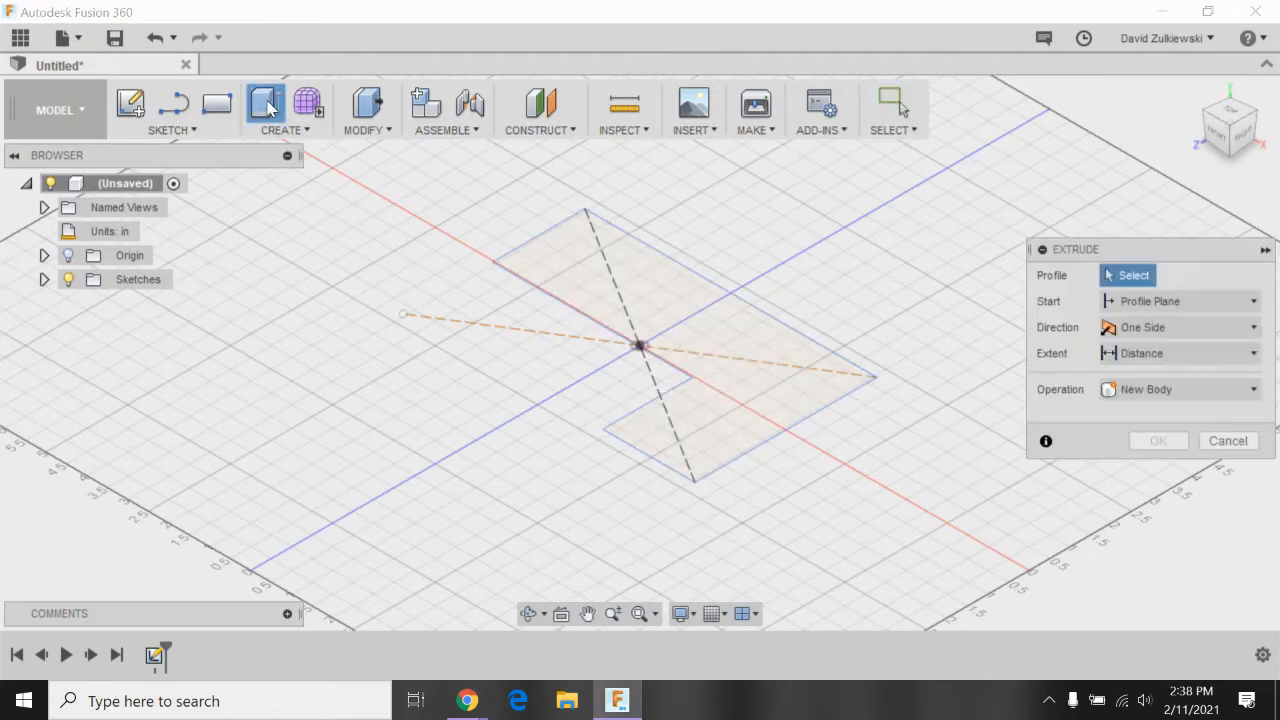
click(657, 291)
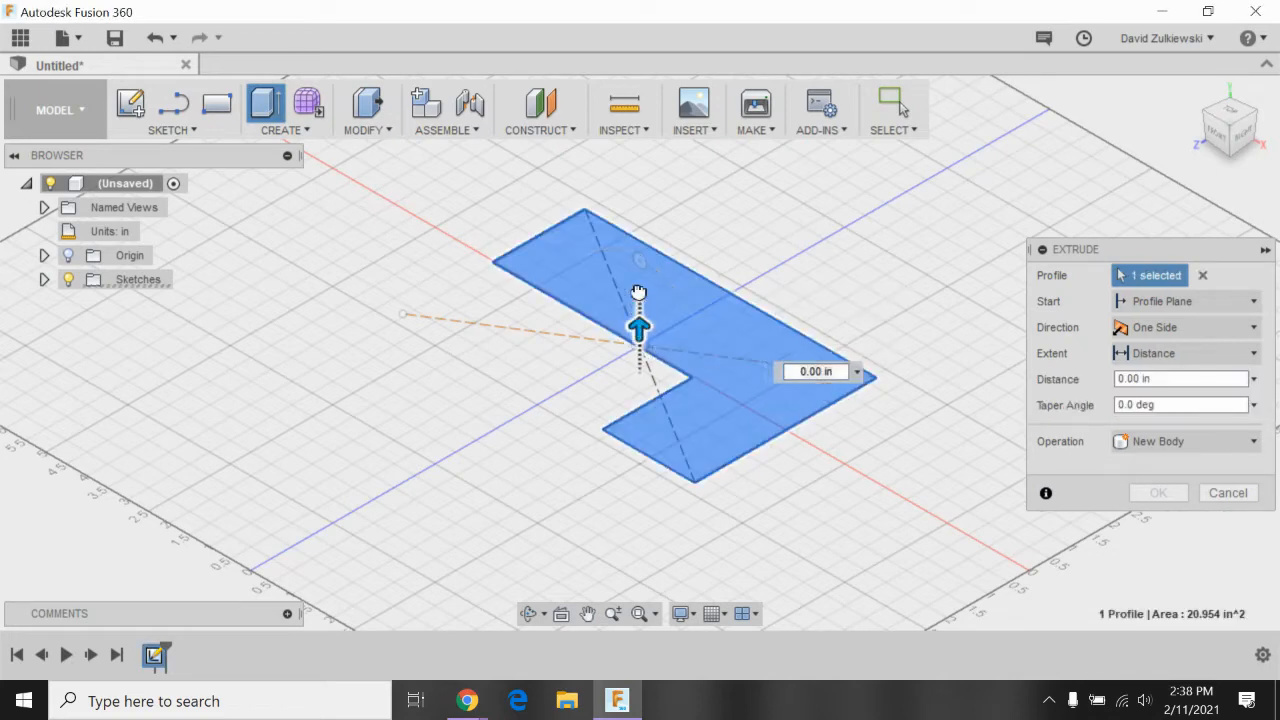
drag(637, 320, 640, 260)
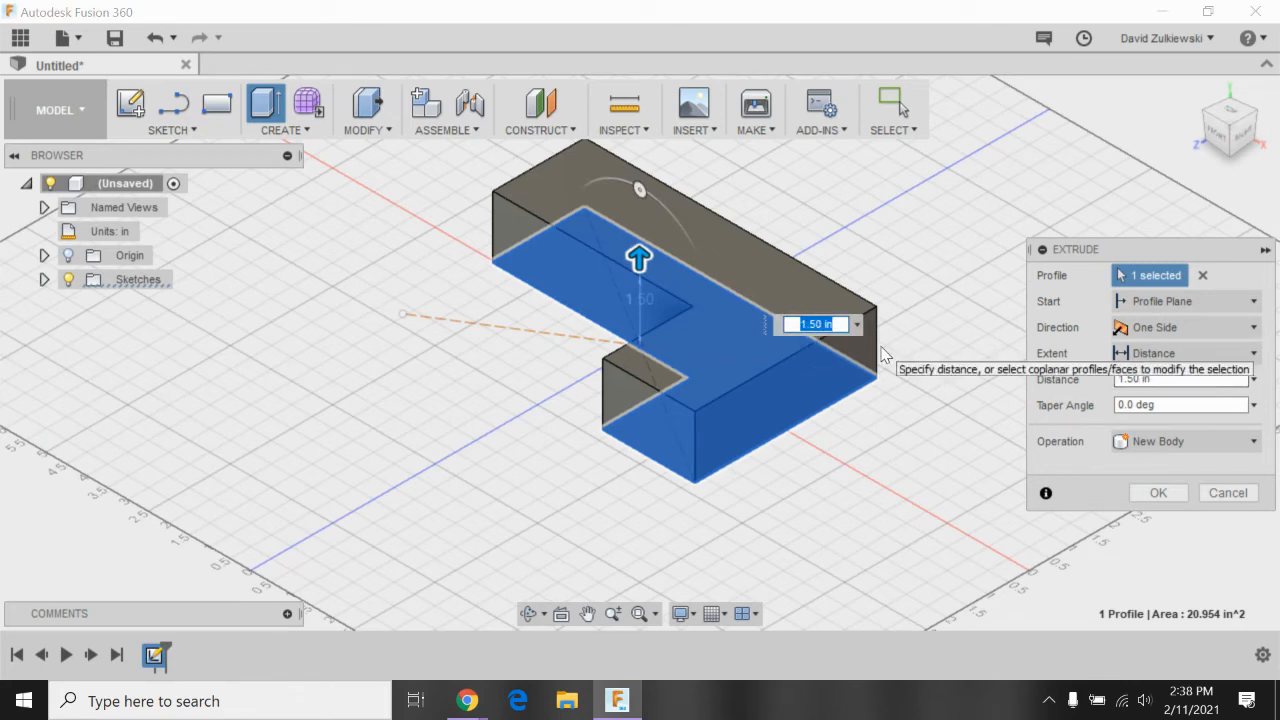
text(1/0)
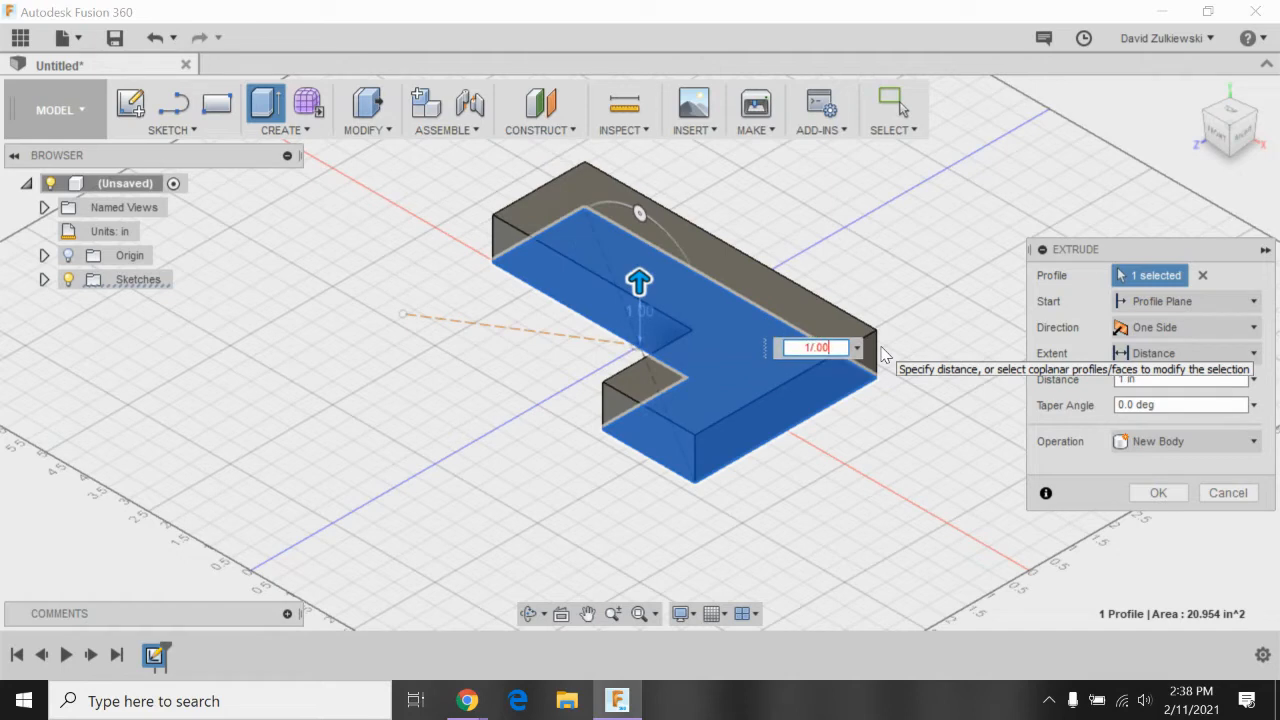
key(BackSpace)
text(00)
key(Return)
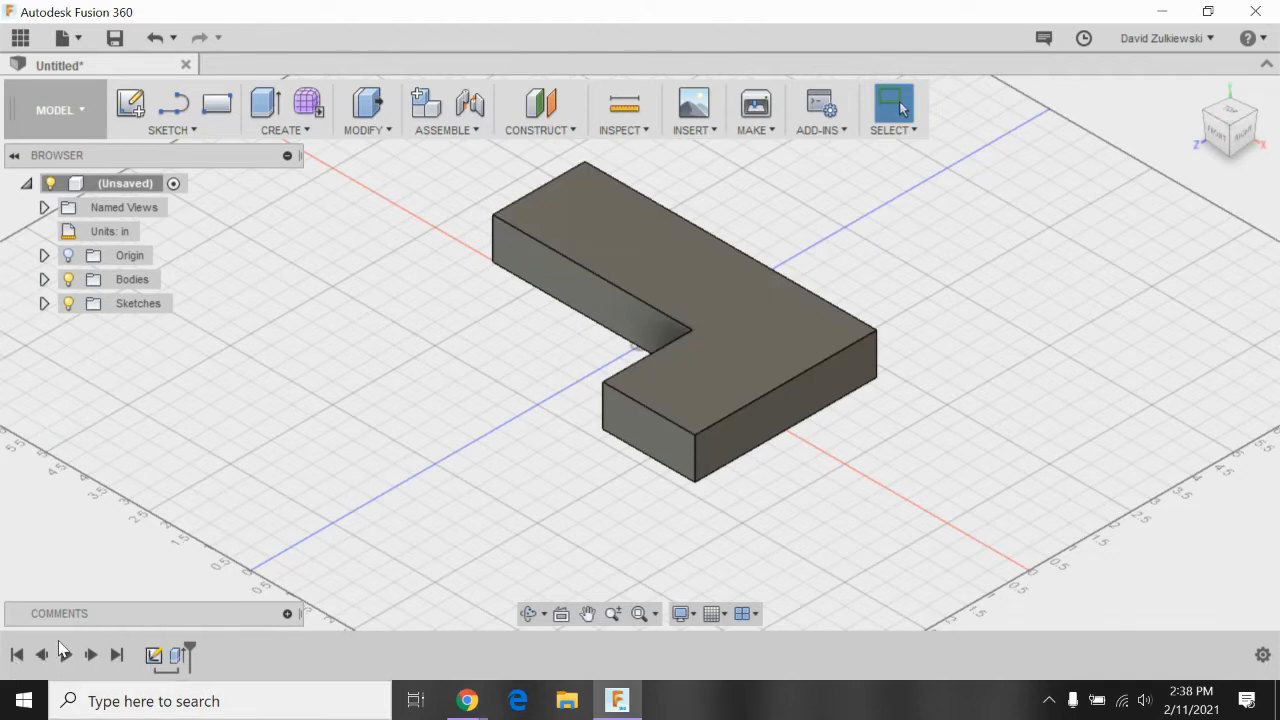
click(153, 657)
right_click(153, 657)
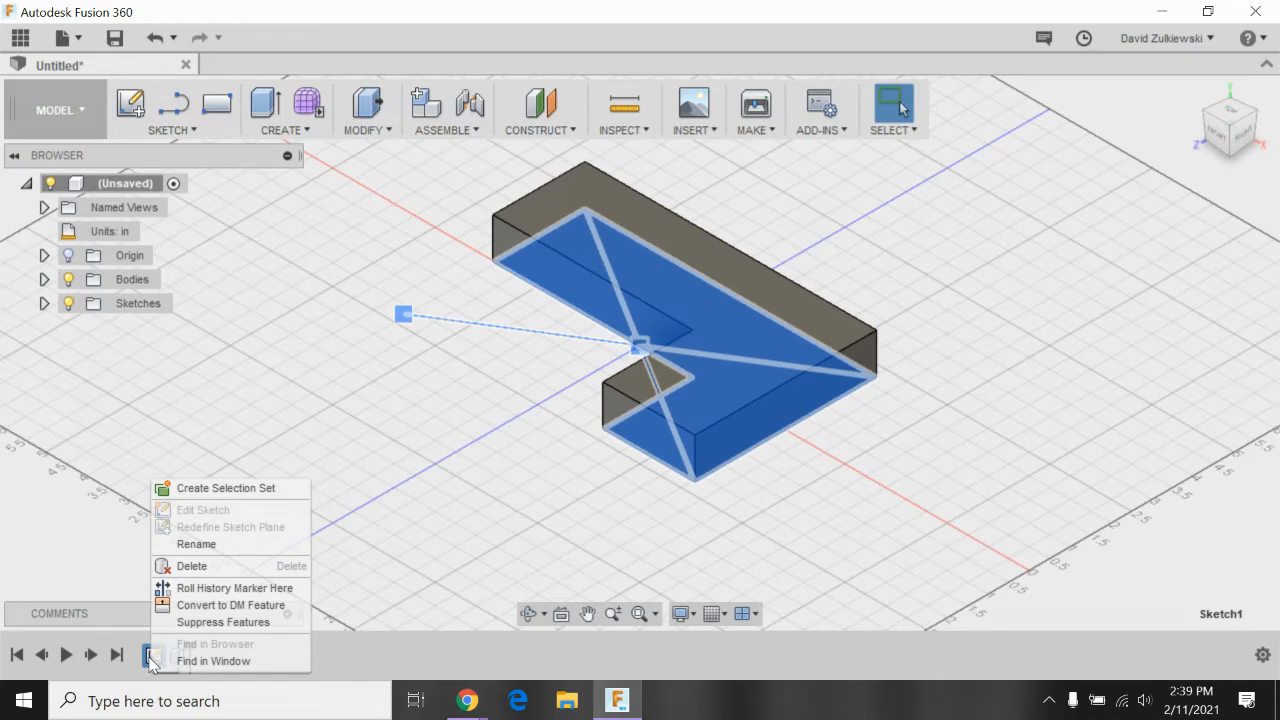
click(257, 393)
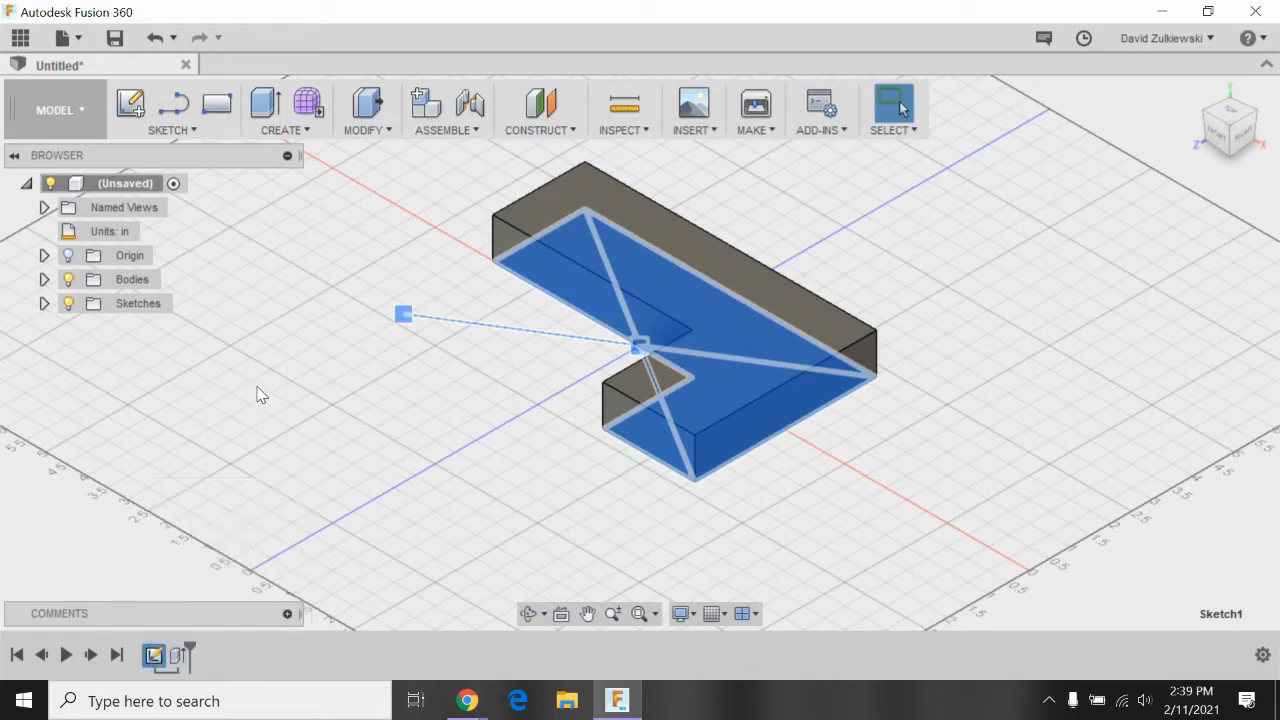
key(Escape)
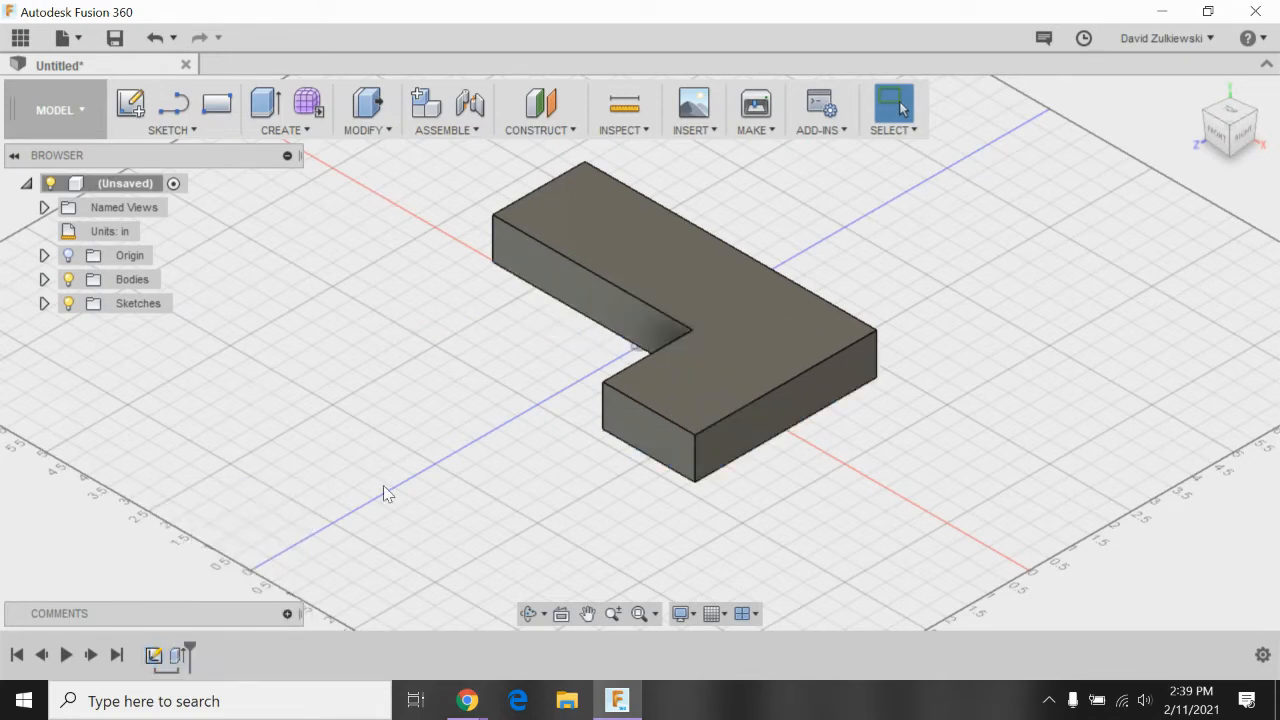
Reopen the L-shaped body's base sketch for editing.
click(155, 656)
right_click(155, 656)
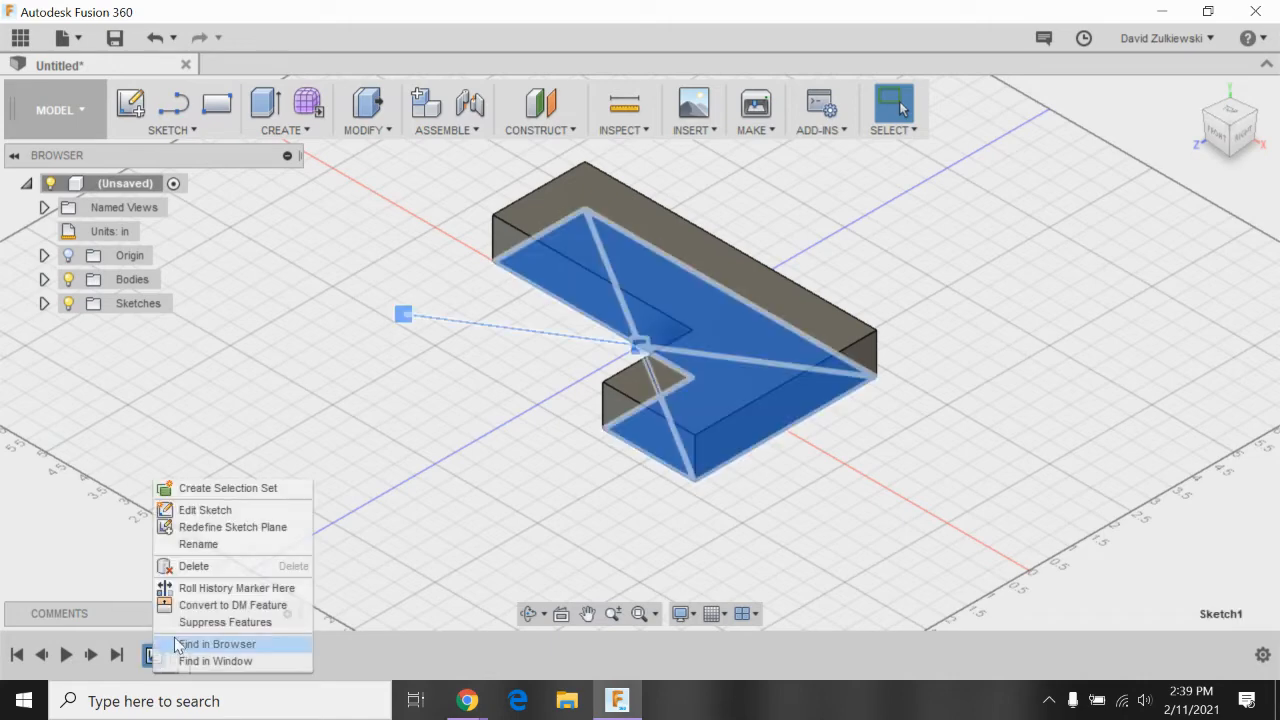
click(205, 512)
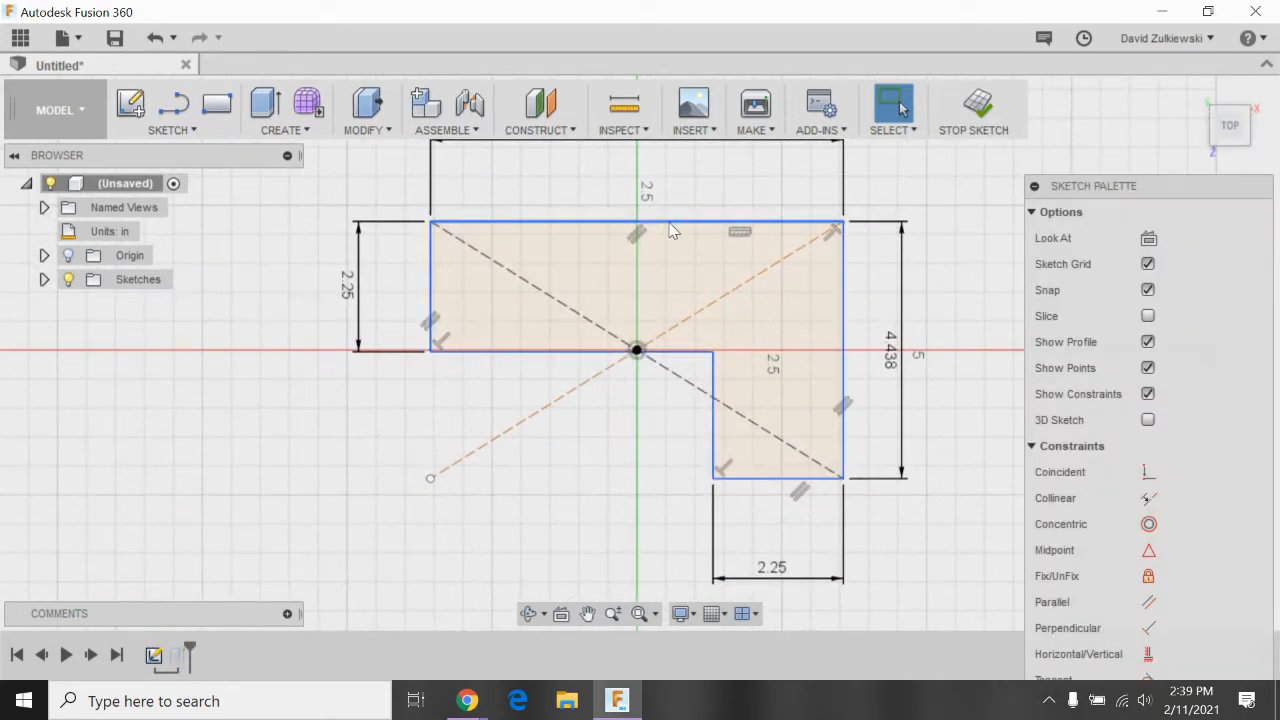
click(675, 276)
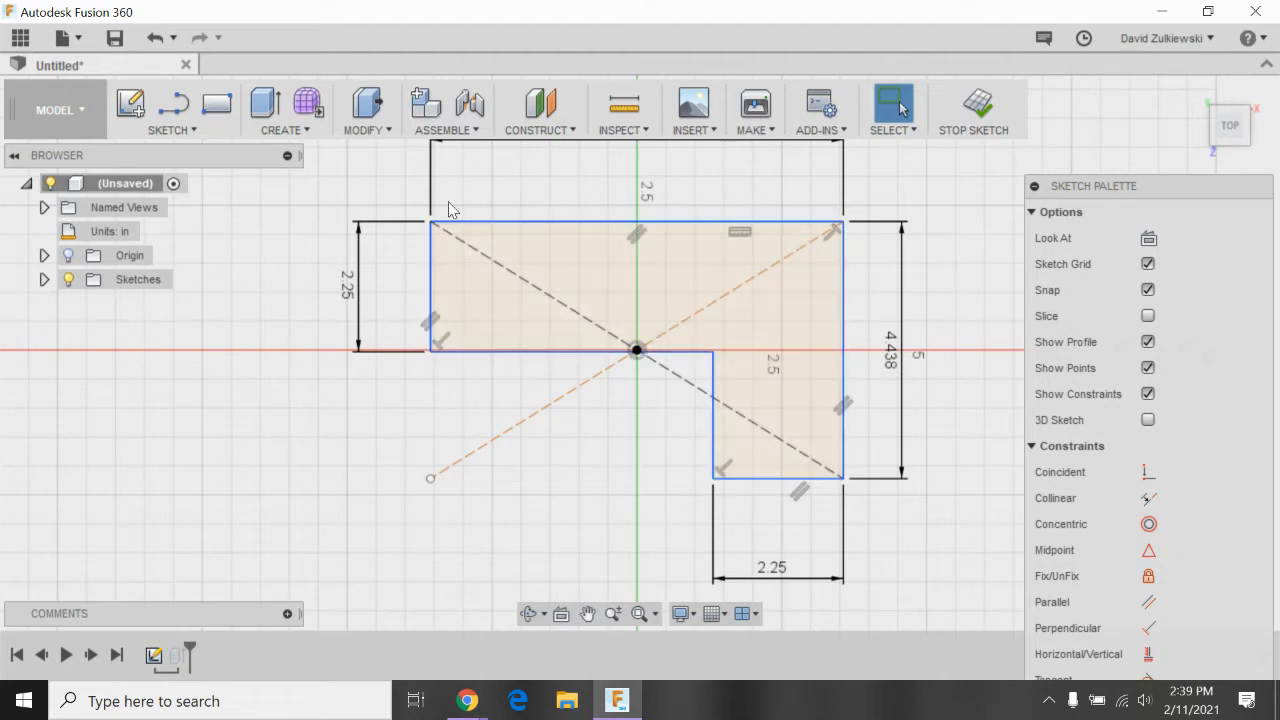
click(181, 126)
mouse_move(185, 88)
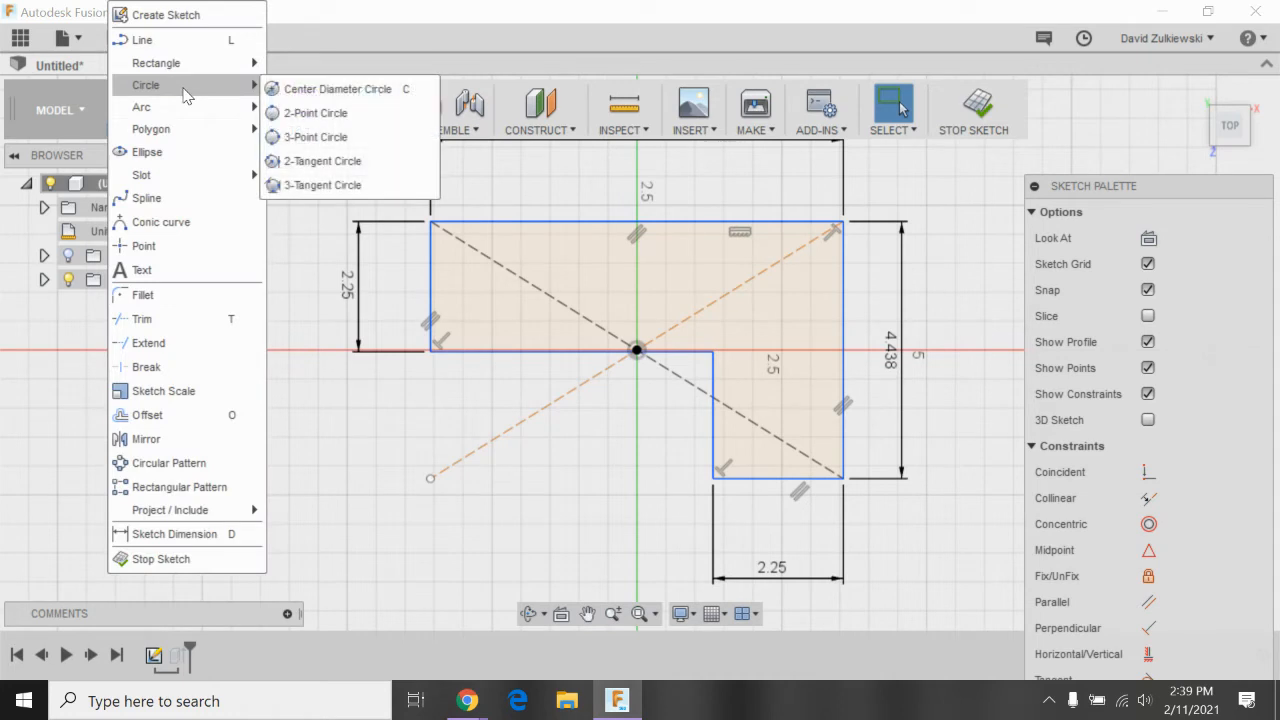
click(310, 92)
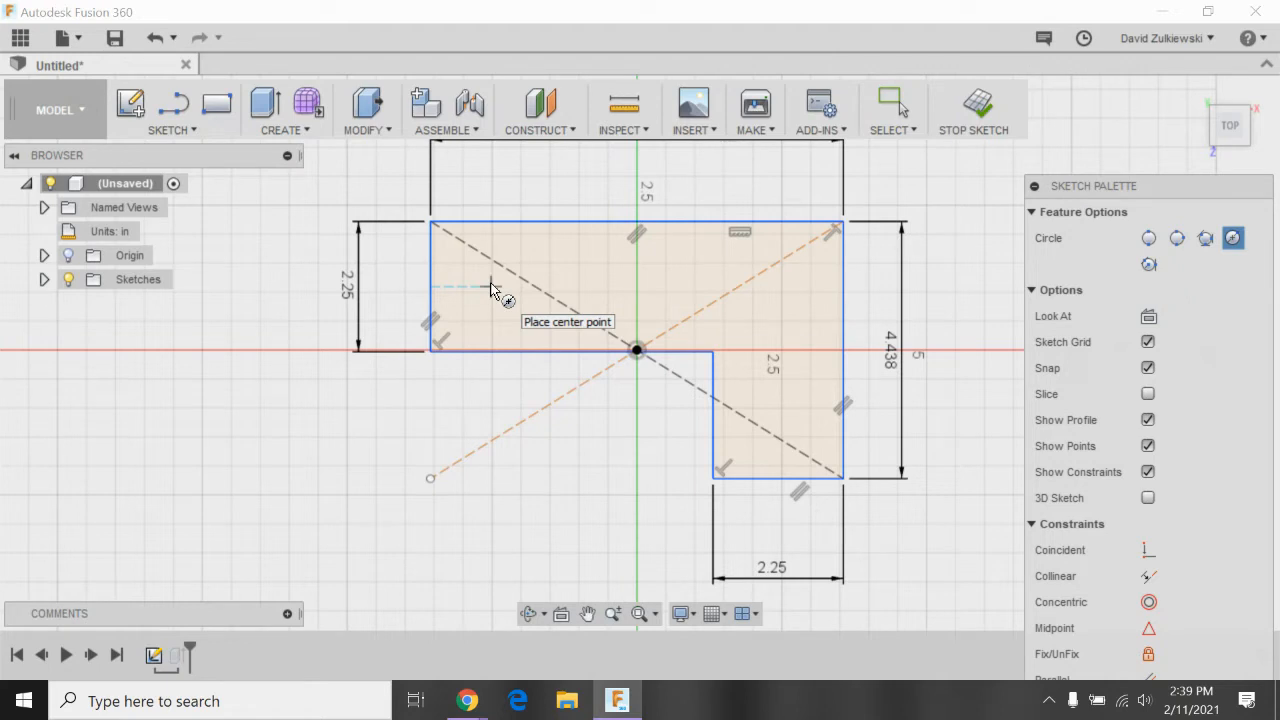
click(431, 281)
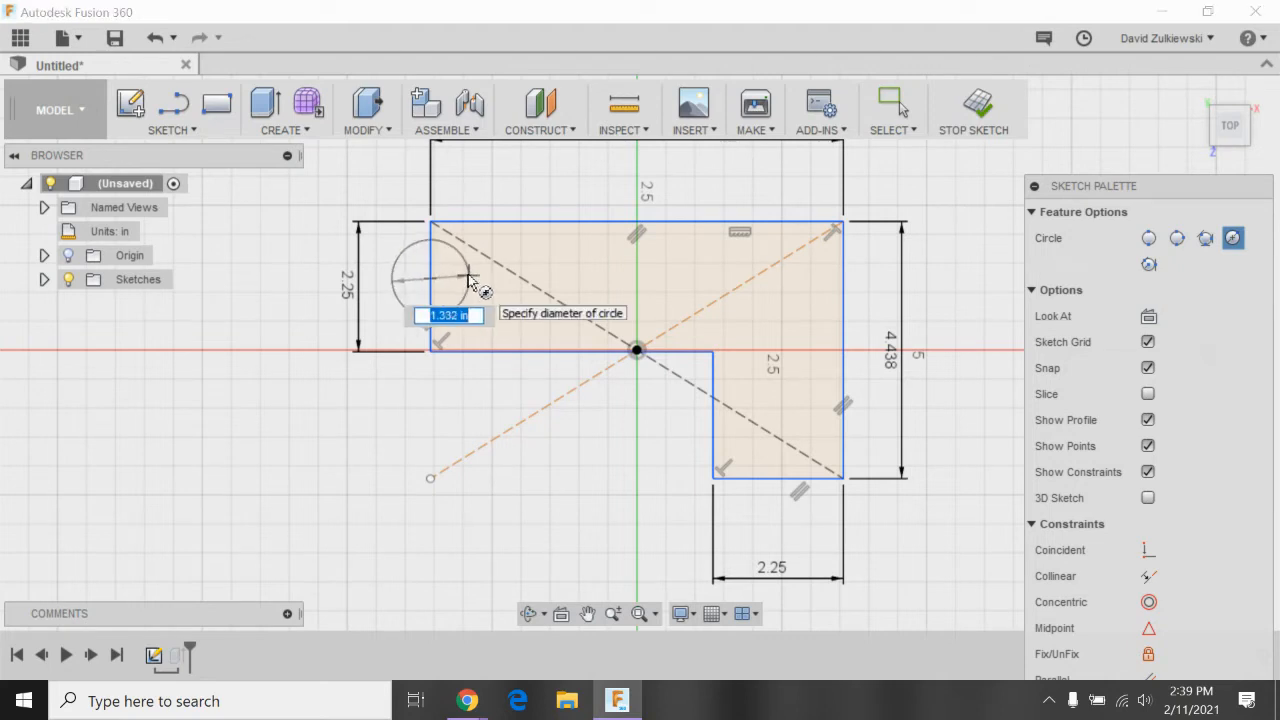
key(Escape)
Draw a 0.625 in center diameter circle inside the profile near its left edge, and move its diameter label outside the profile.
click(204, 133)
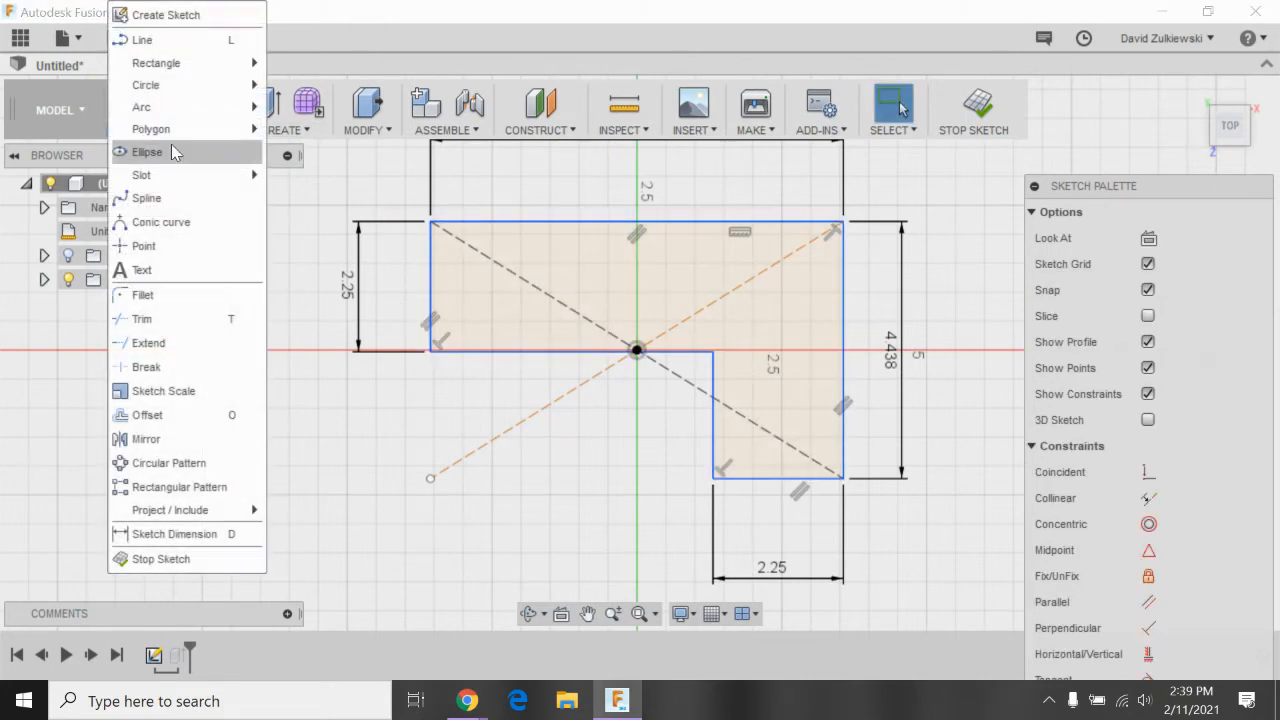
mouse_move(231, 91)
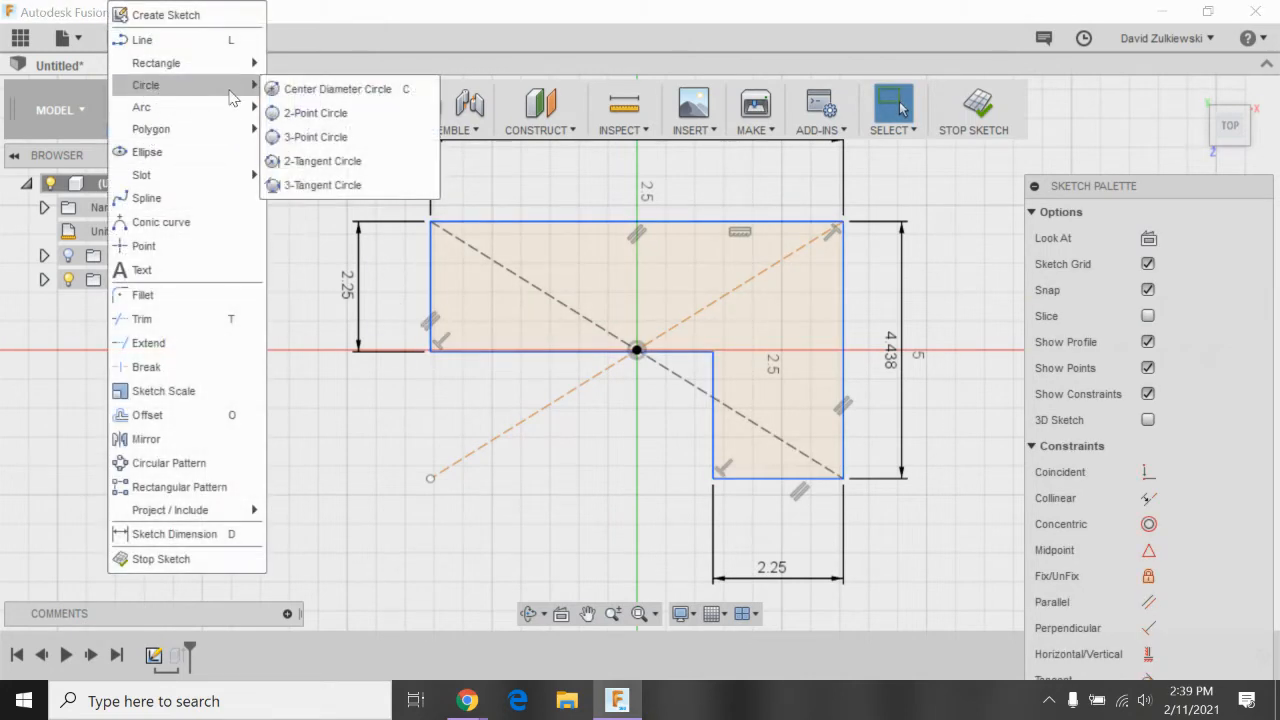
click(305, 89)
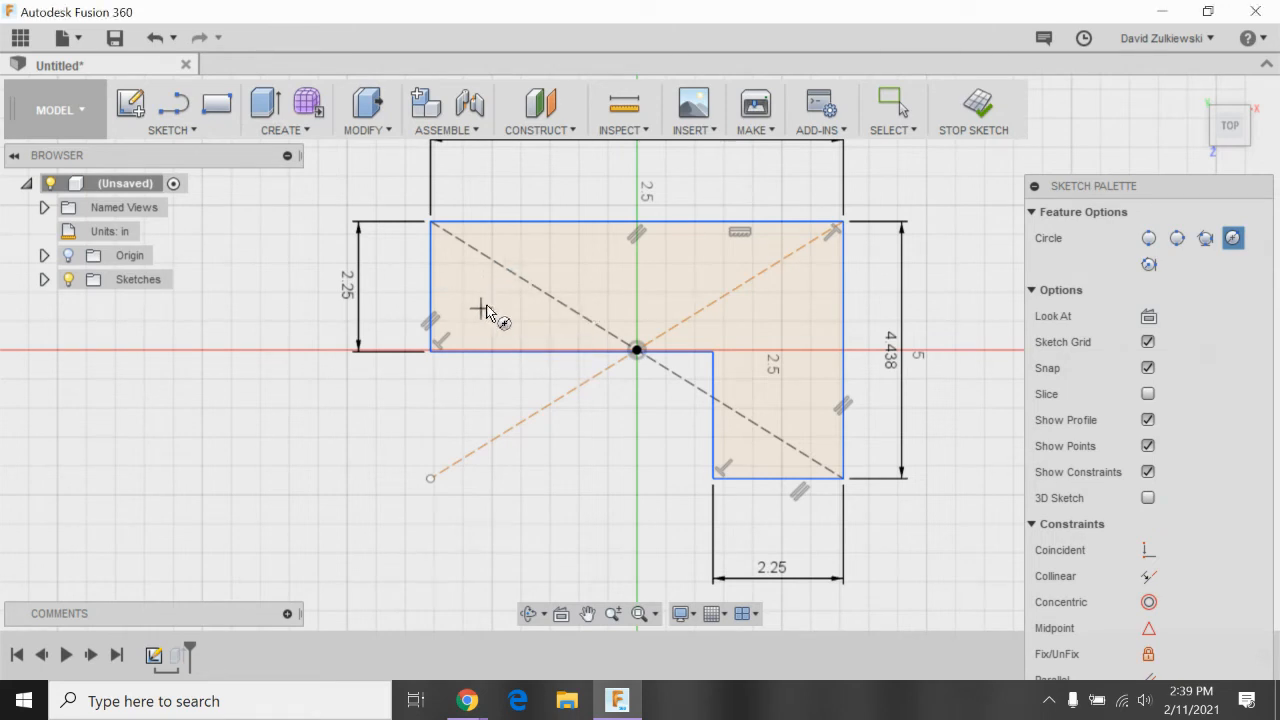
click(481, 308)
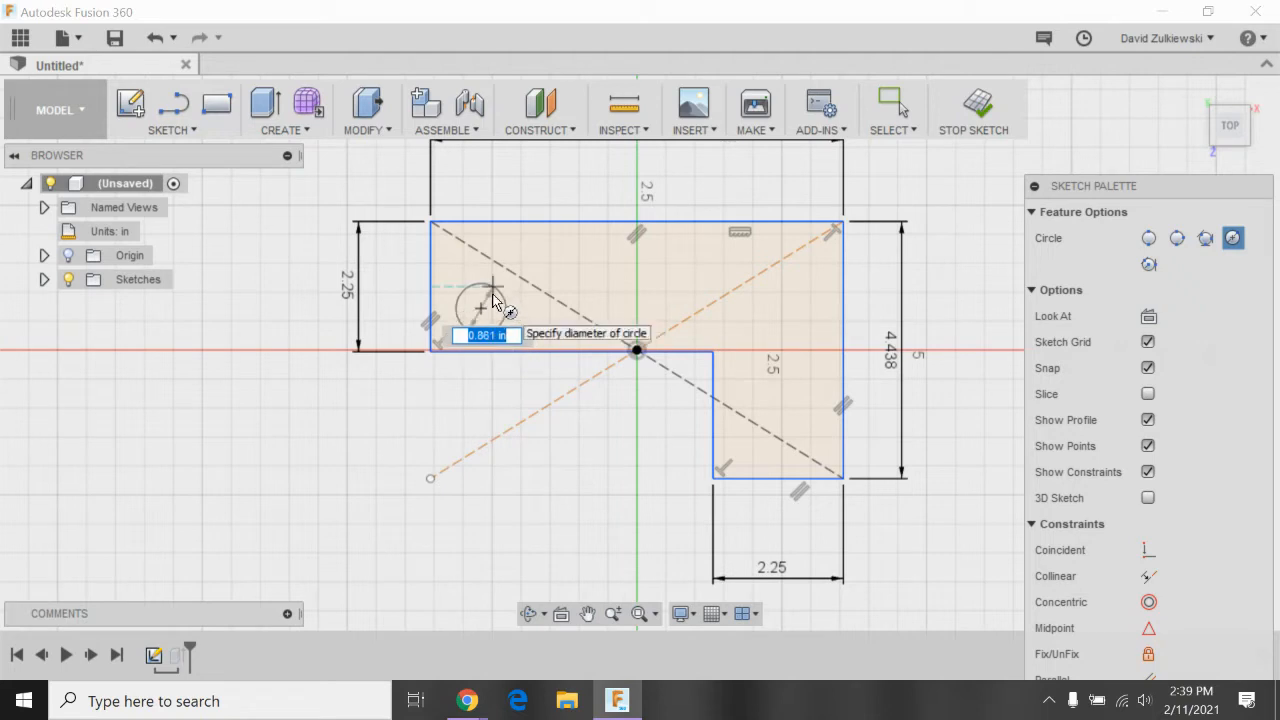
text(.625)
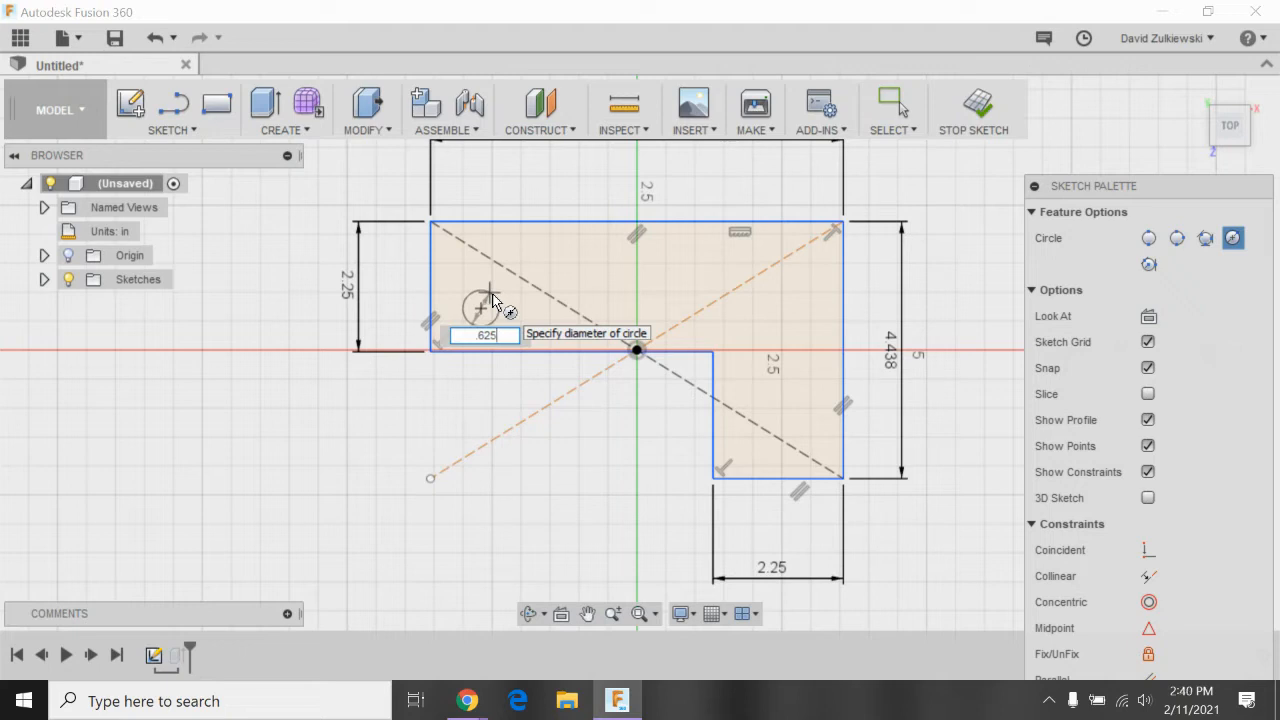
key(Tab)
key(Return)
key(Escape)
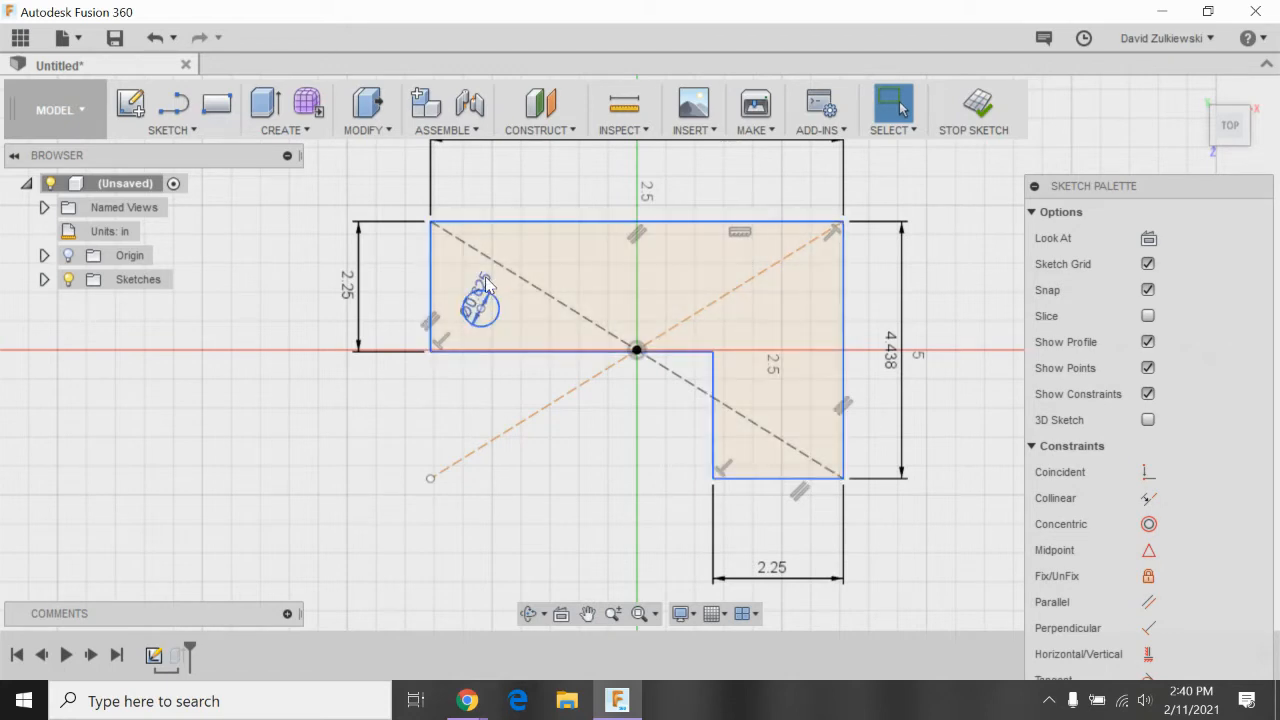
drag(485, 285, 348, 425)
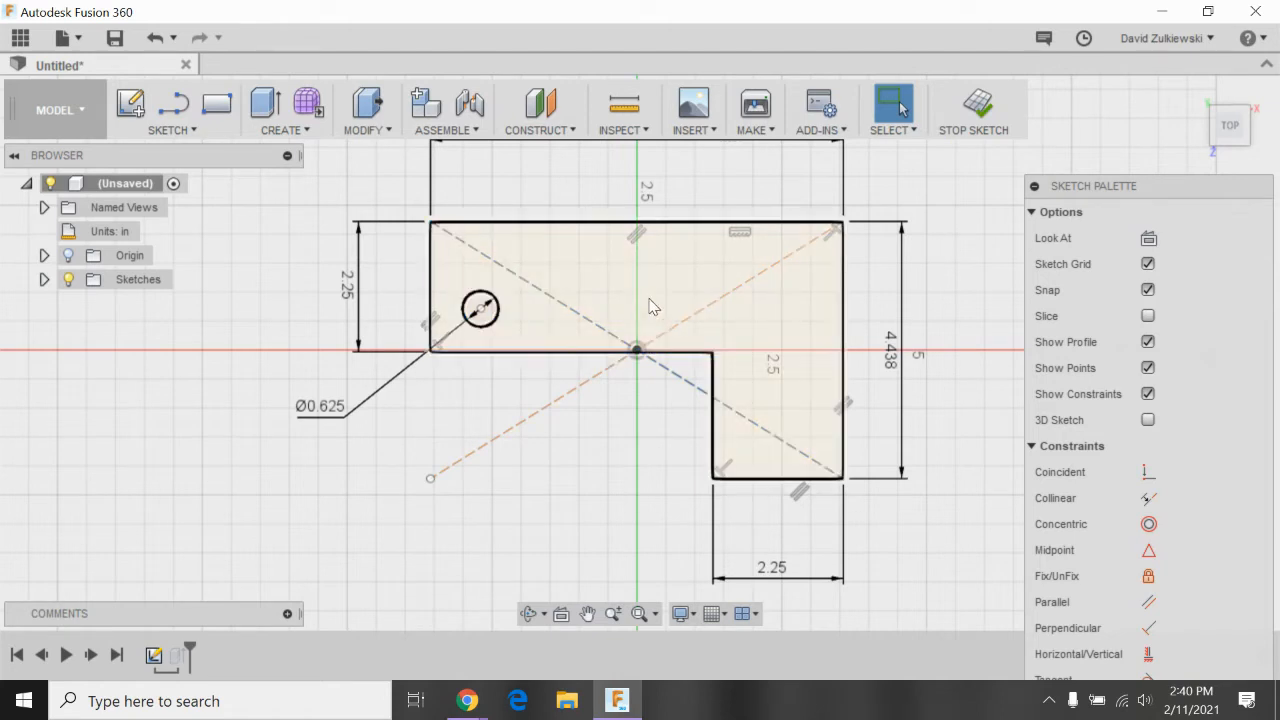
Dimension the 0.625 in circle's center 1.125 in from the profile's long top edge.
click(474, 292)
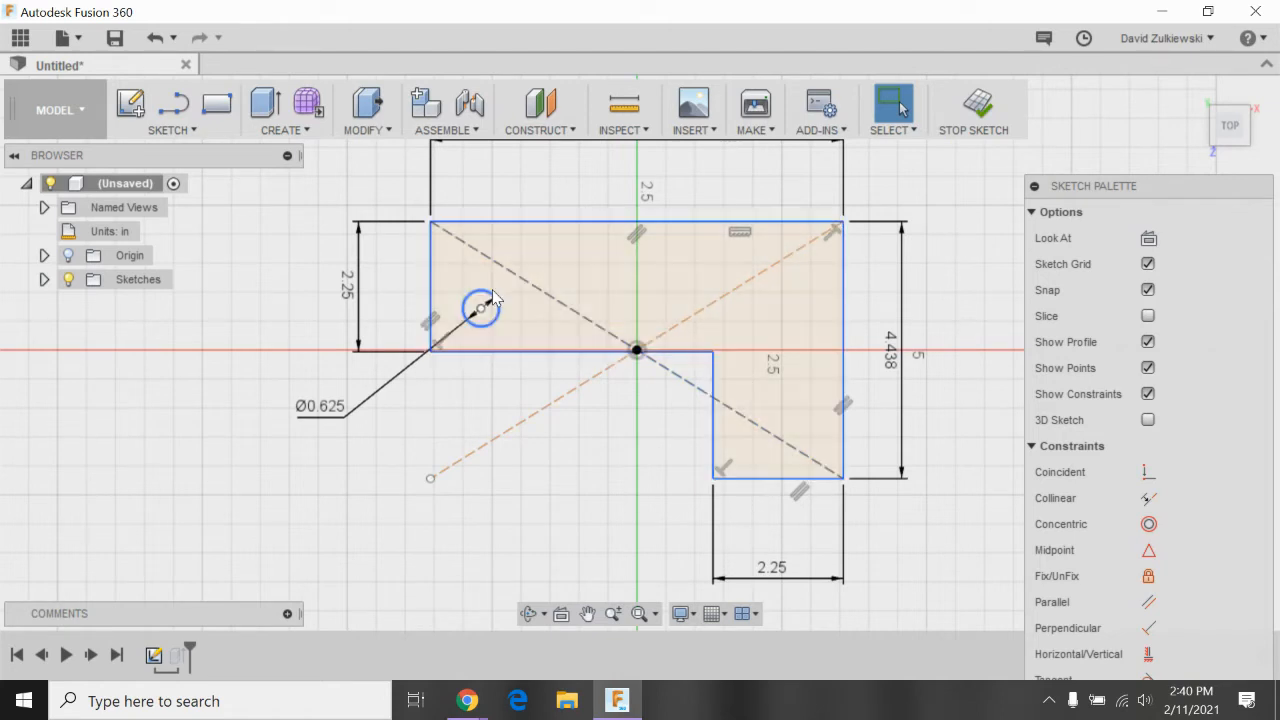
click(189, 130)
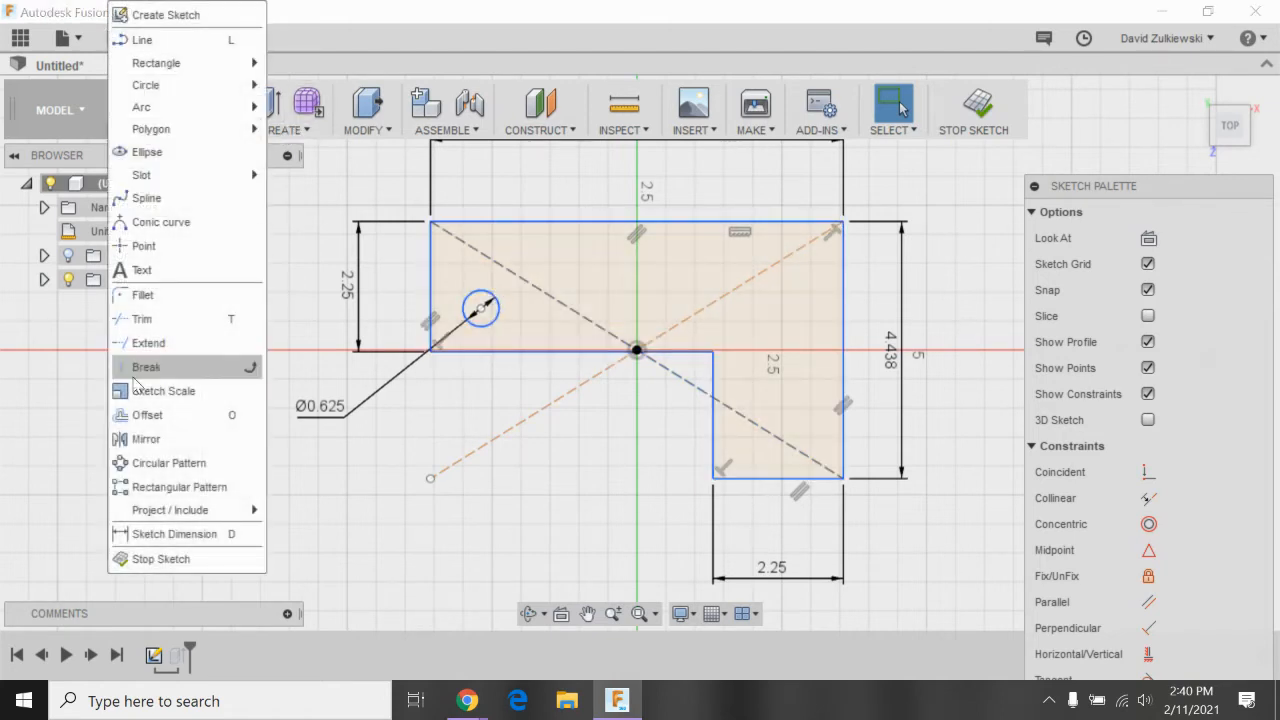
click(165, 533)
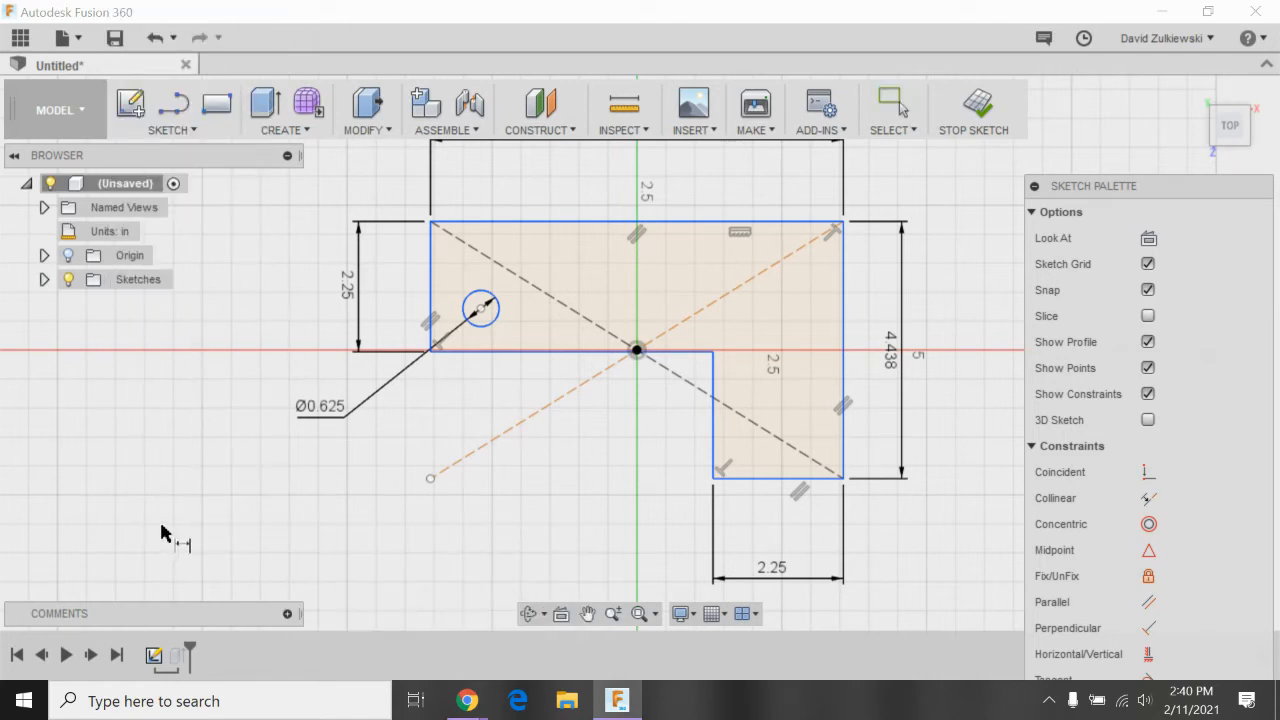
click(468, 222)
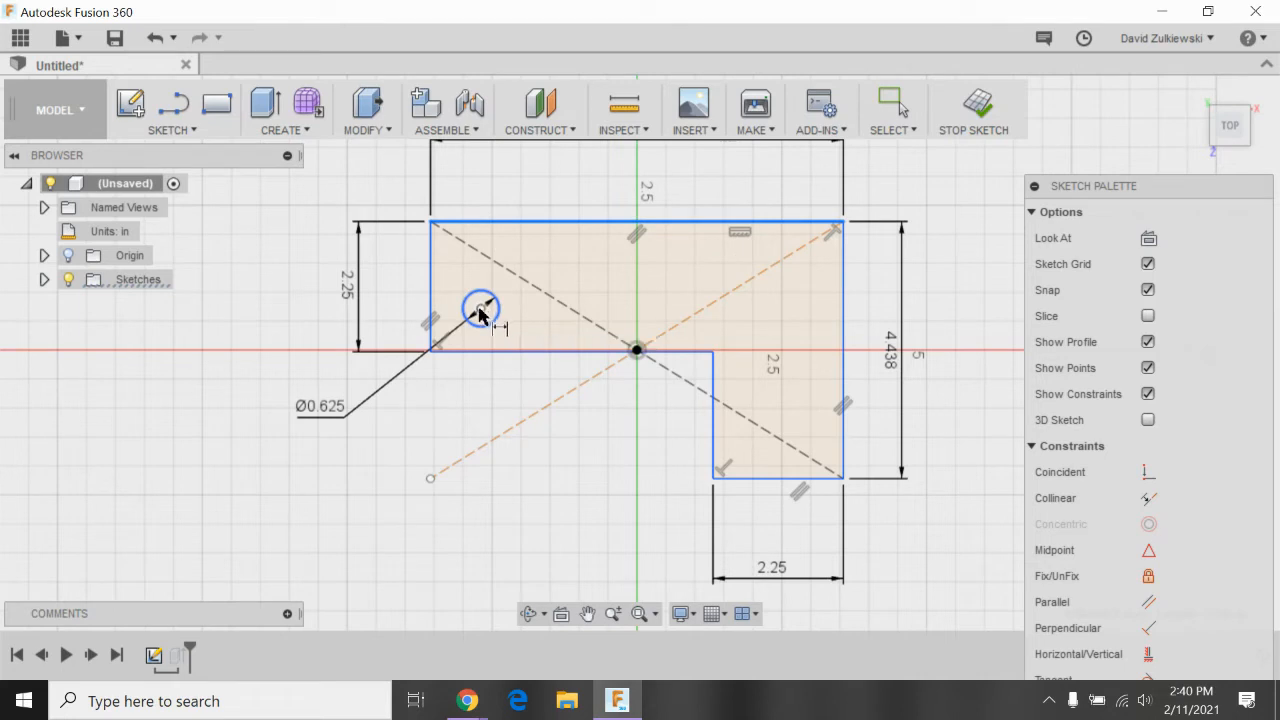
click(480, 308)
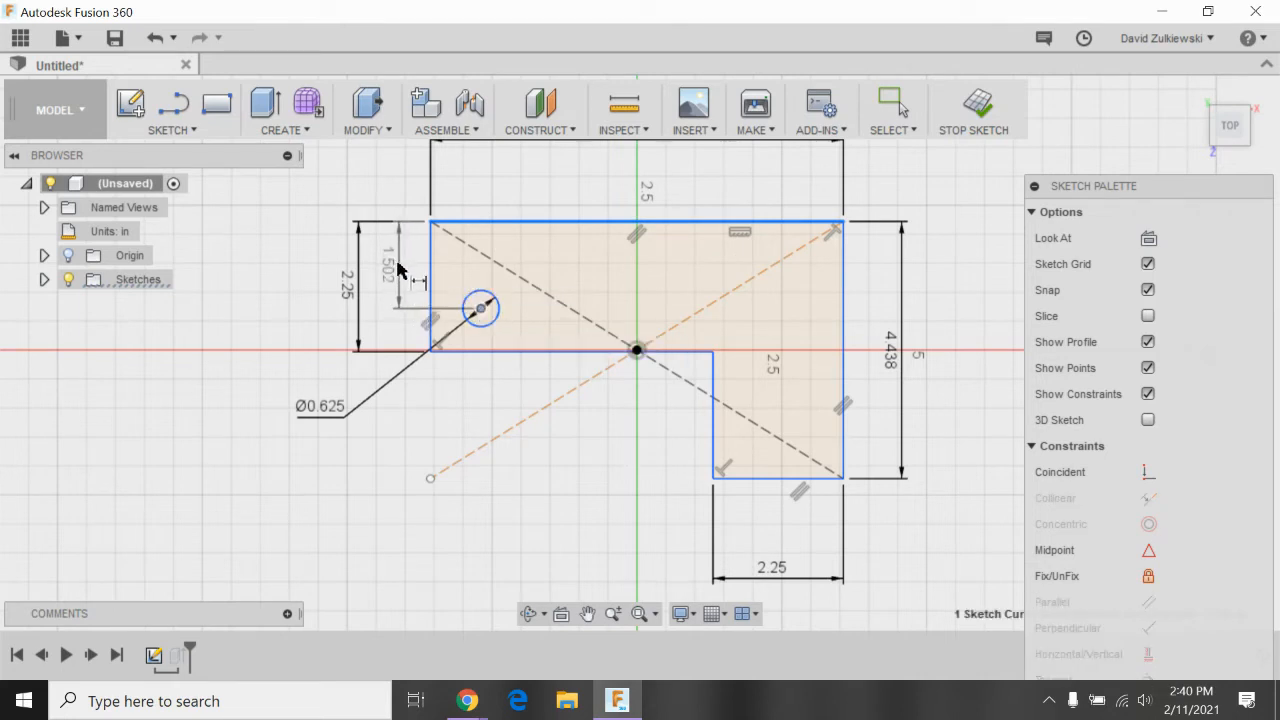
click(399, 267)
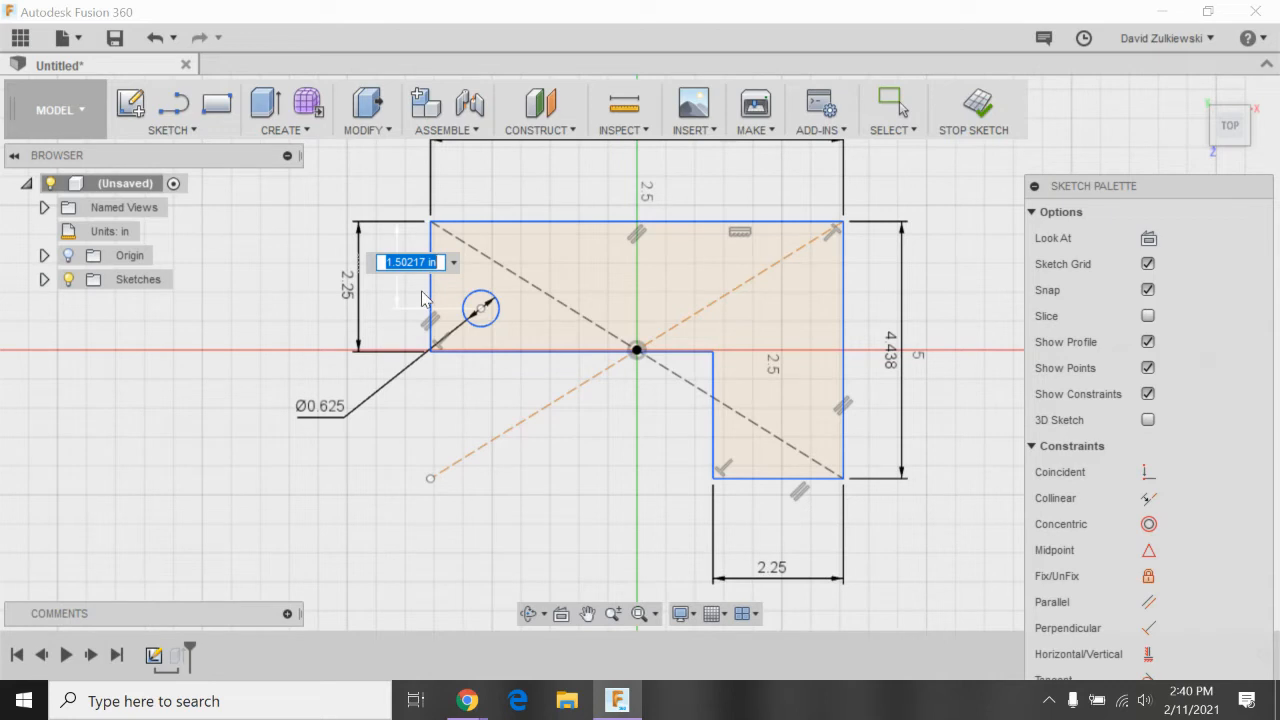
text(1.125)
key(Return)
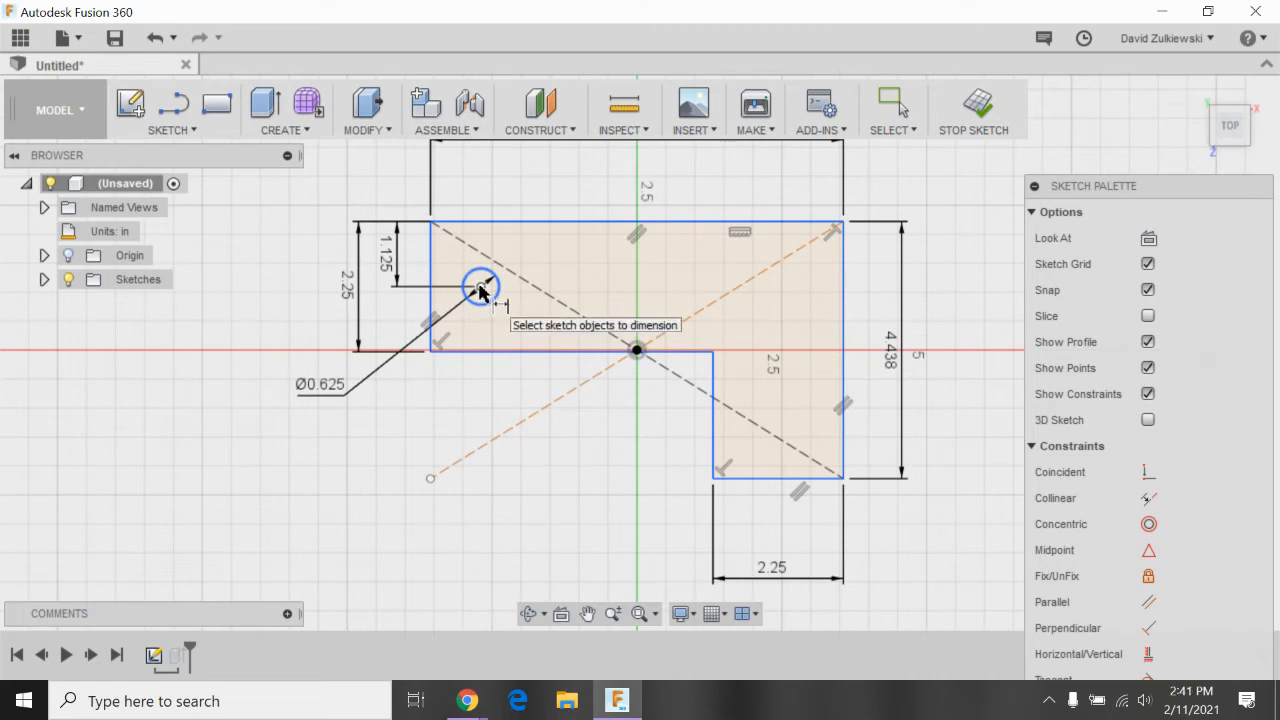
Dimension the circle's center 2.437+3.20 in from the profile's right edge and finish the sketch.
click(841, 302)
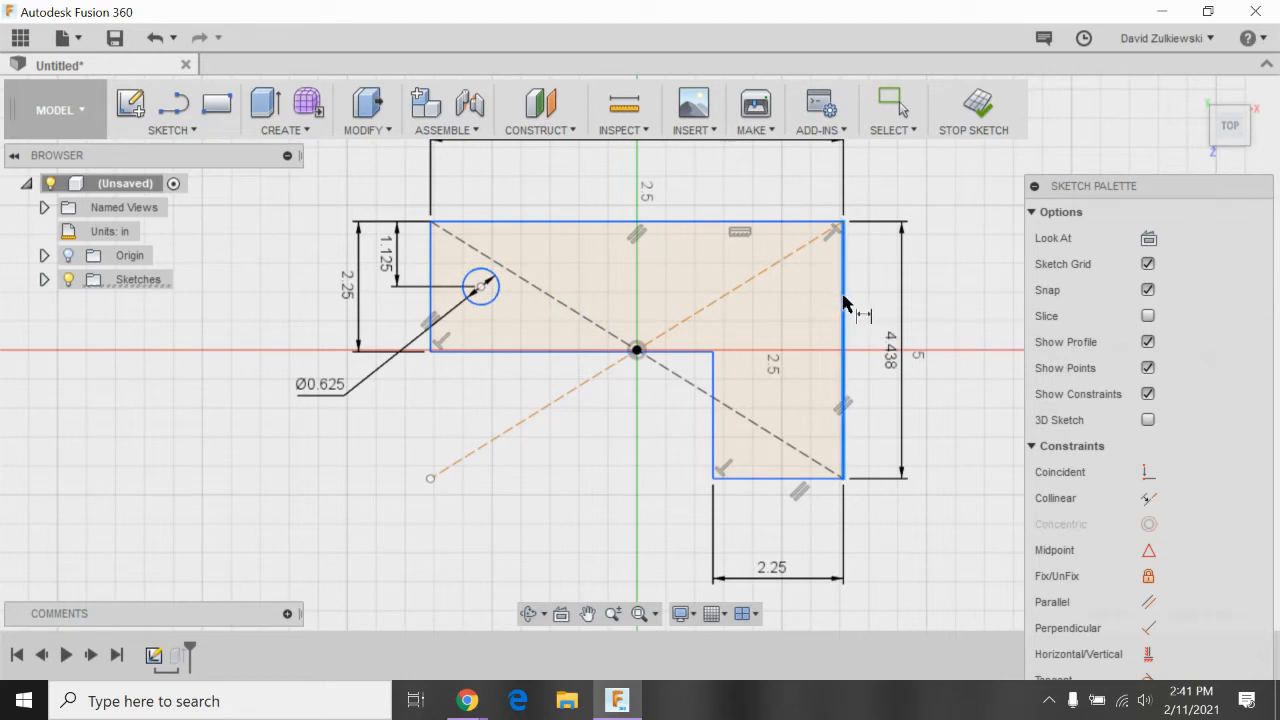
click(481, 288)
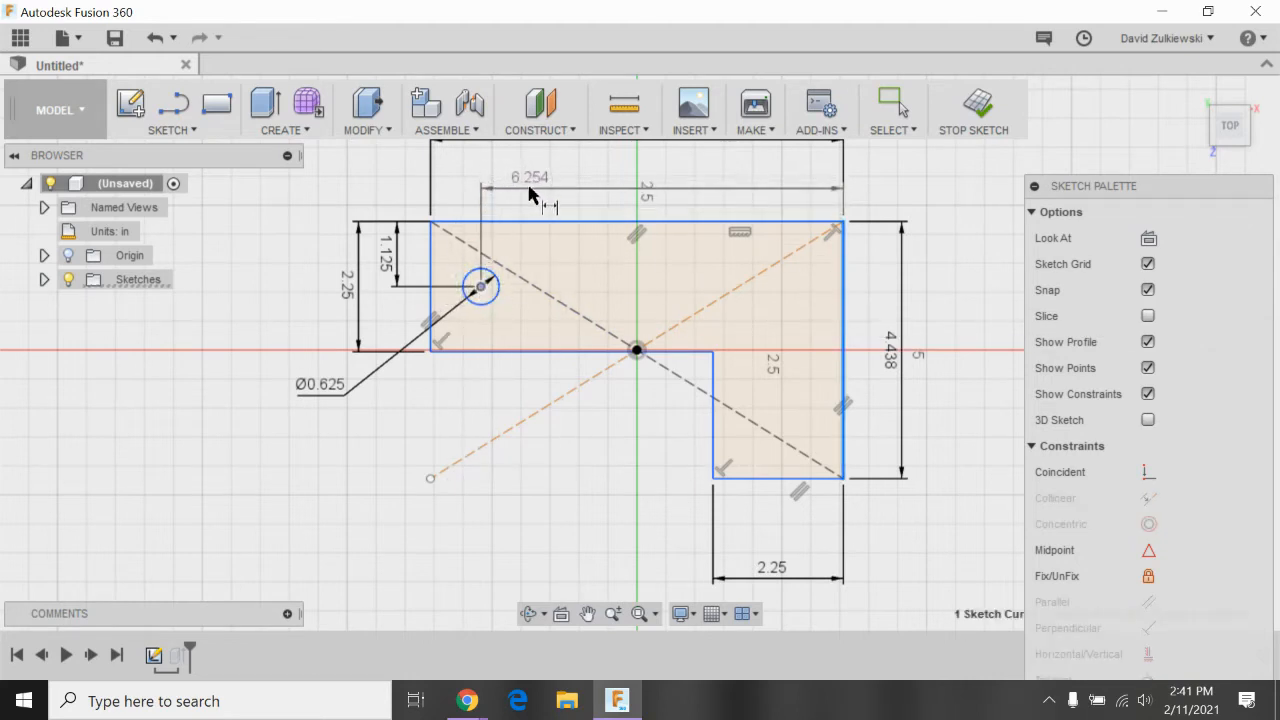
click(527, 194)
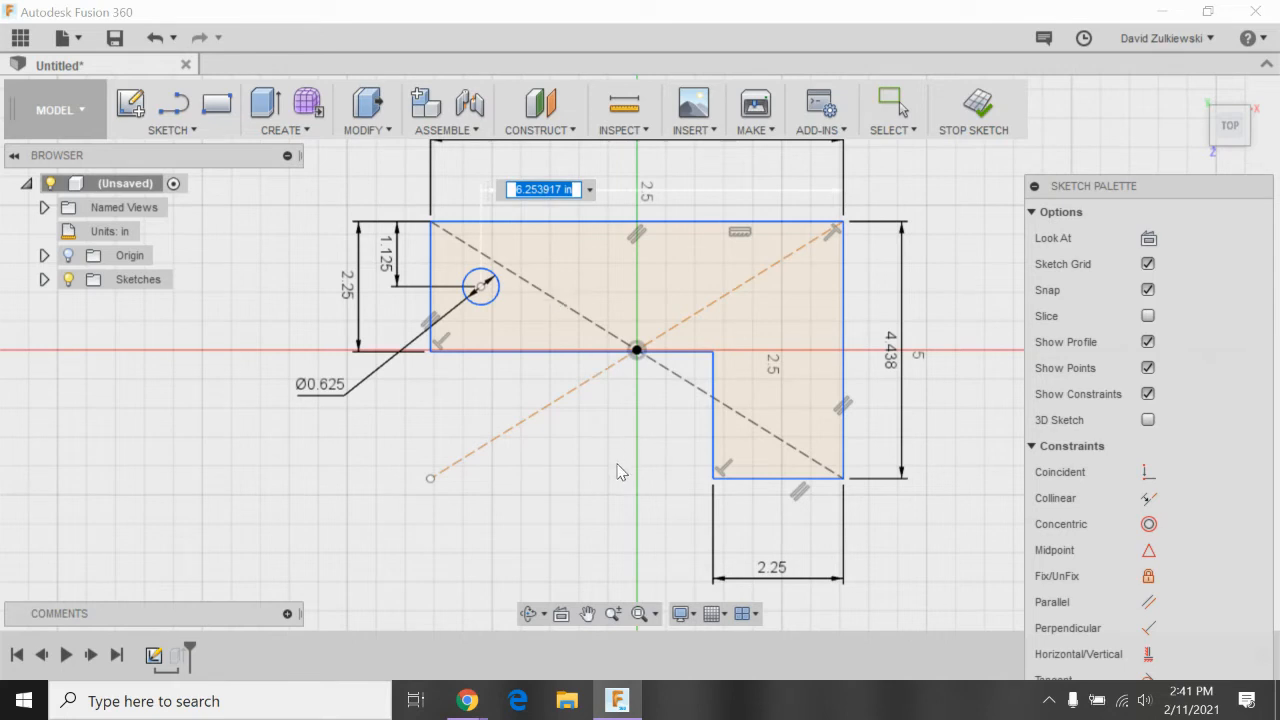
text(2.437)
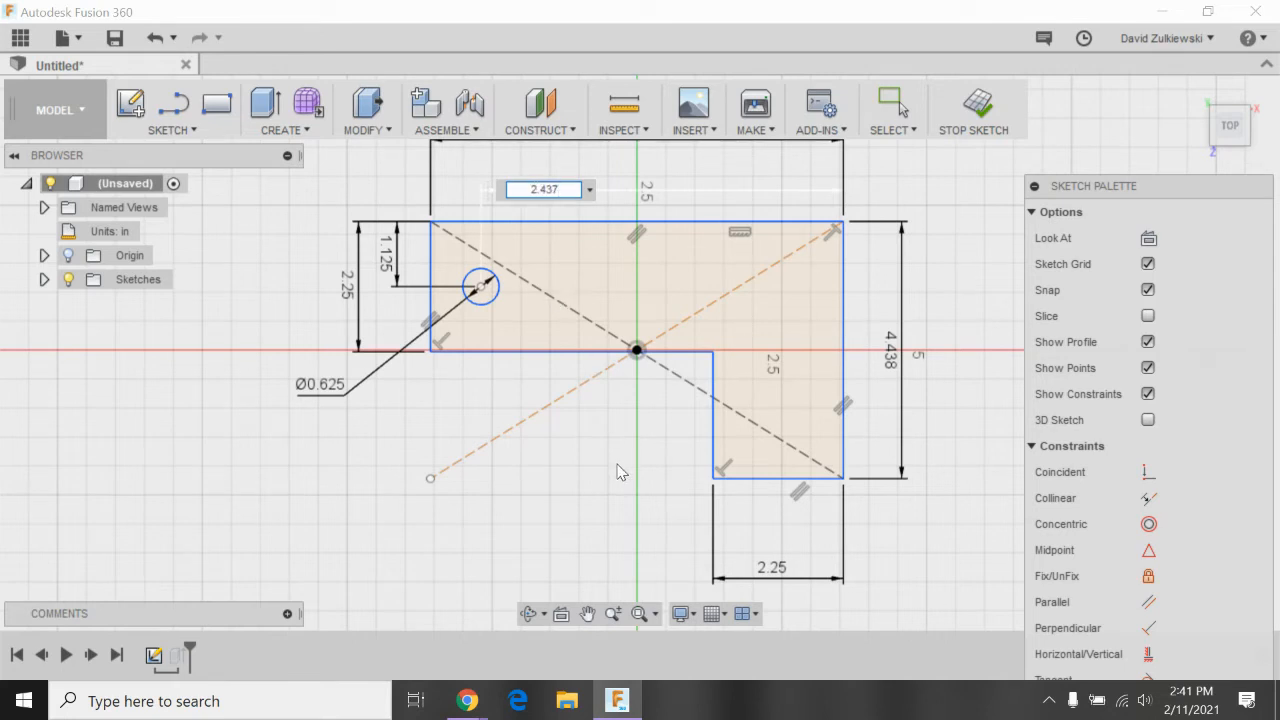
text(+3.20)
key(Return)
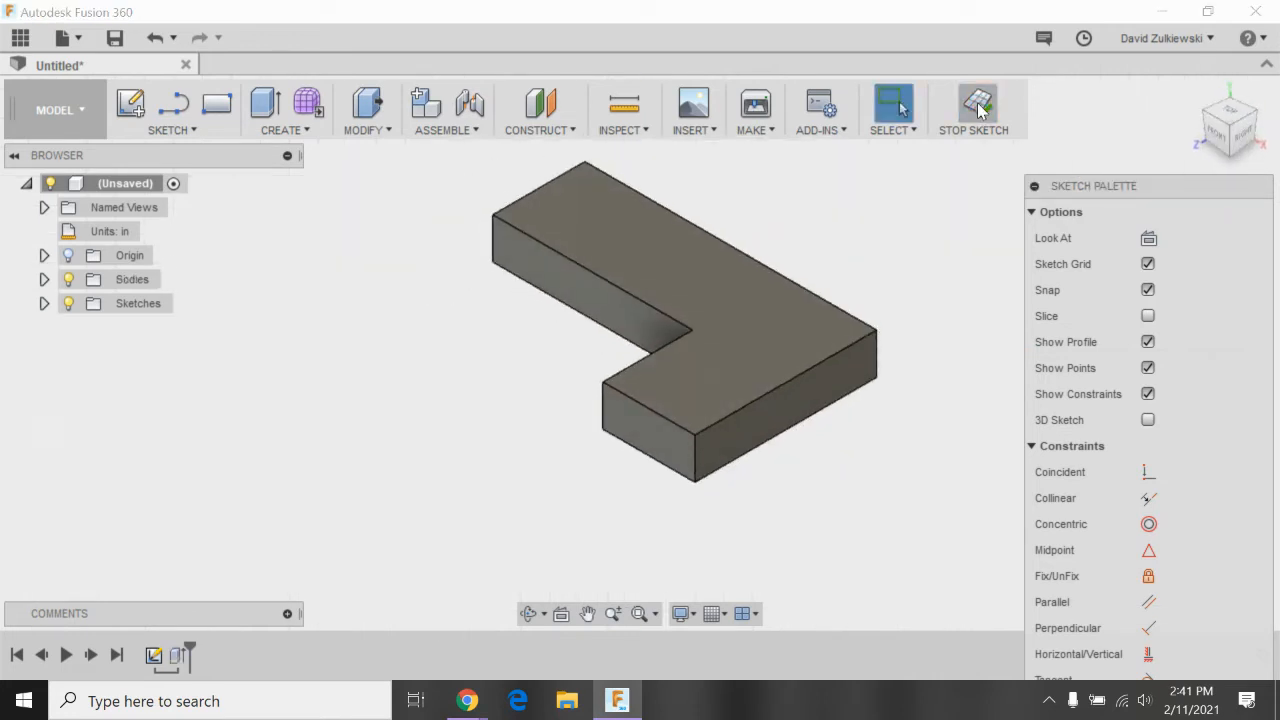
click(978, 110)
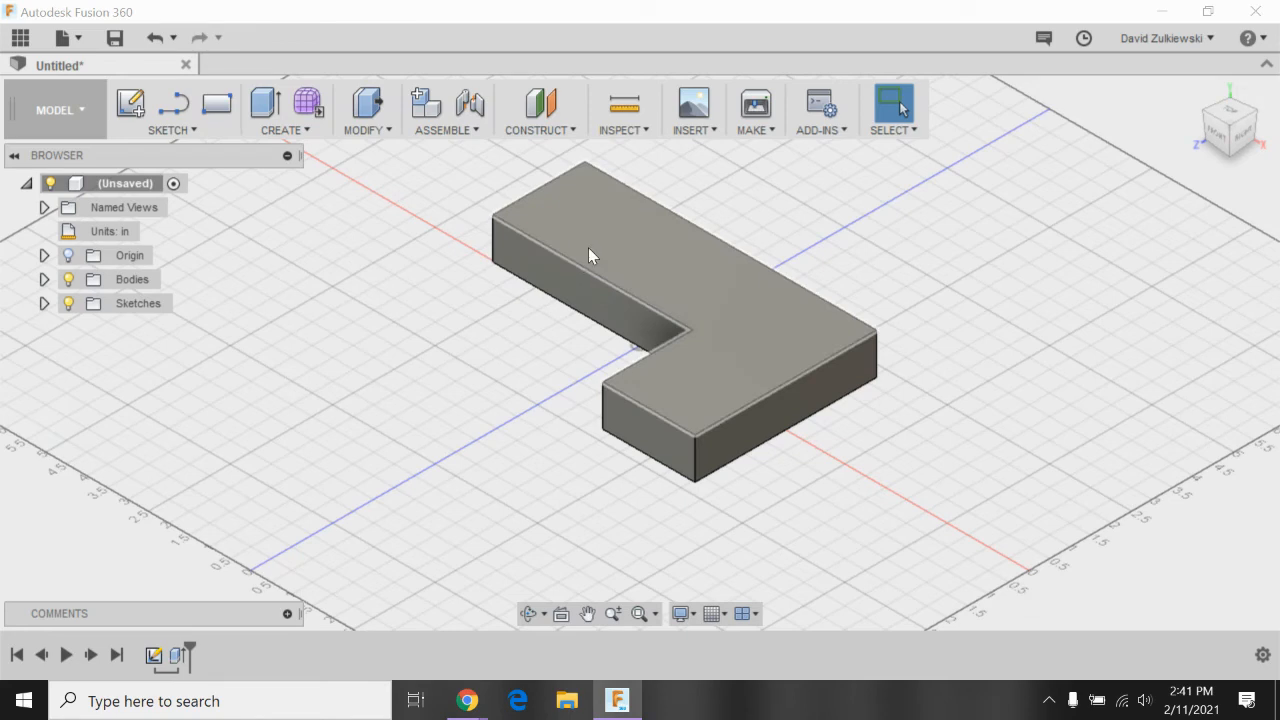
click(179, 660)
right_click(179, 660)
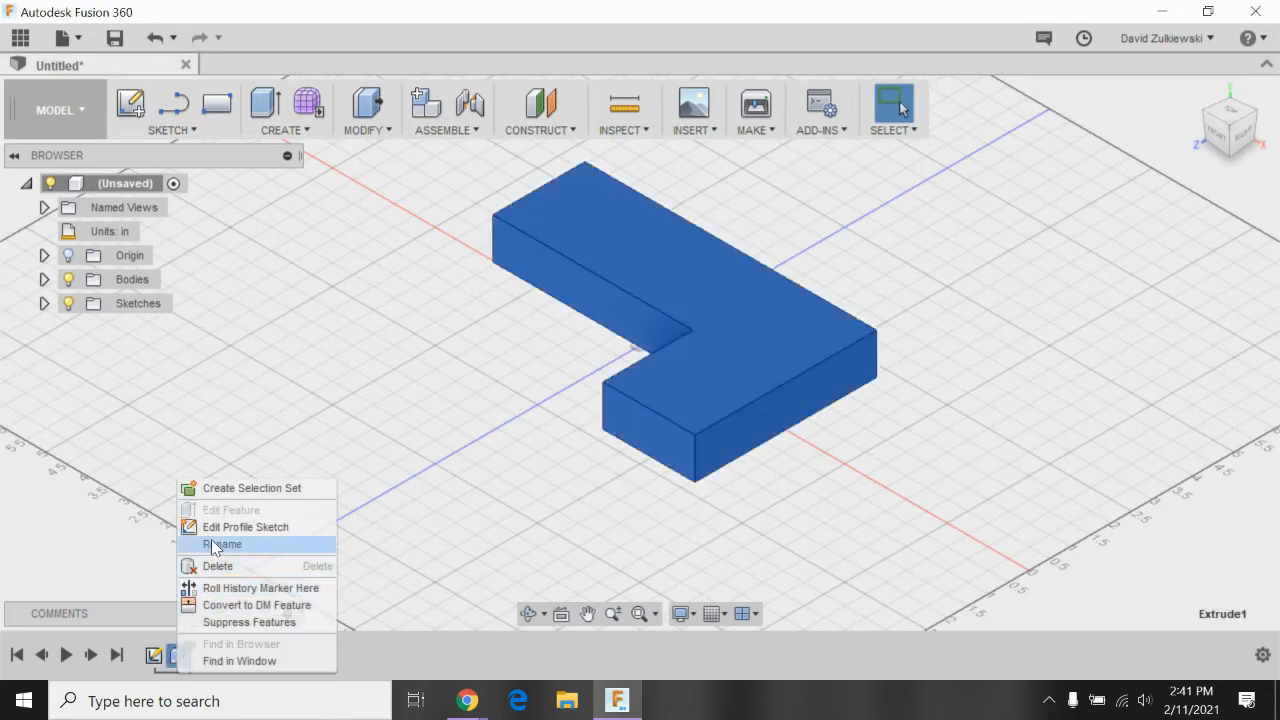
click(128, 560)
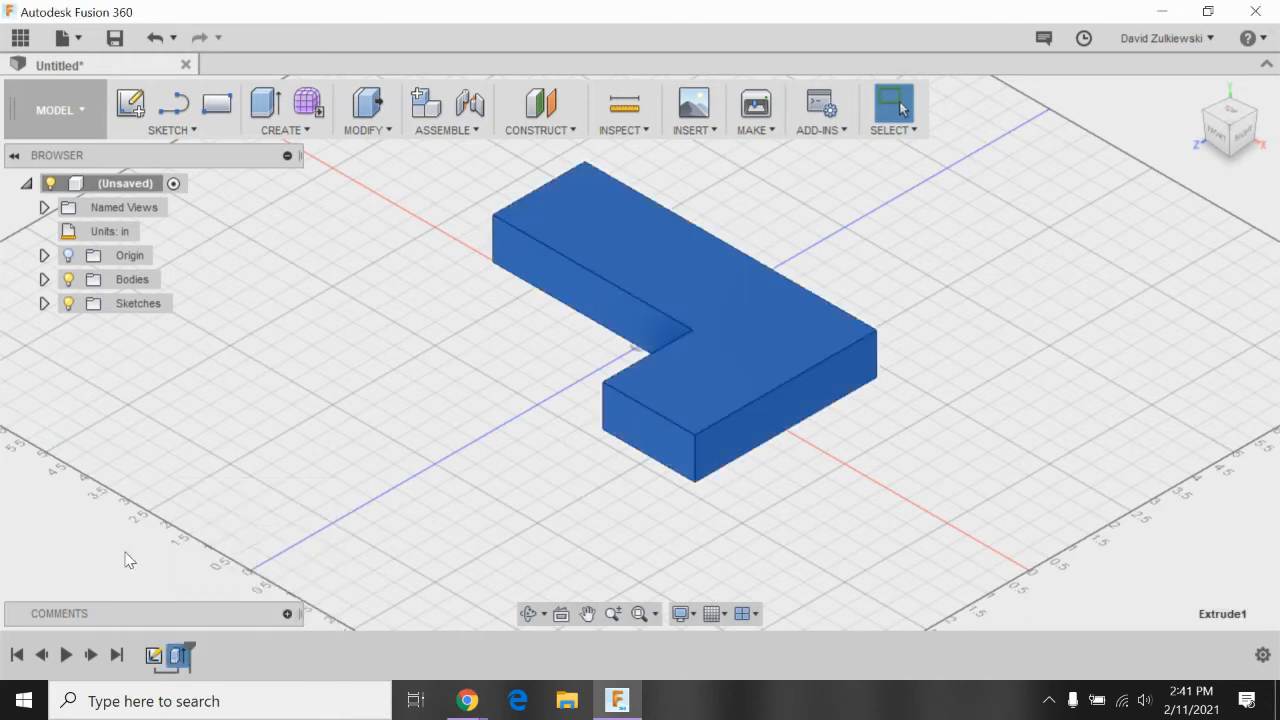
click(229, 556)
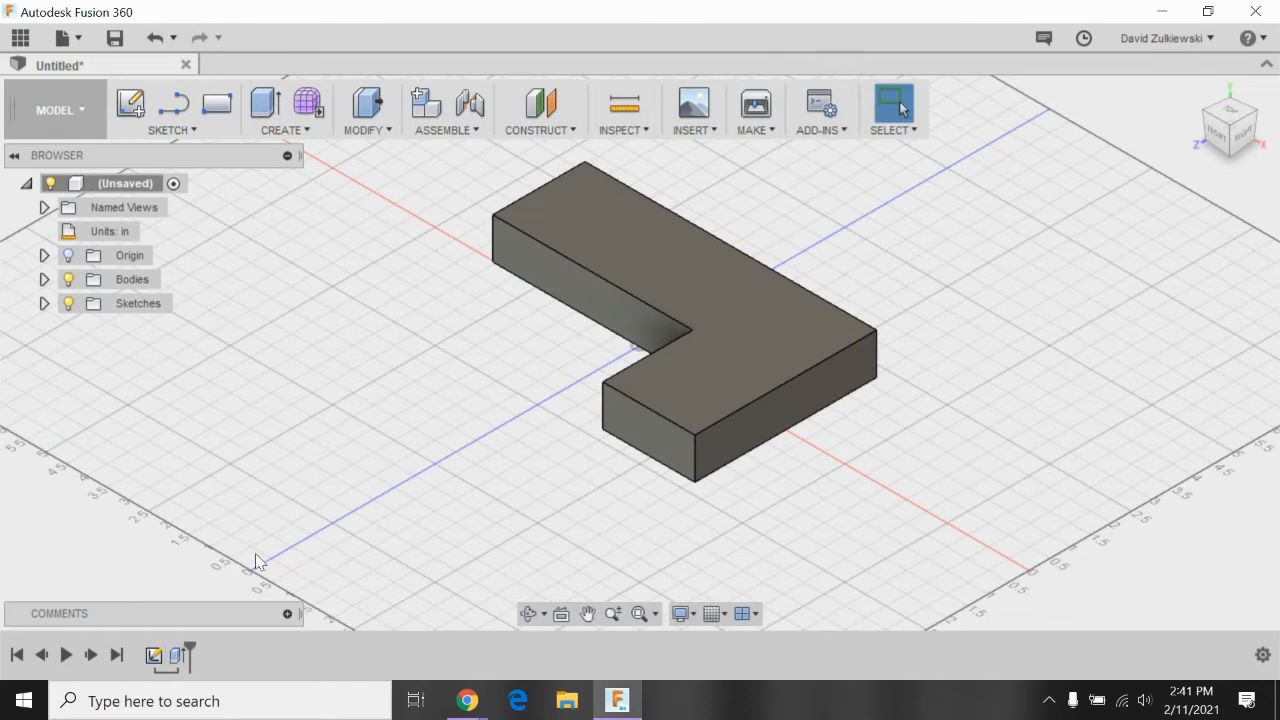
Edit the L-shaped body's extrusion and deselect the circle profile so it leaves a through hole.
click(180, 658)
right_click(180, 658)
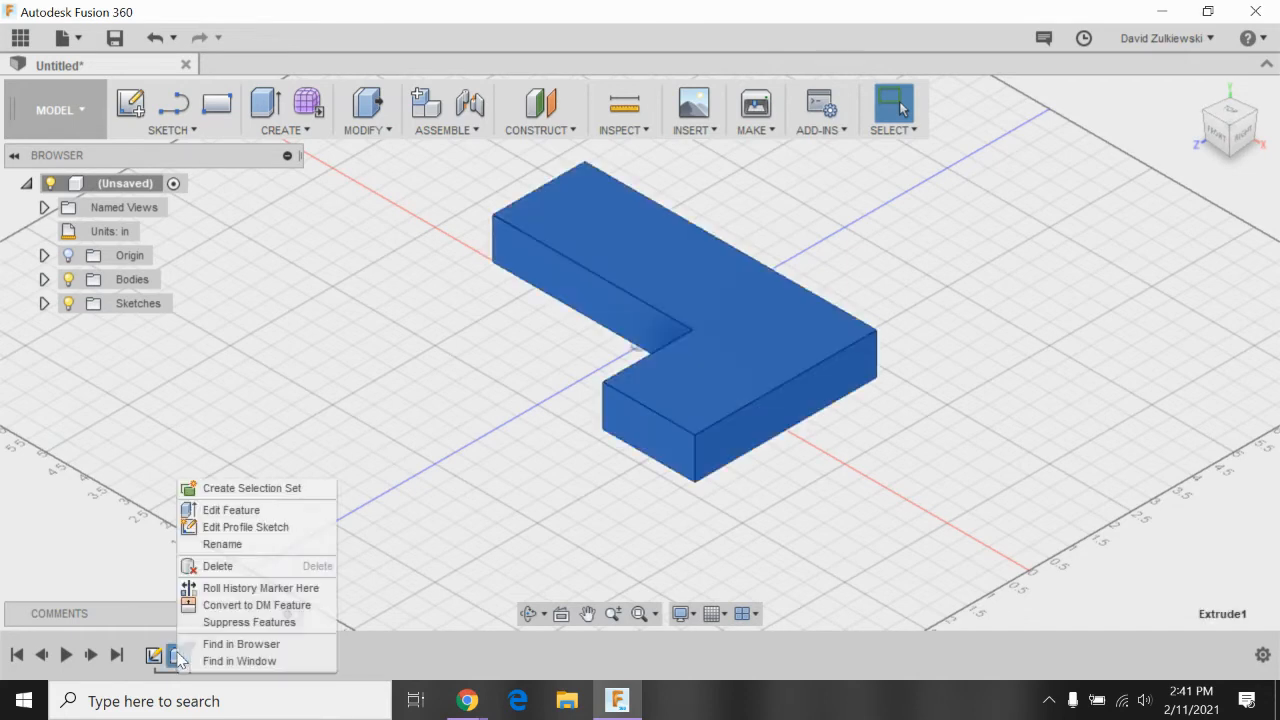
click(229, 510)
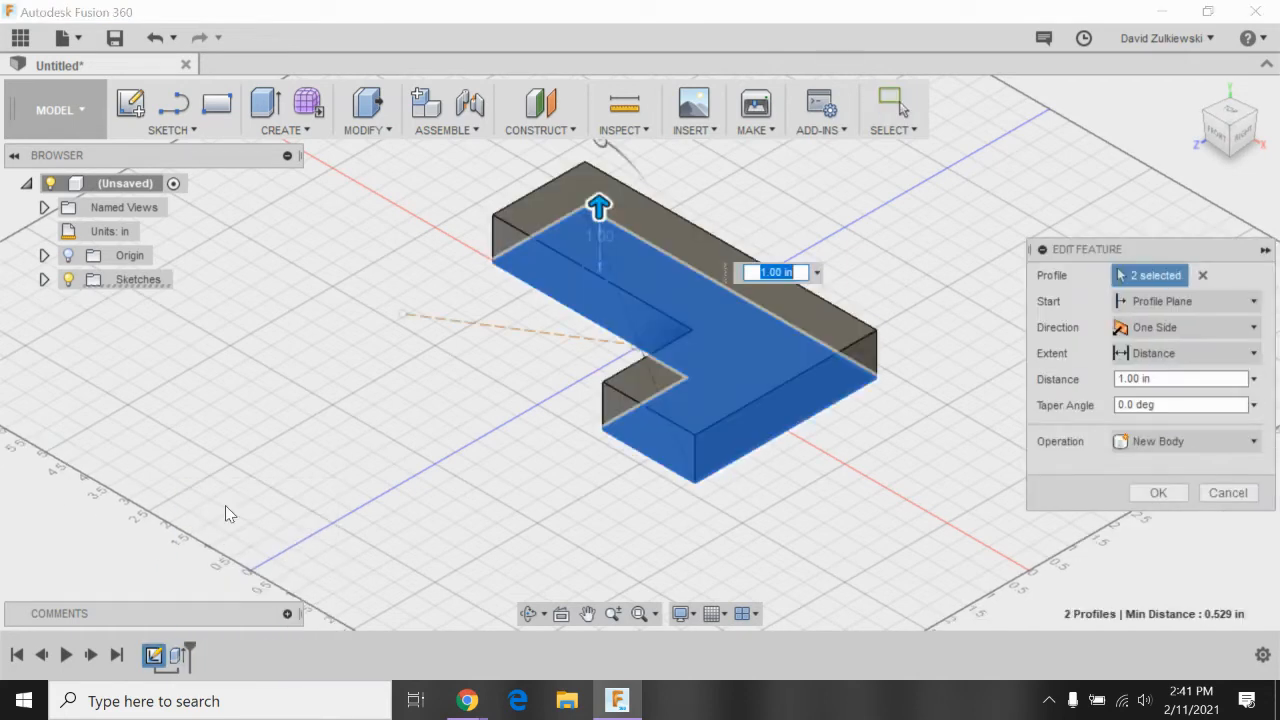
click(603, 279)
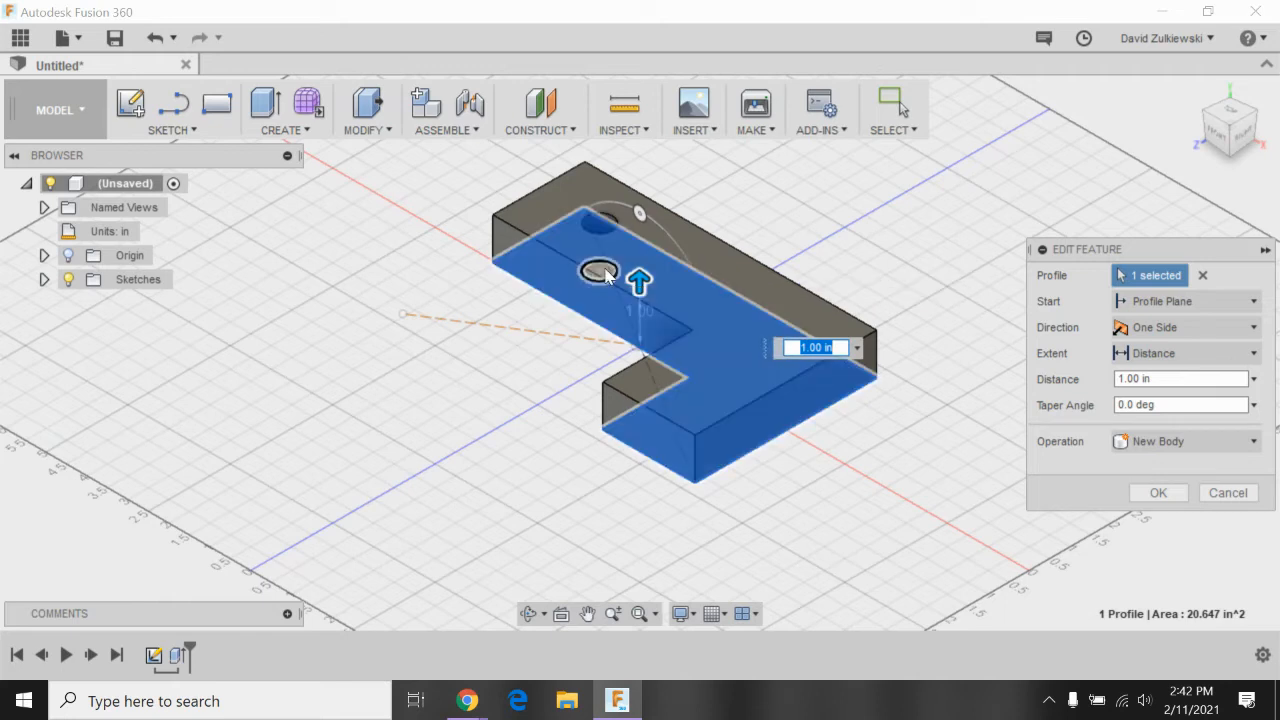
click(1170, 495)
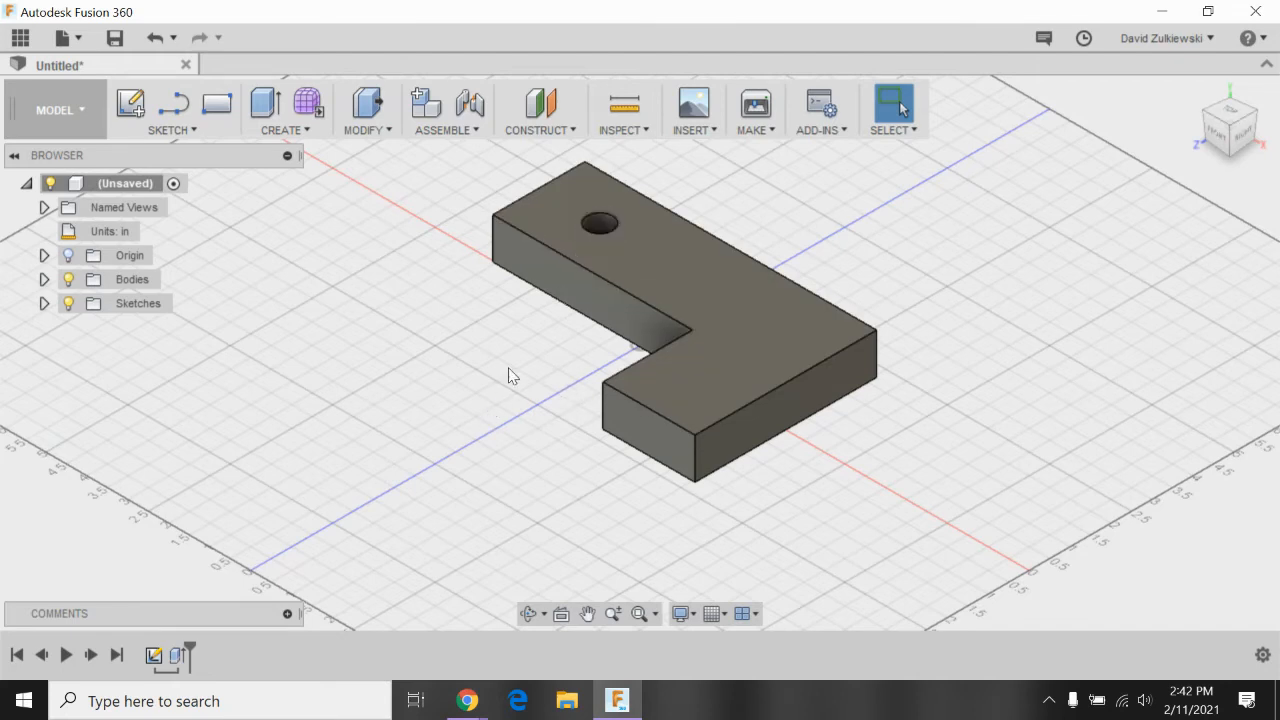
Start a new sketch on the top face of the L-shaped body.
mouse_move(1216, 133)
mouse_down()
mouse_move(1216, 178)
mouse_move(1222, 148)
mouse_up()
click(1197, 93)
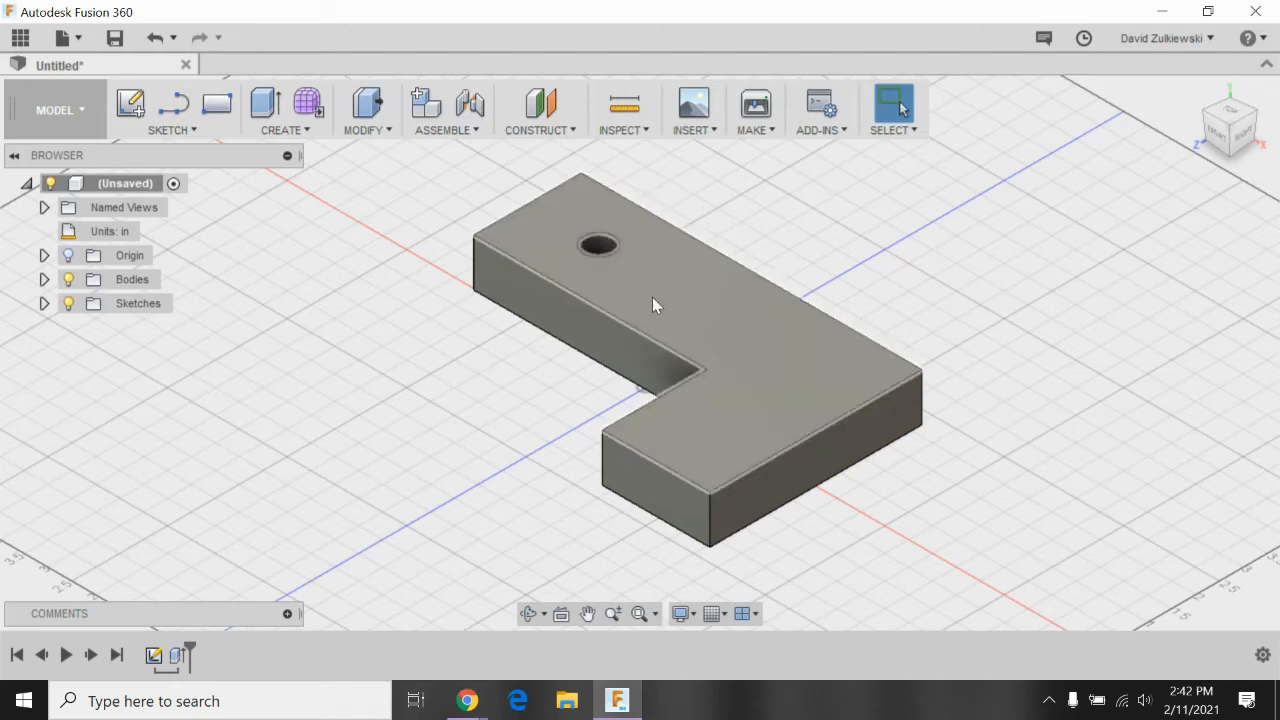
click(130, 106)
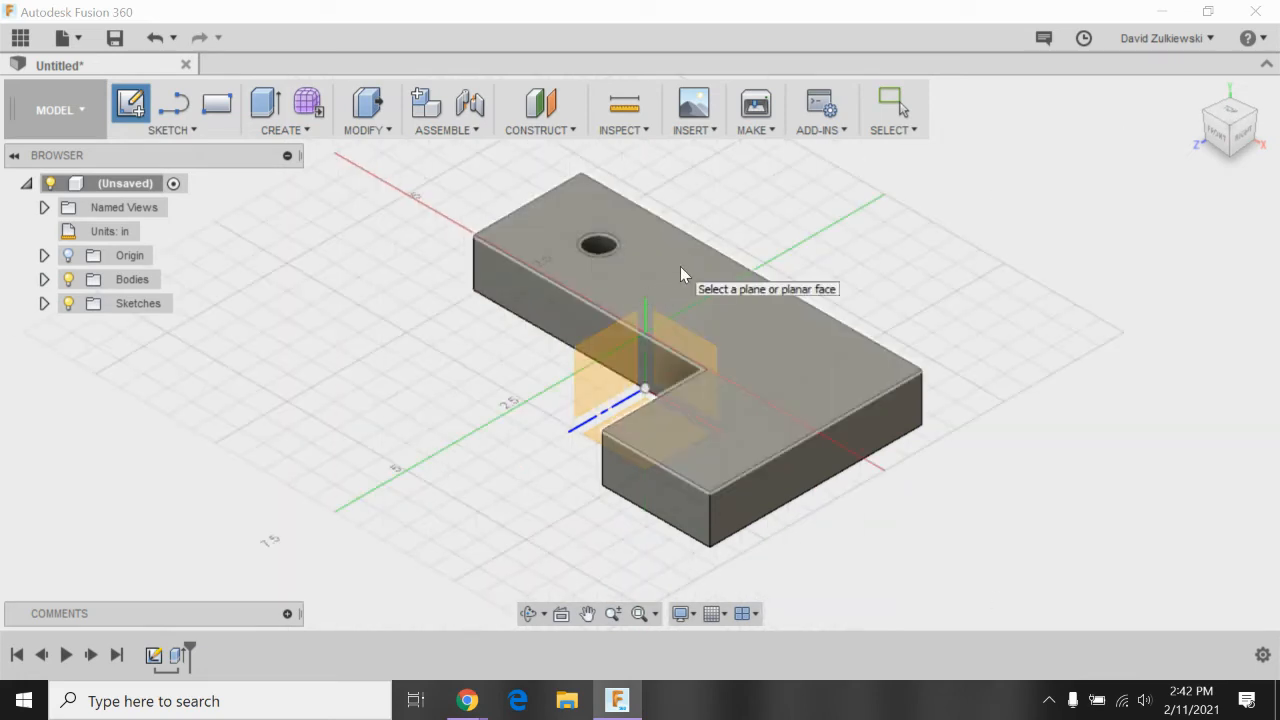
click(755, 336)
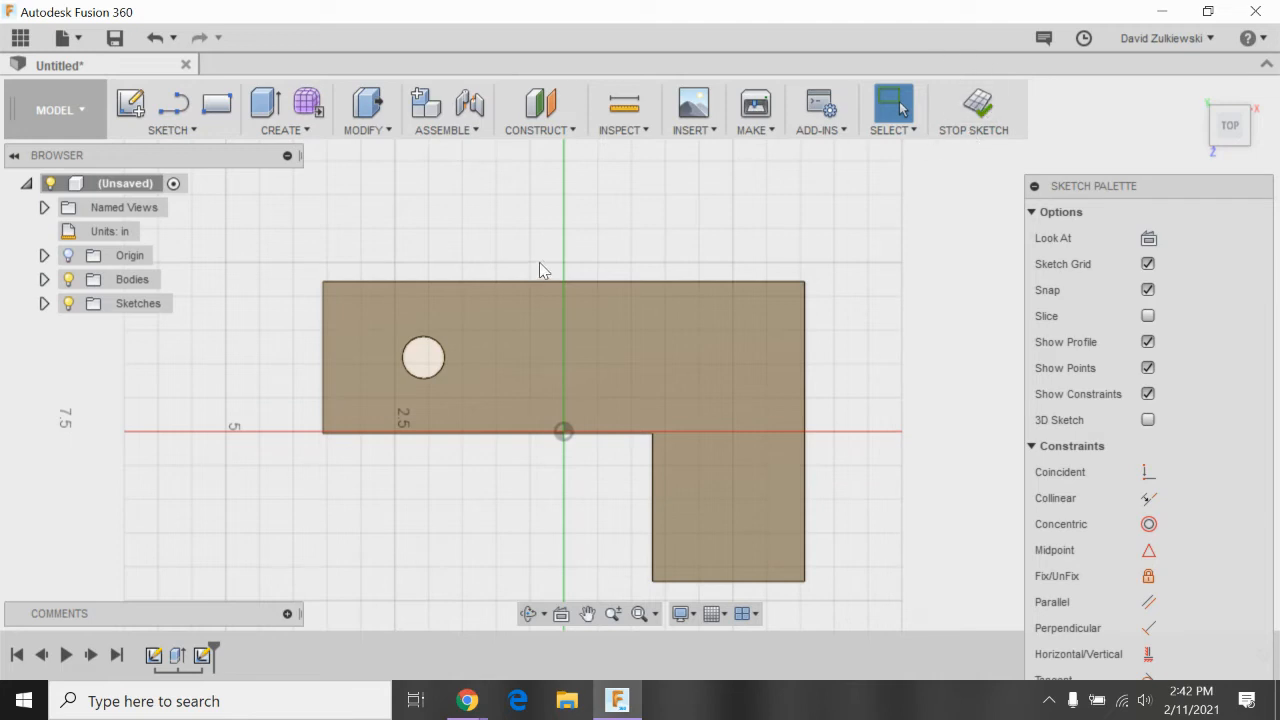
Draw a 0.625 in center diameter circle on the top face above the inner corner, and move its diameter label outside the body.
click(165, 130)
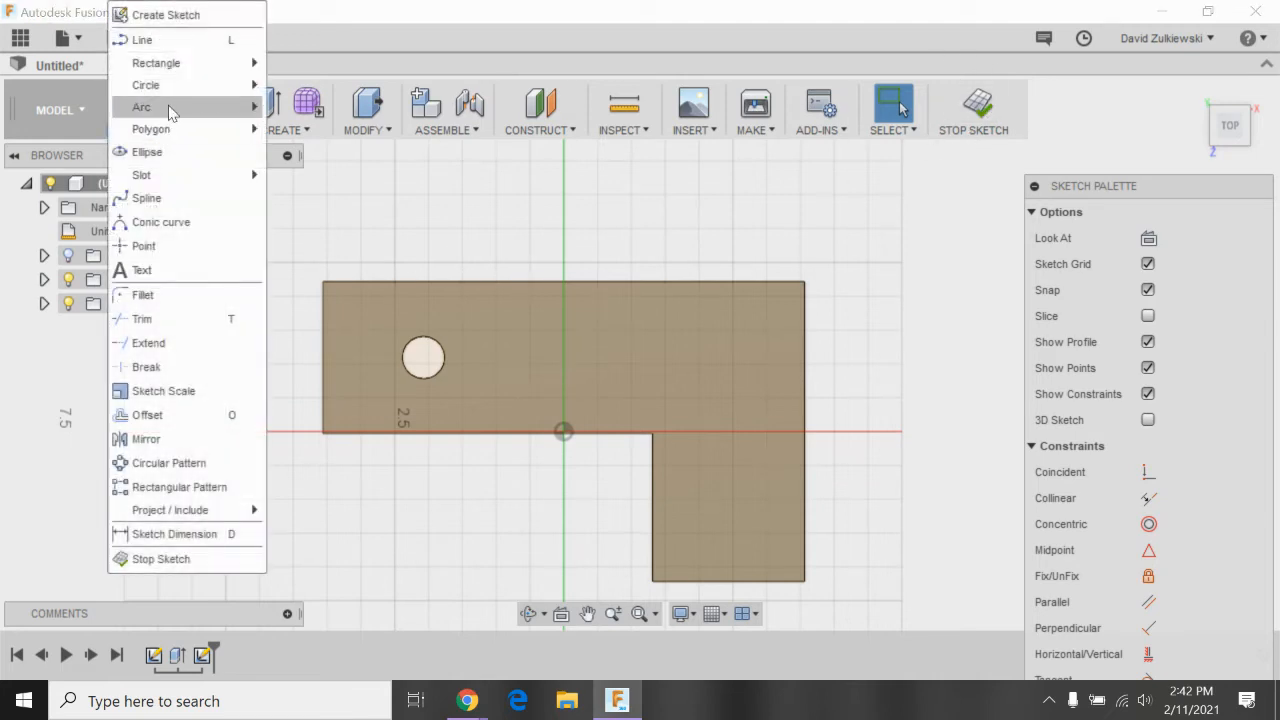
mouse_move(176, 89)
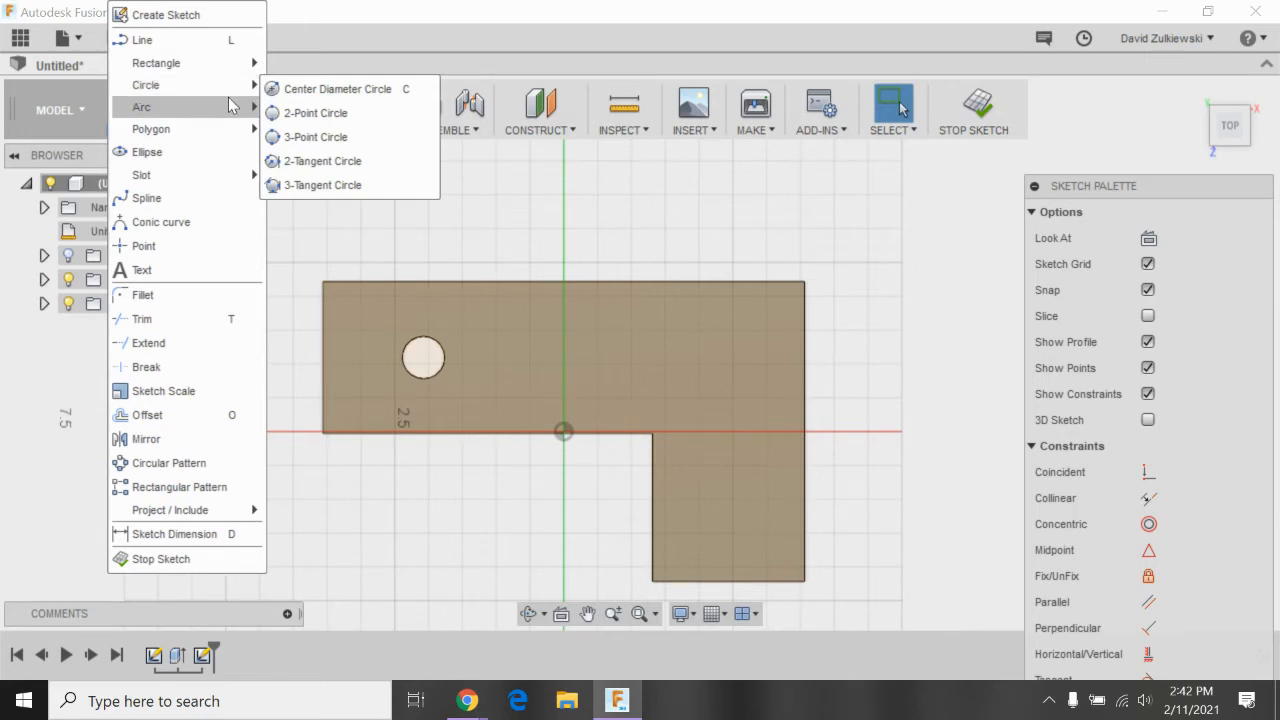
click(300, 90)
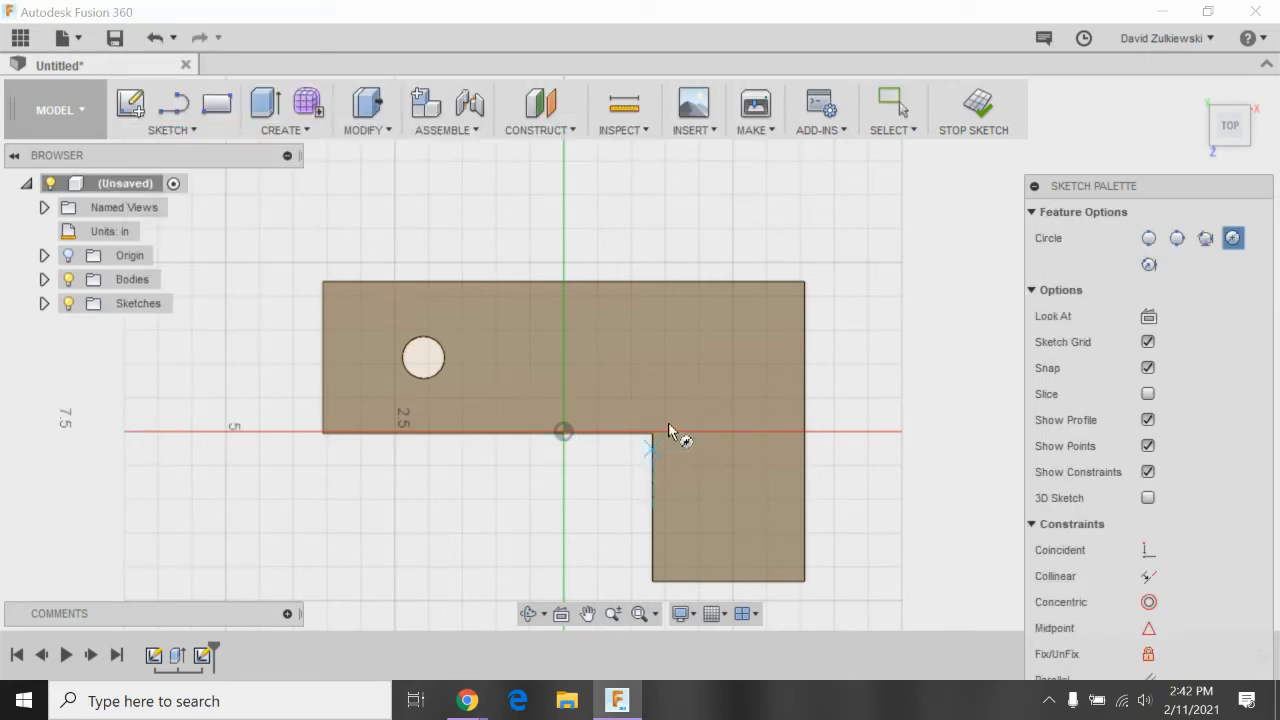
click(665, 363)
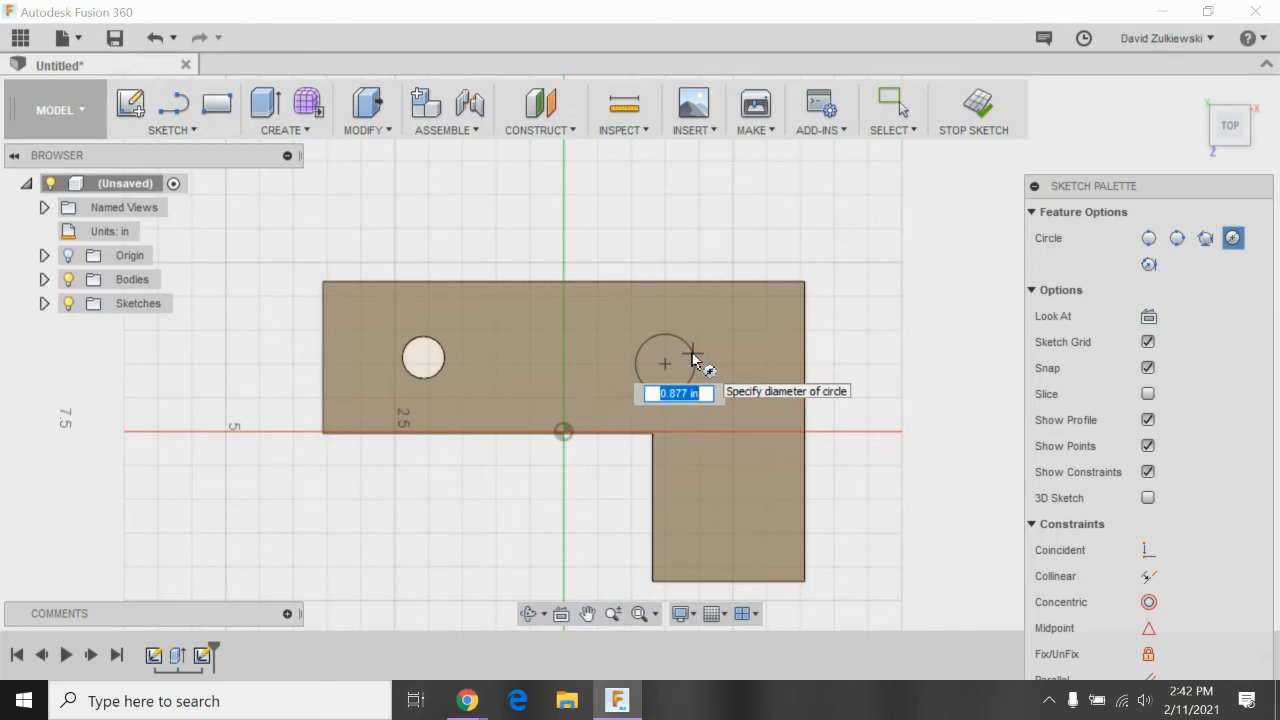
key(BackSpace)
text(.625)
key(Tab)
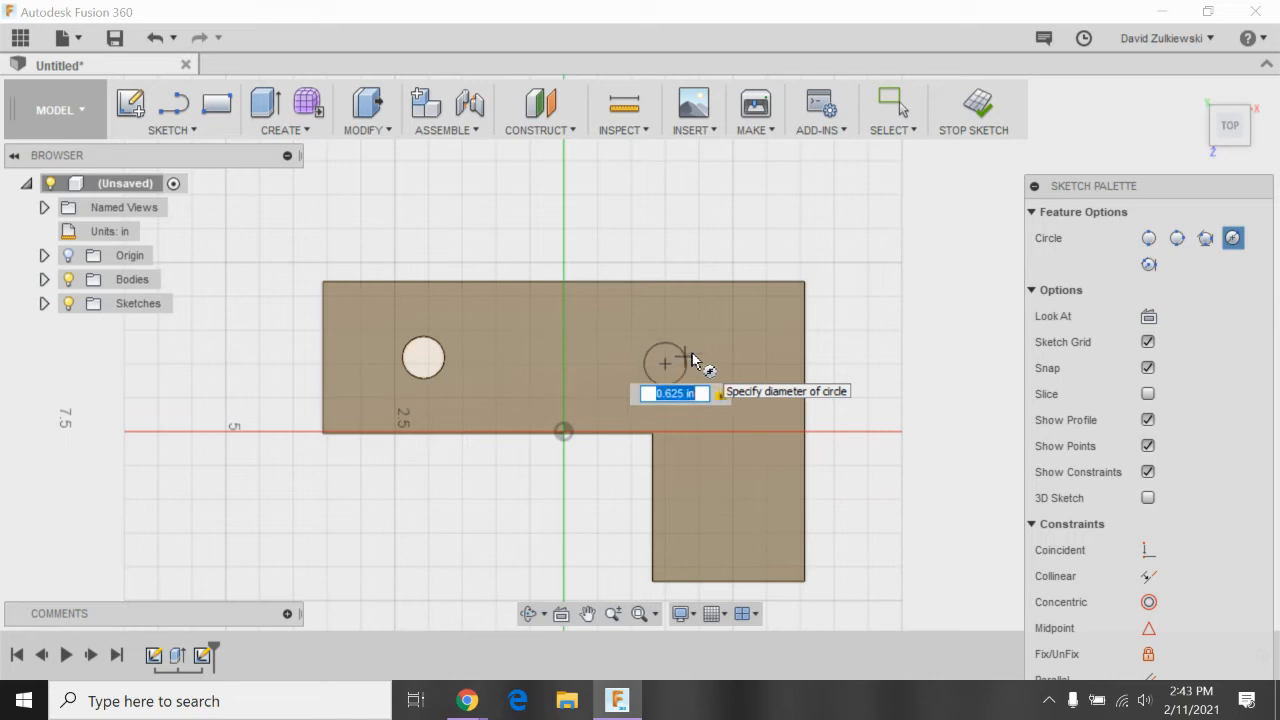
key(Return)
key(Escape)
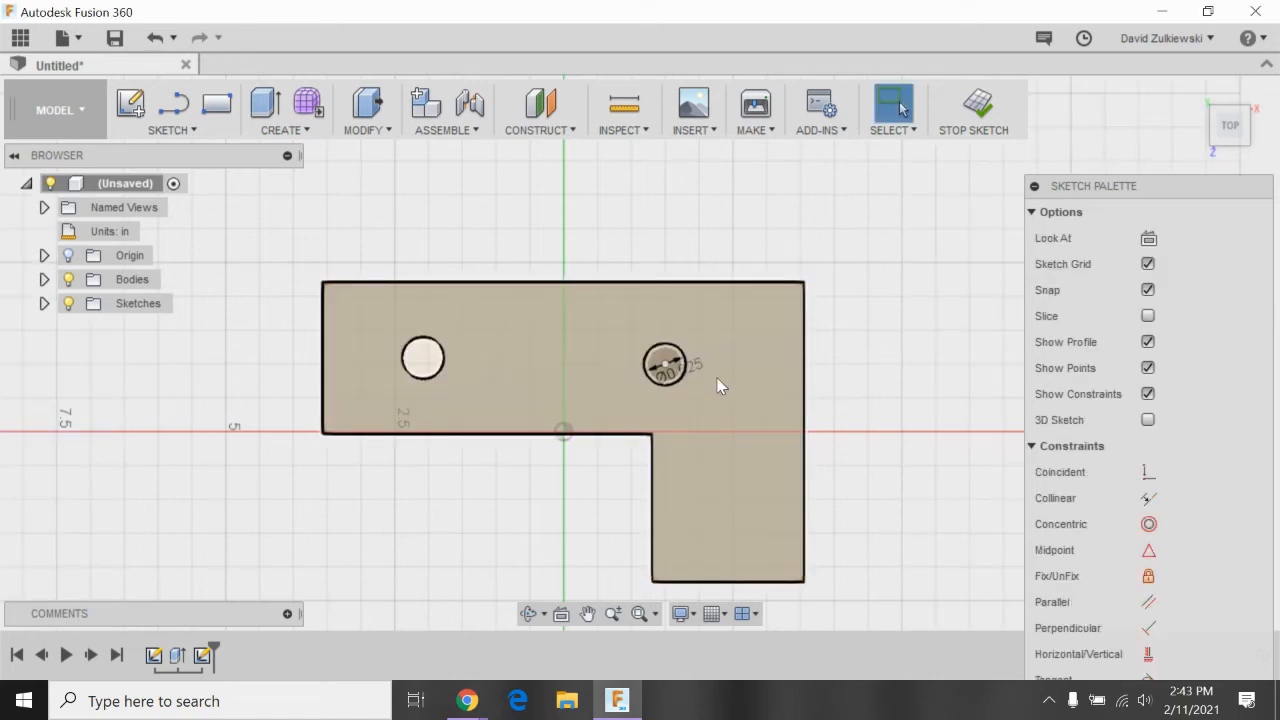
click(694, 360)
drag(696, 362, 905, 200)
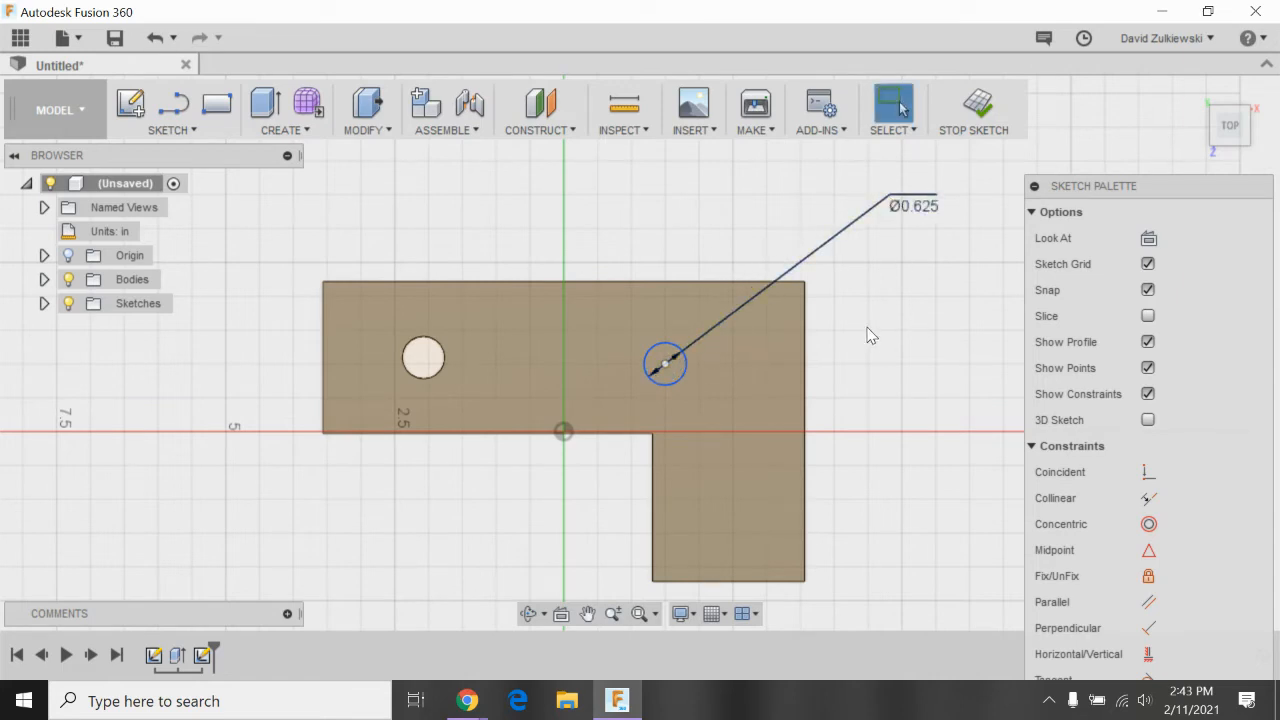
click(732, 268)
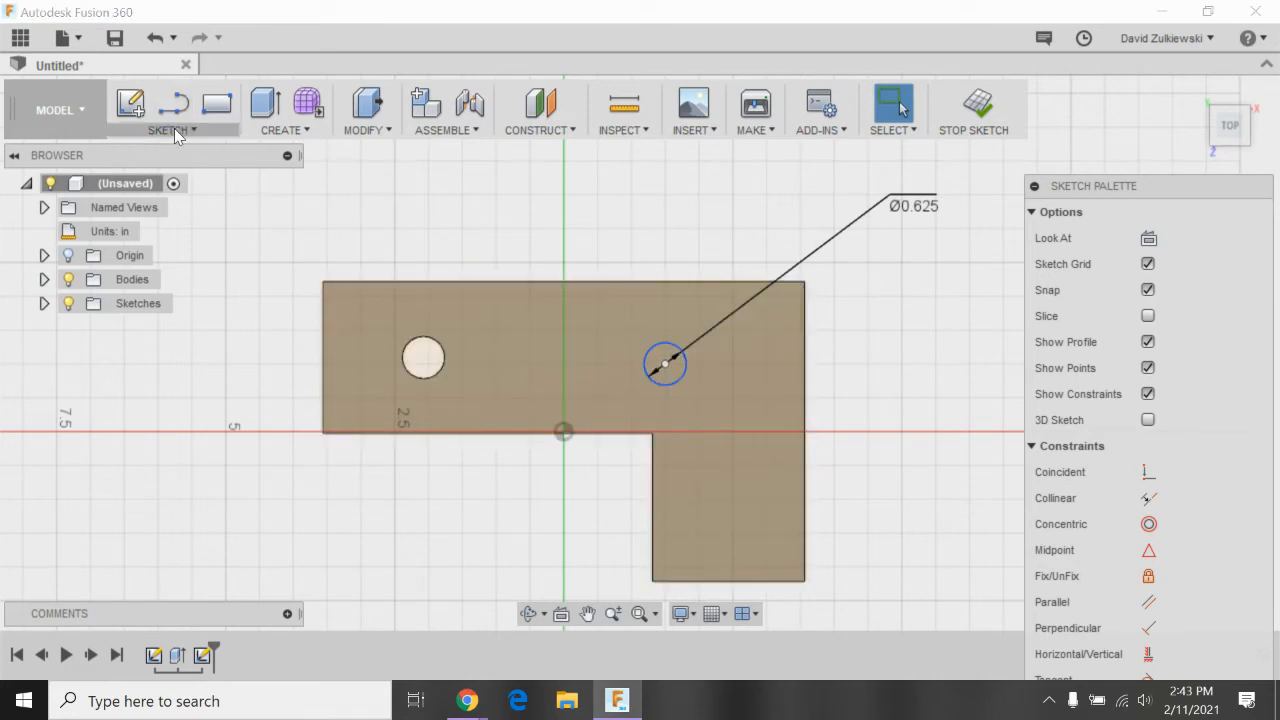
Dimension the new circle's center 1.125 in from the top face's long outer edge.
click(174, 129)
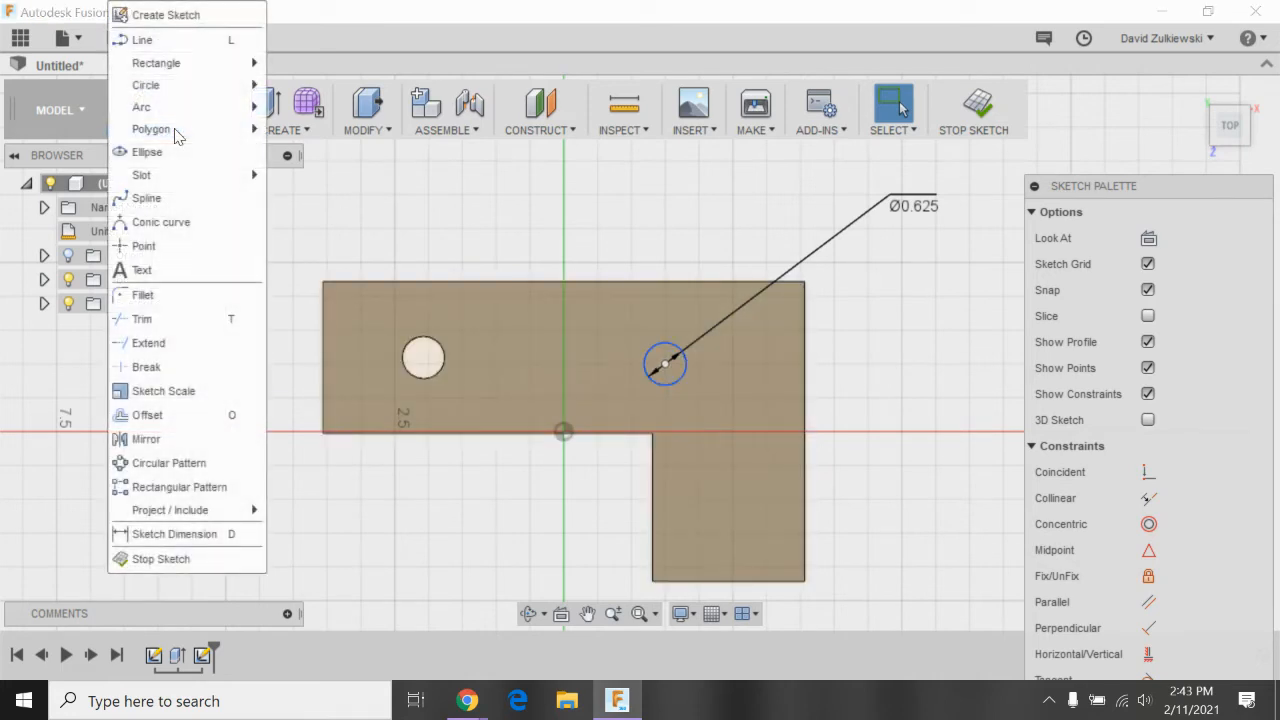
click(205, 534)
click(677, 283)
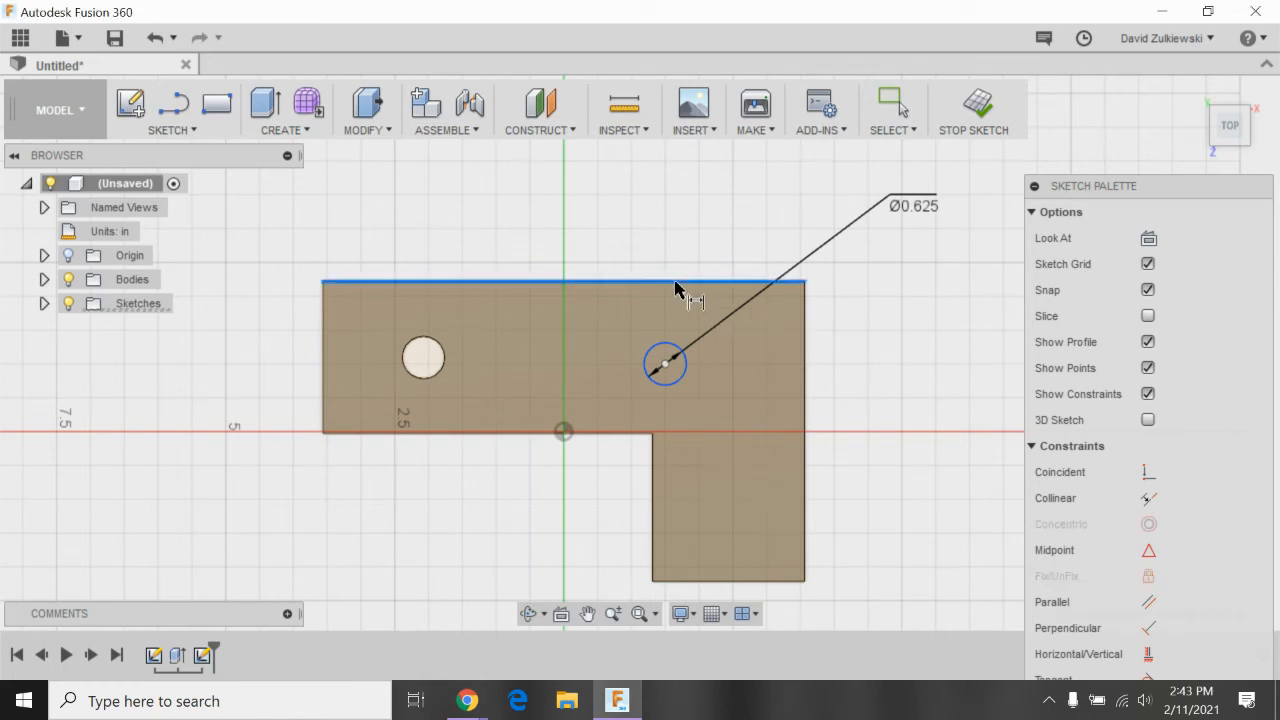
click(667, 365)
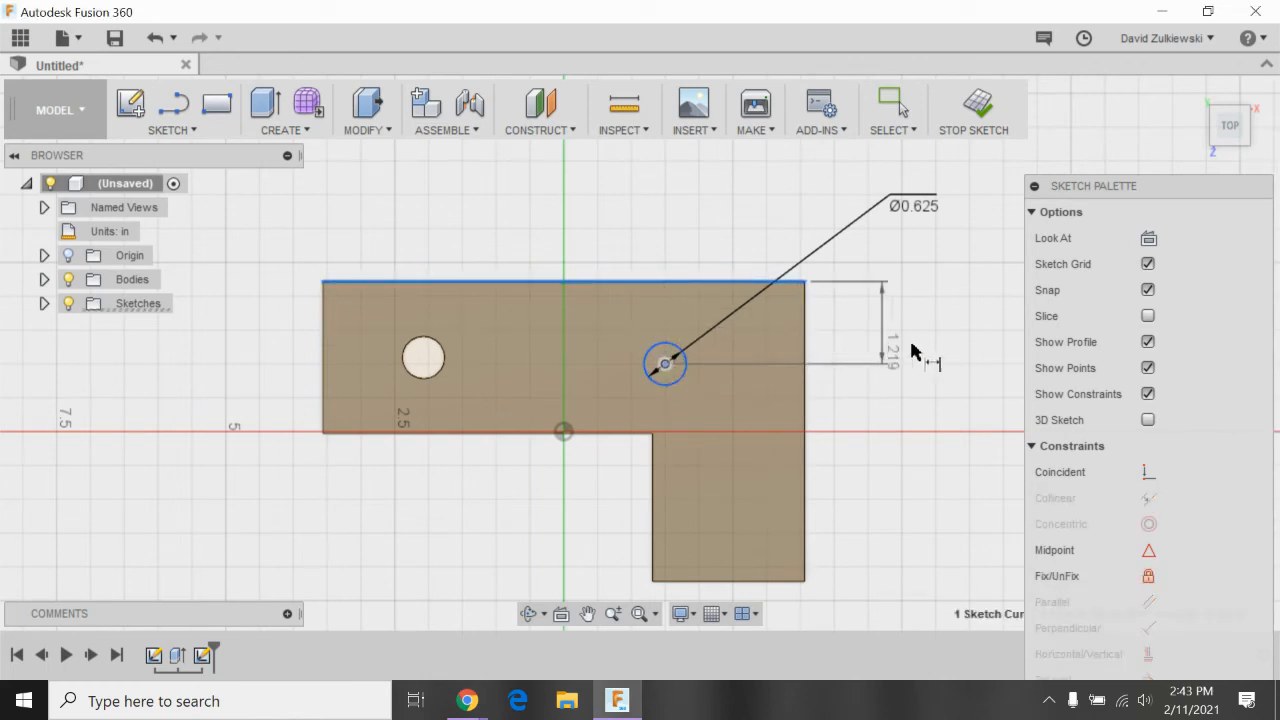
click(915, 352)
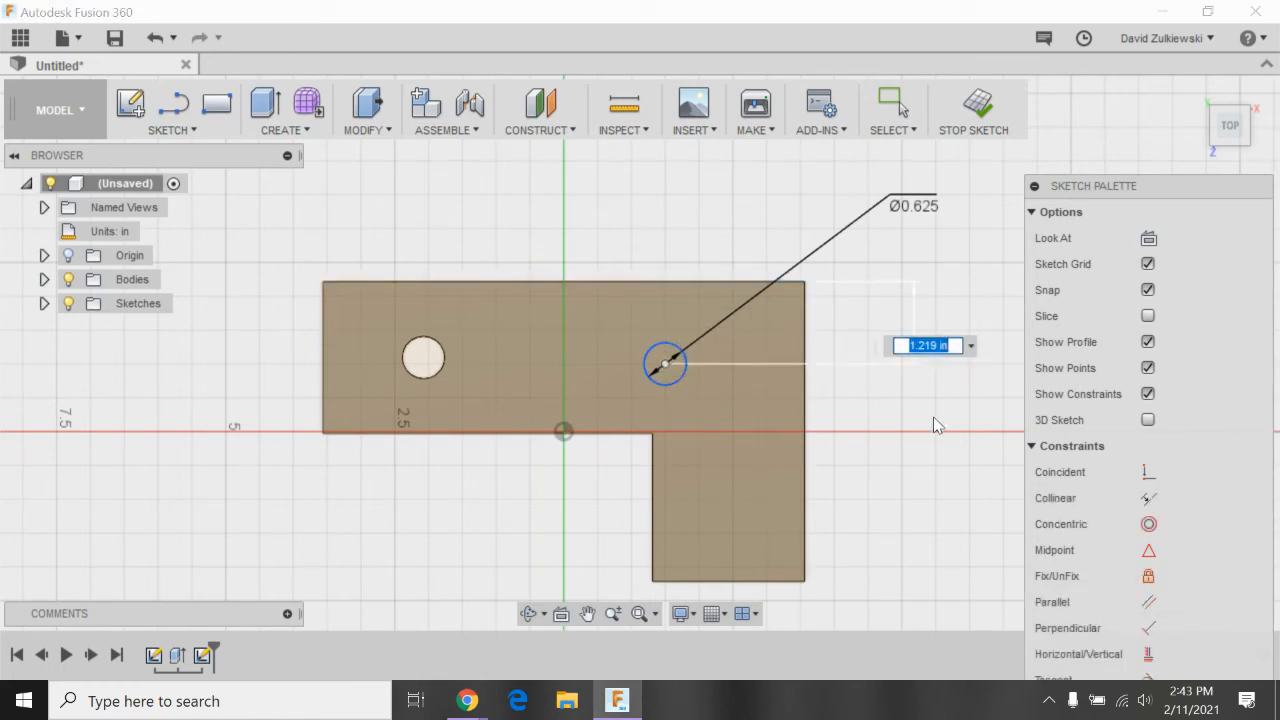
text(1.125)
key(Return)
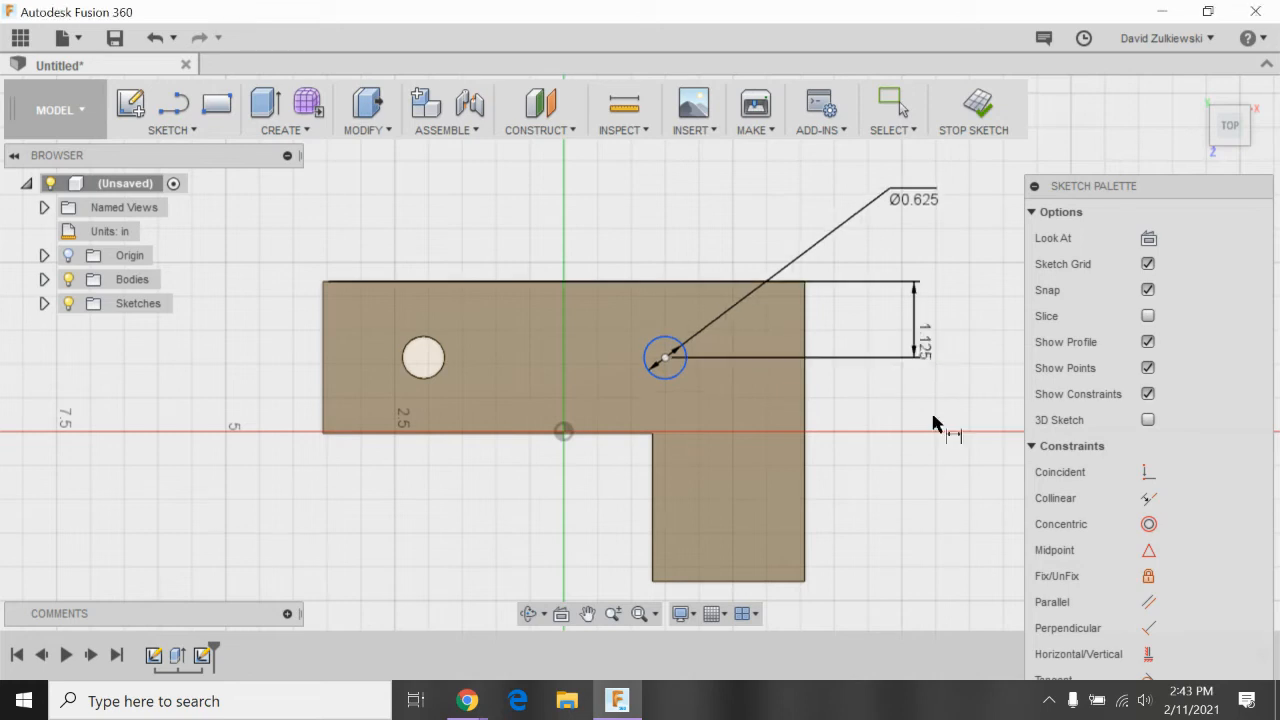
Dimension the circle's center 2.437 in from the profile's right edge and finish the sketch.
click(804, 334)
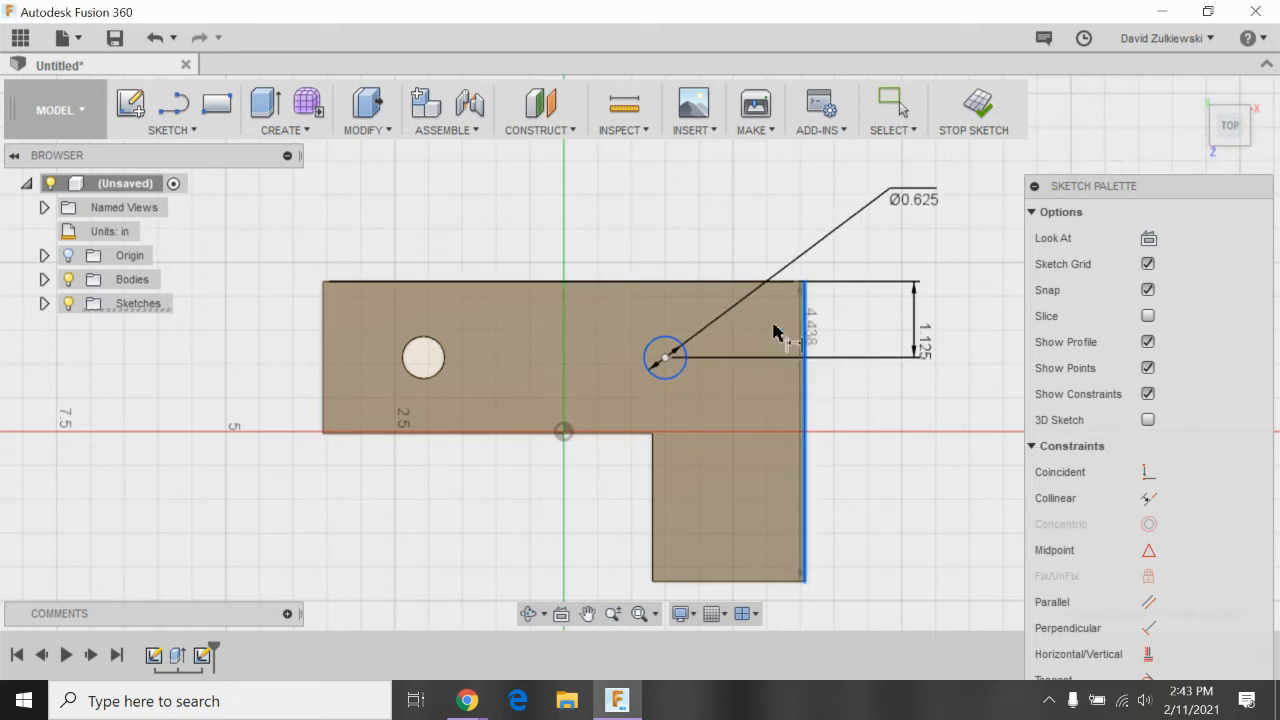
click(664, 359)
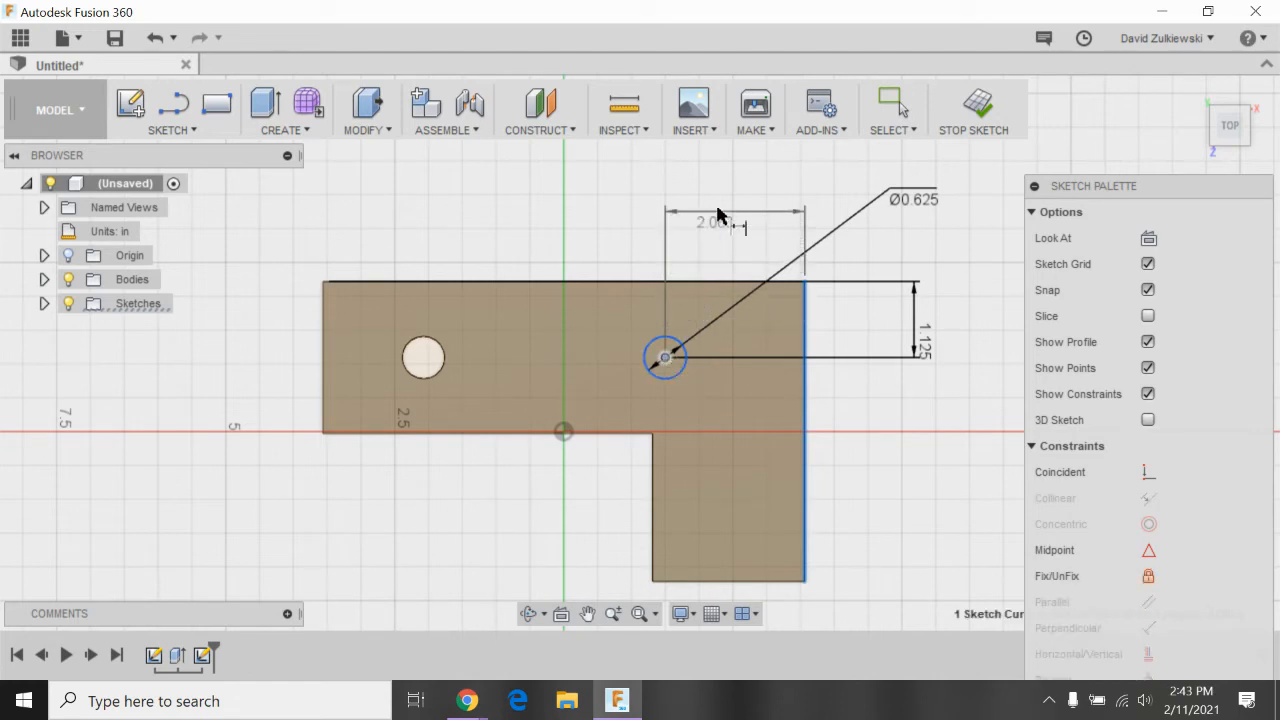
click(728, 207)
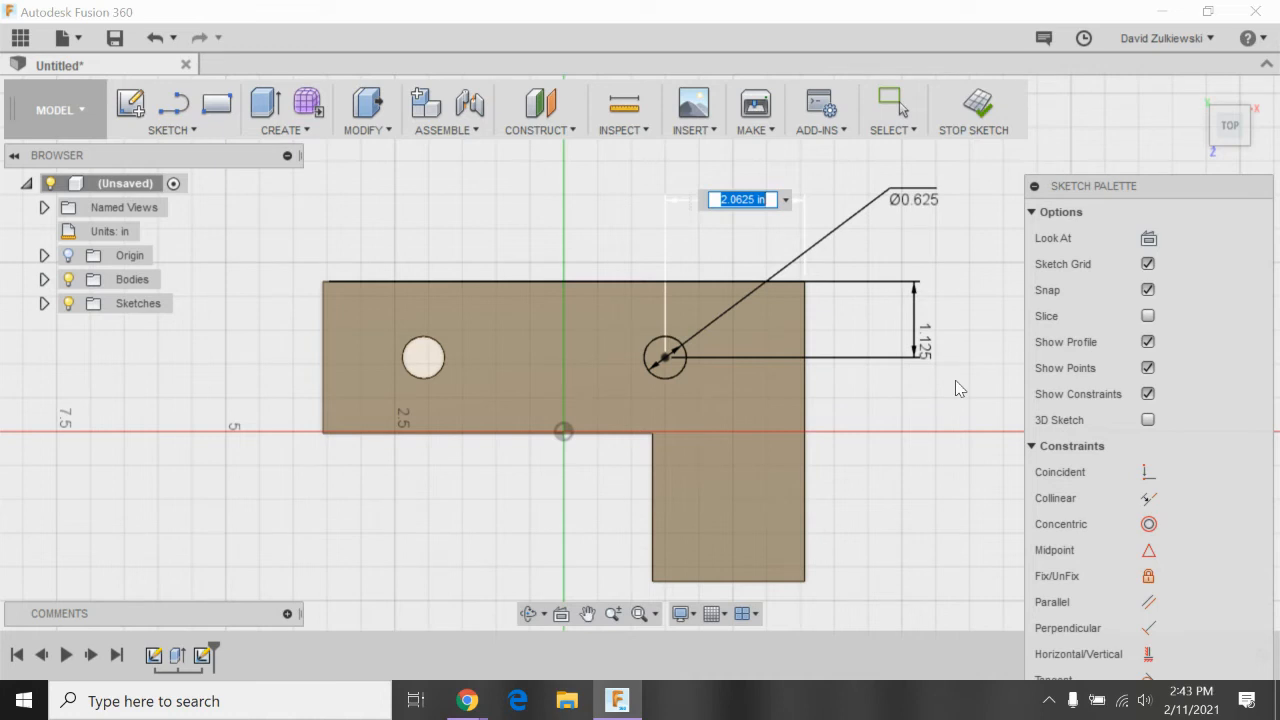
text(2.437)
key(Return)
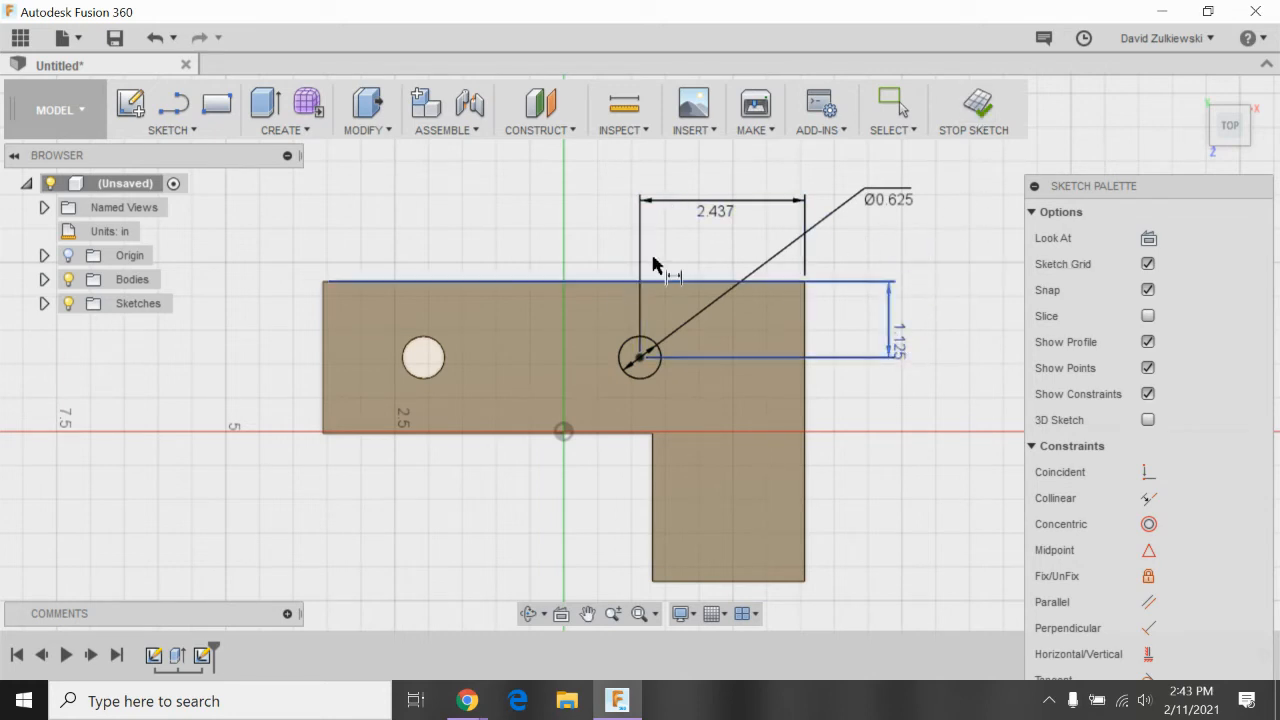
click(979, 105)
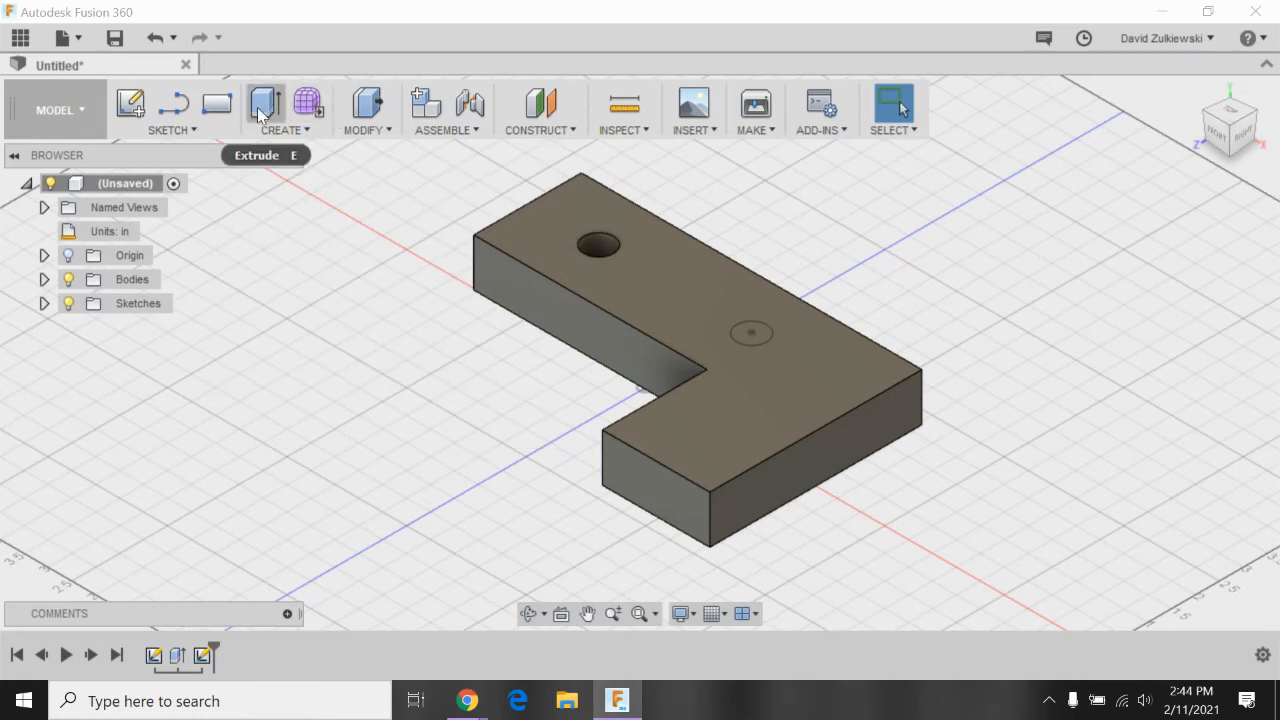
Extrude the new circle downward as a cut with its extent set to All.
click(262, 105)
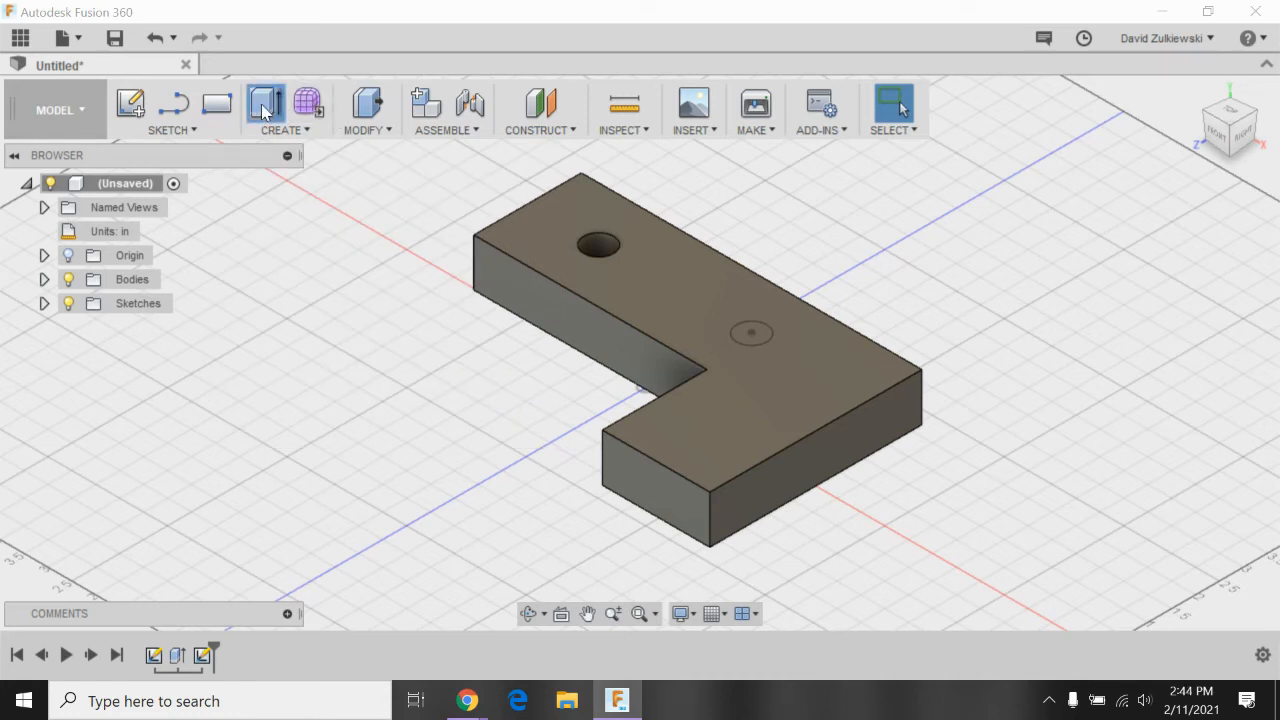
click(752, 334)
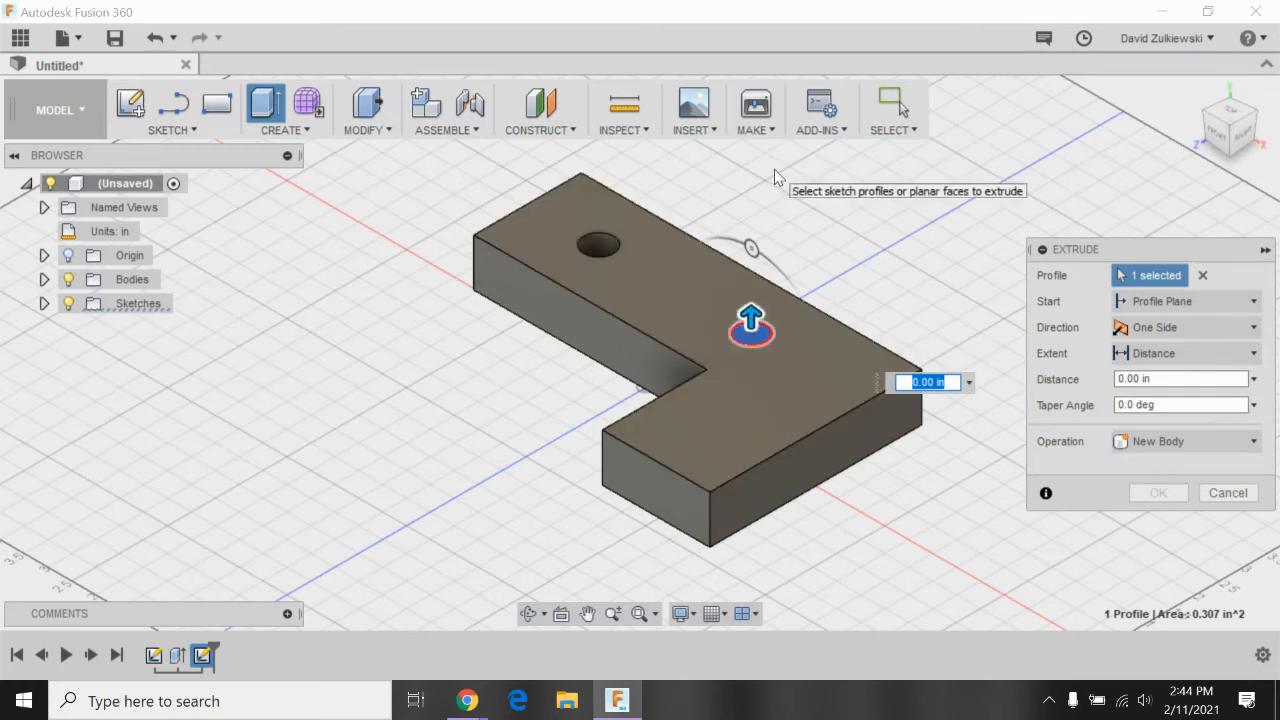
drag(749, 296, 828, 551)
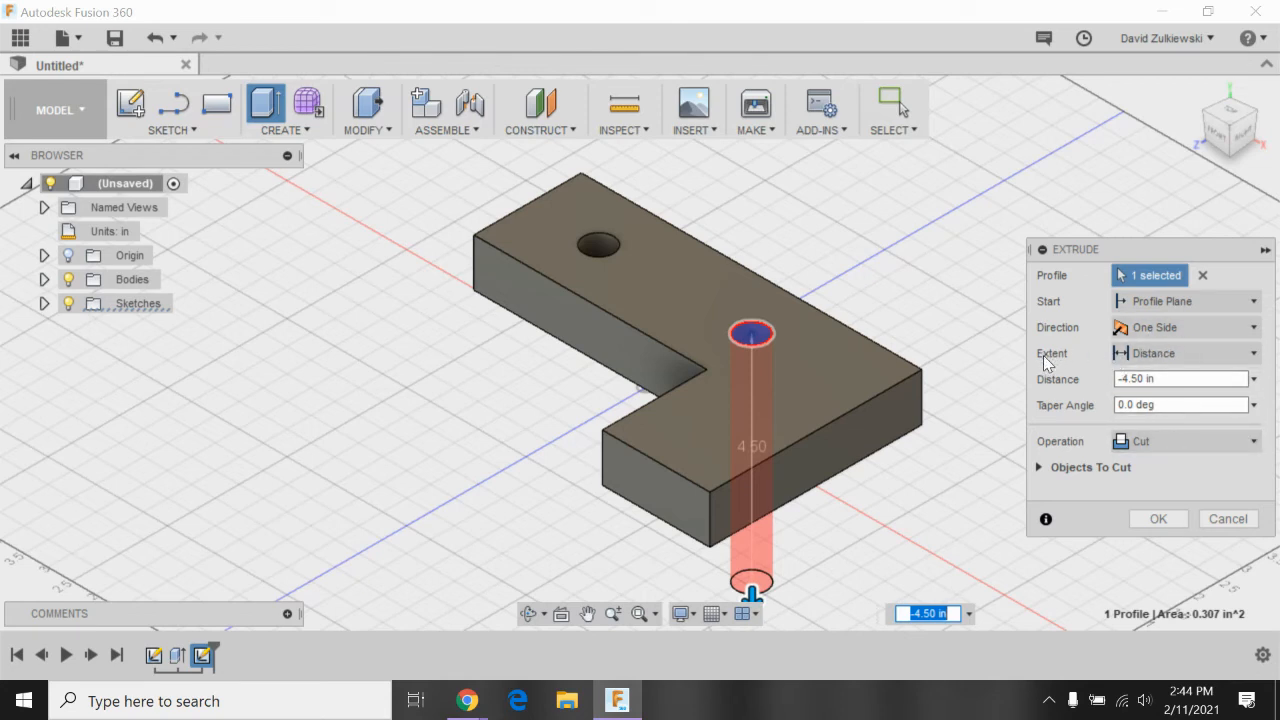
click(1162, 352)
click(1145, 424)
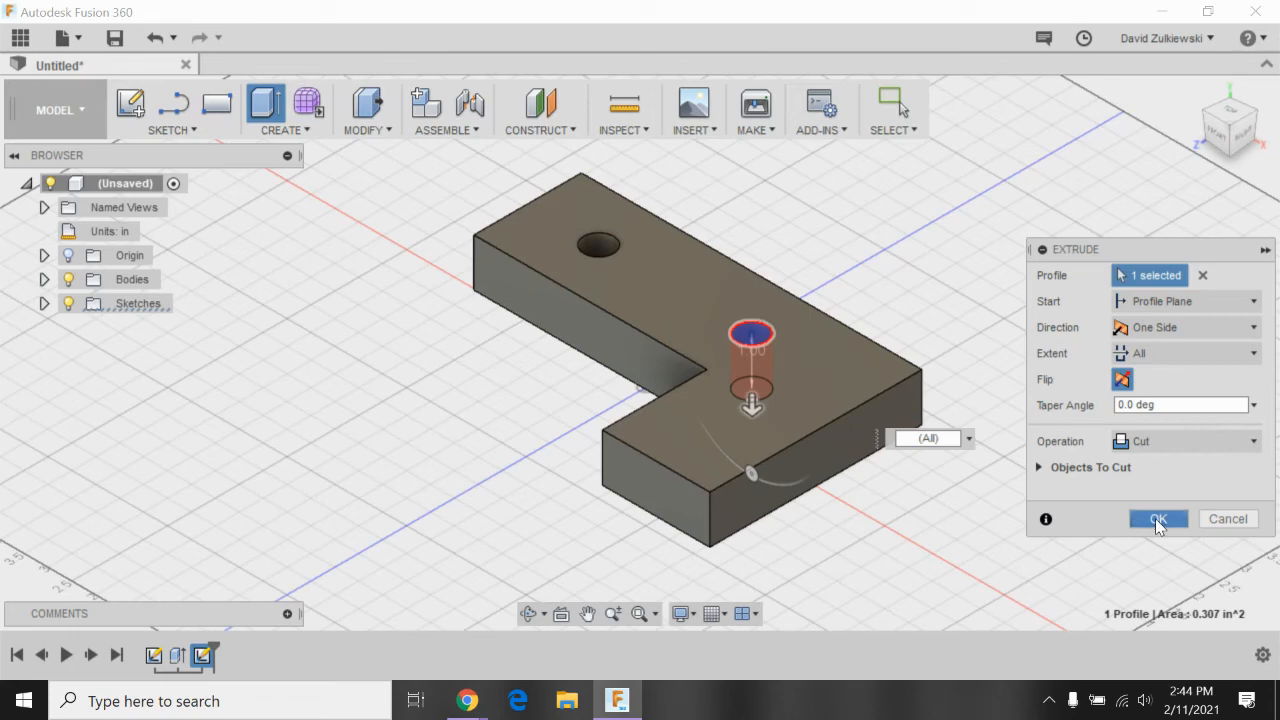
click(1157, 520)
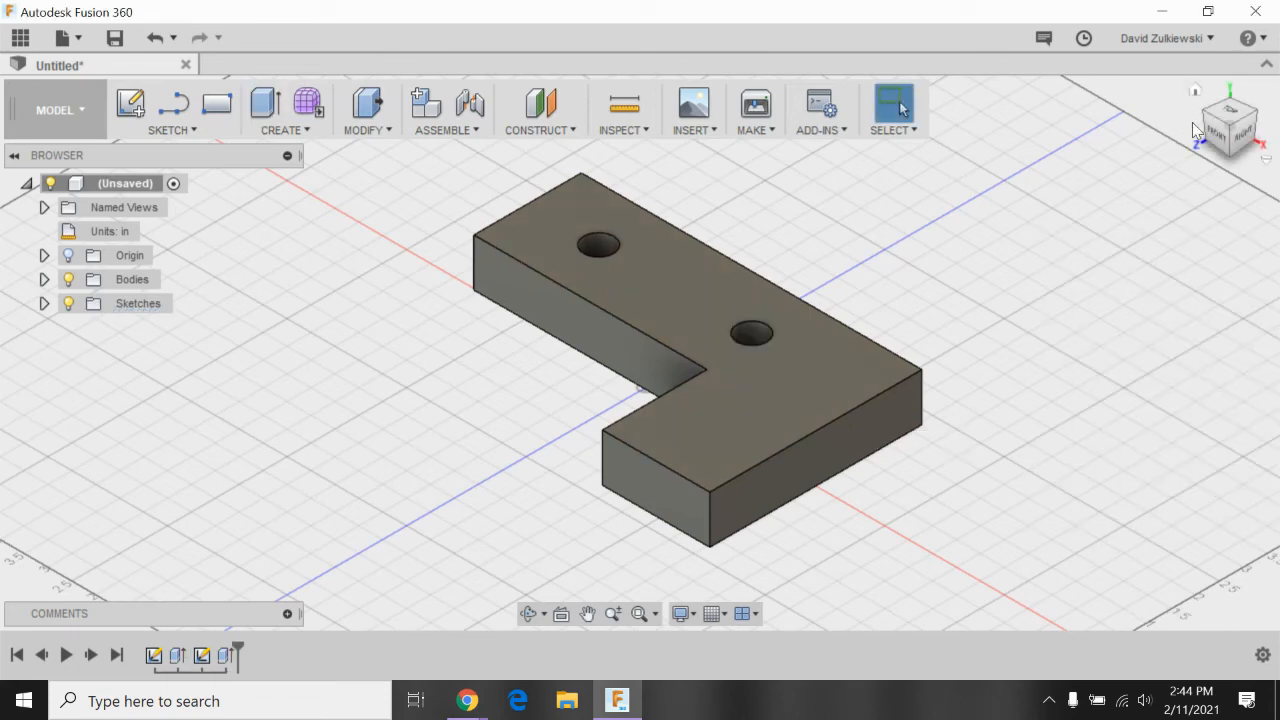
Place a simple hole on the top face of the short leg with extents All and a 0.625 in diameter.
mouse_move(1212, 142)
mouse_down()
mouse_move(1218, 132)
mouse_move(1206, 147)
mouse_move(1204, 135)
mouse_up()
click(1195, 93)
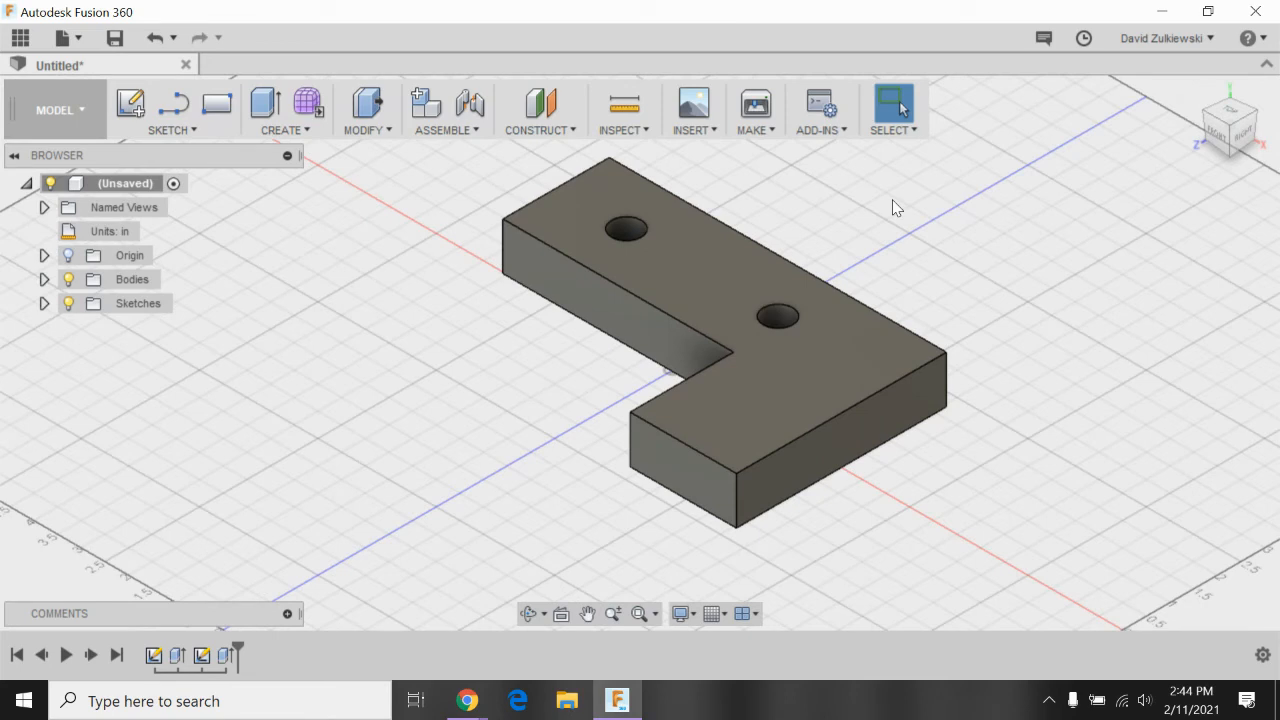
click(289, 131)
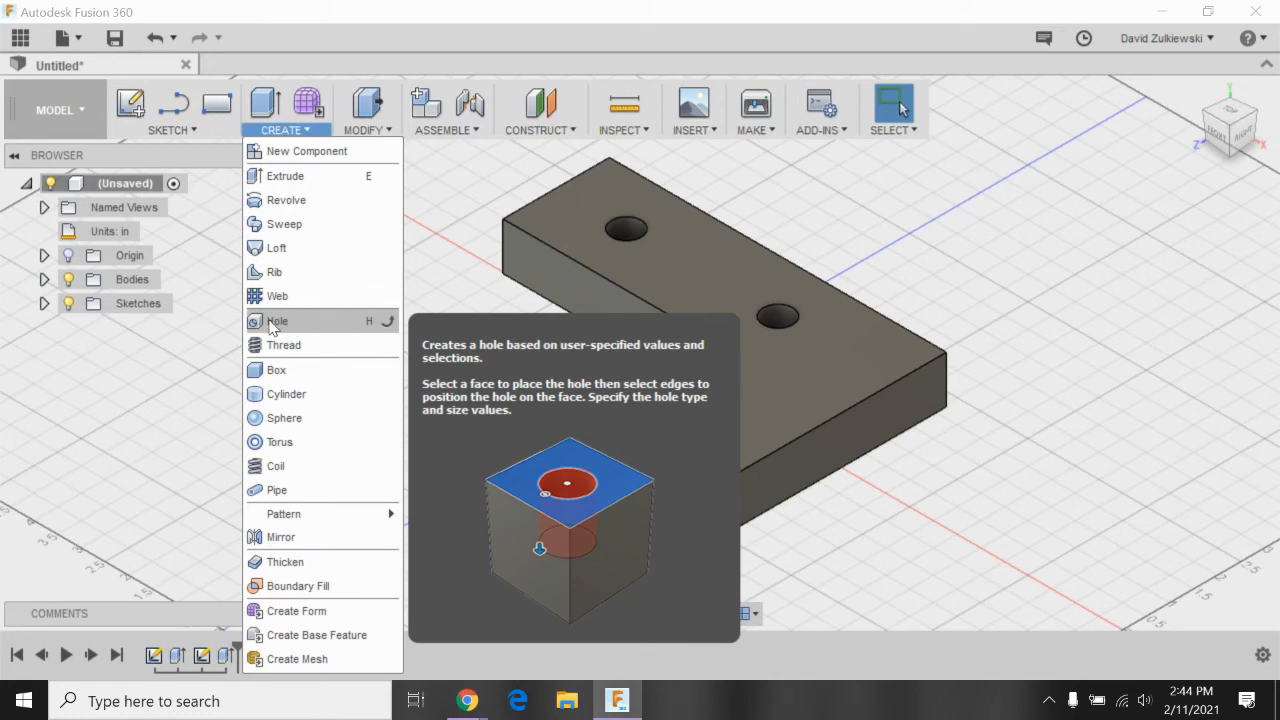
click(272, 322)
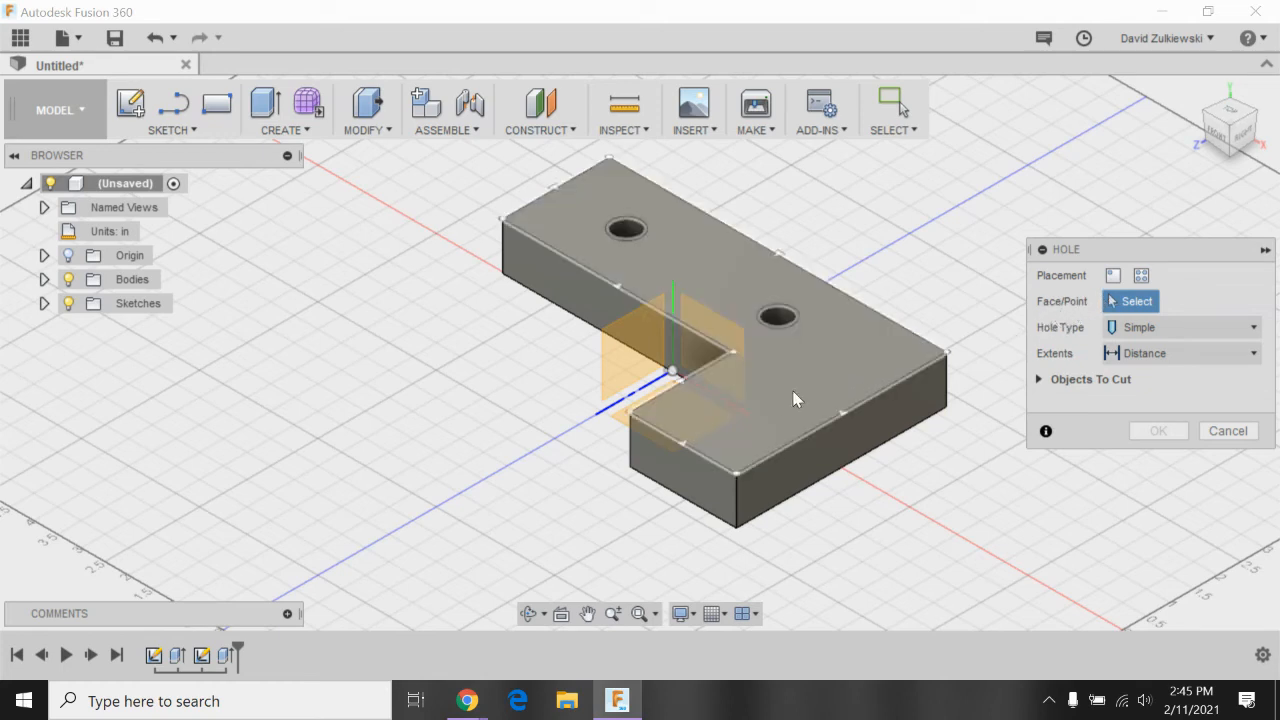
click(737, 430)
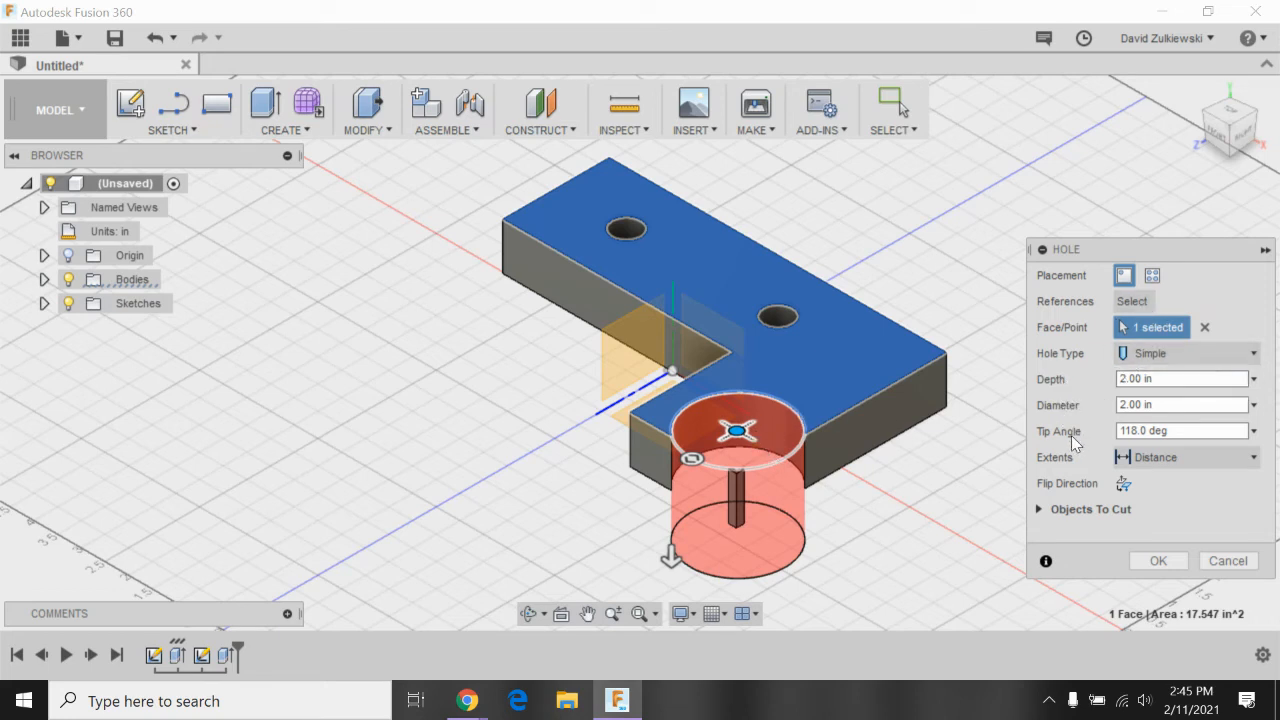
click(1168, 459)
click(1156, 531)
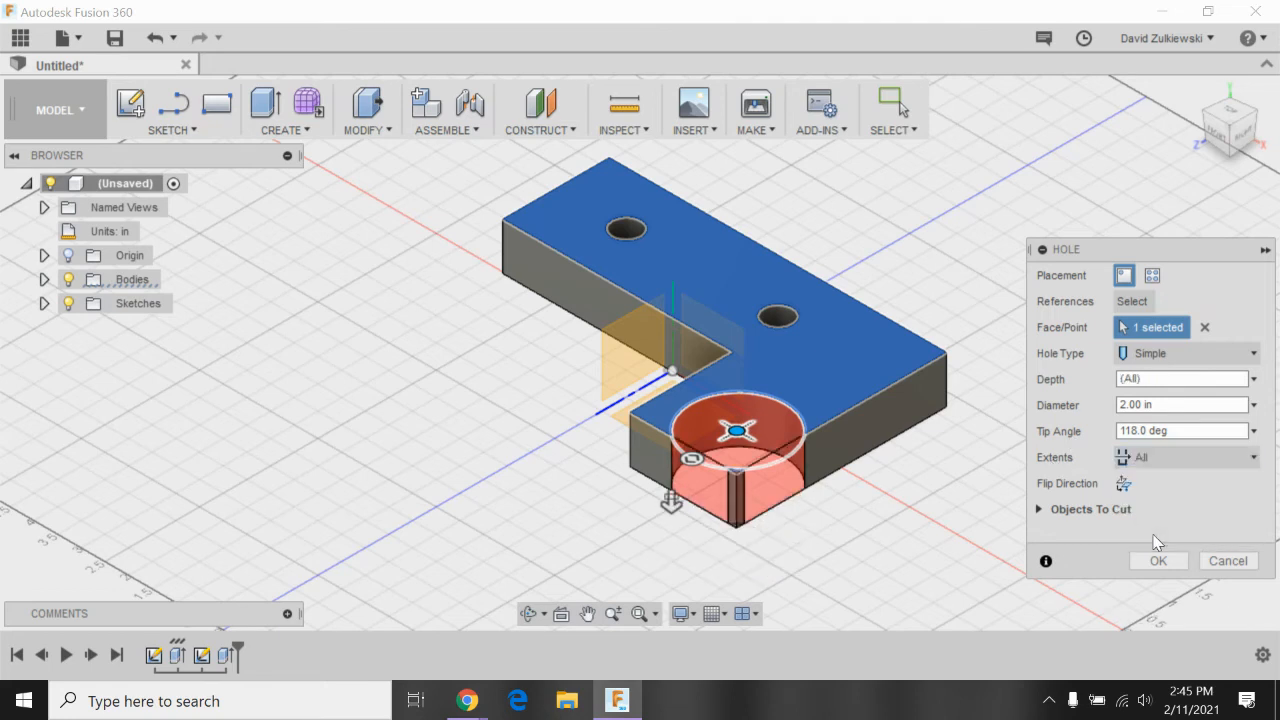
click(1170, 418)
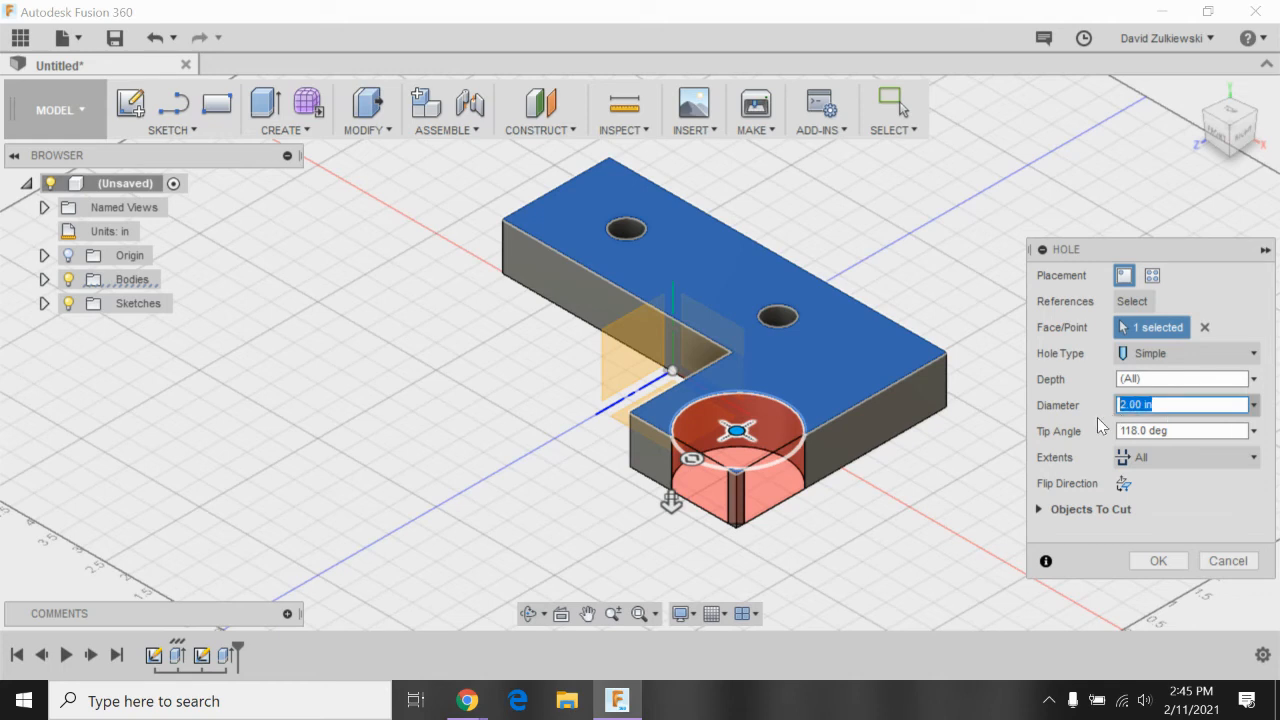
key(BackSpace)
text(.62)
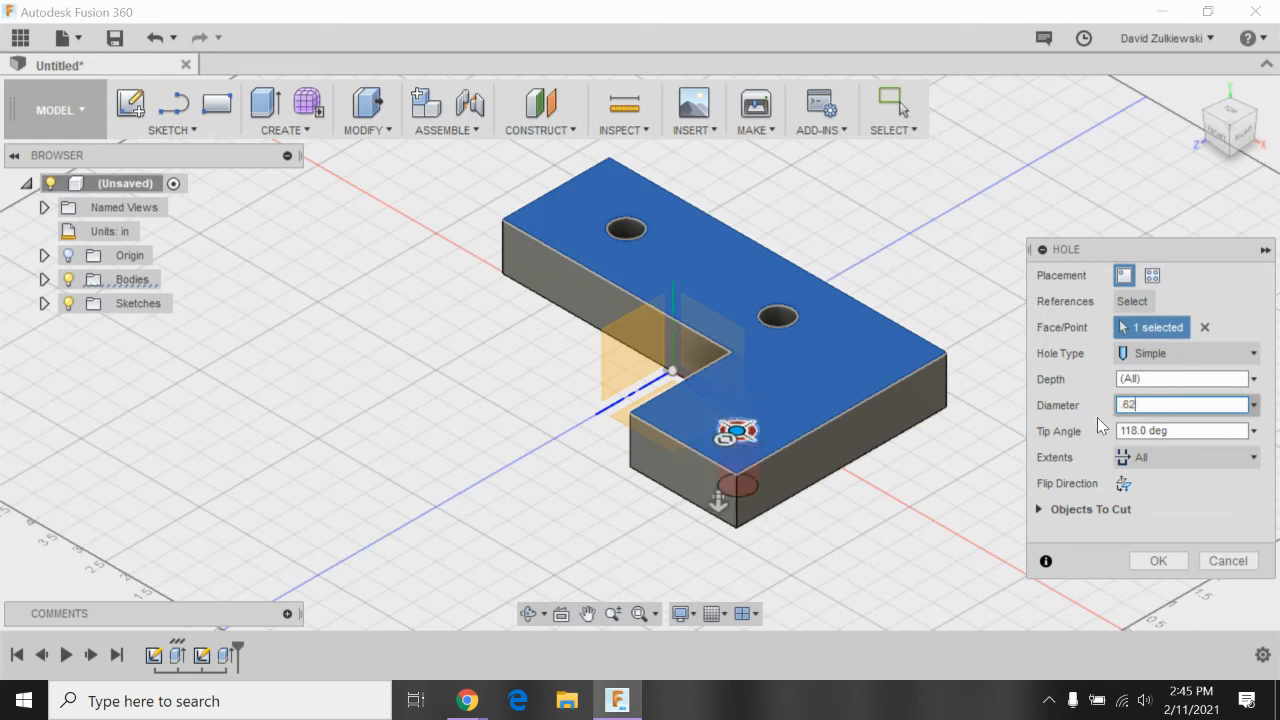
text(5)
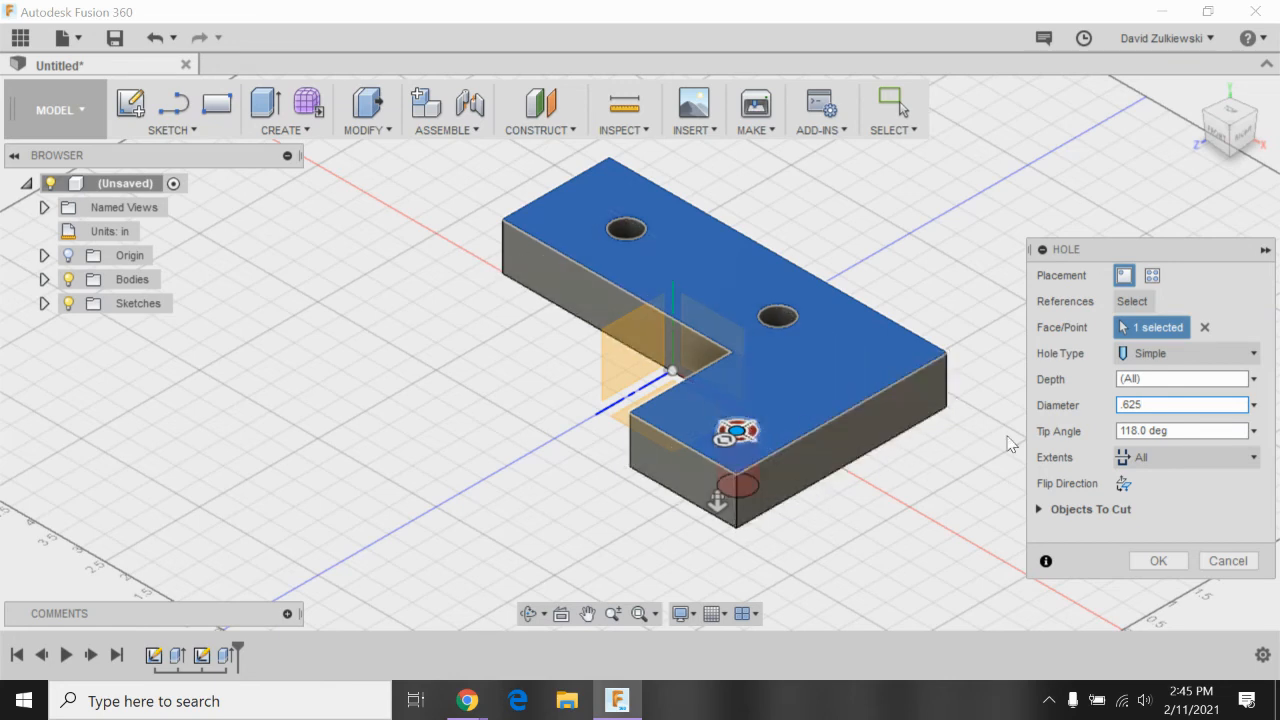
Reference the hole to the body's long outer edge at a distance of 1.125 + 2.313 in.
click(1132, 306)
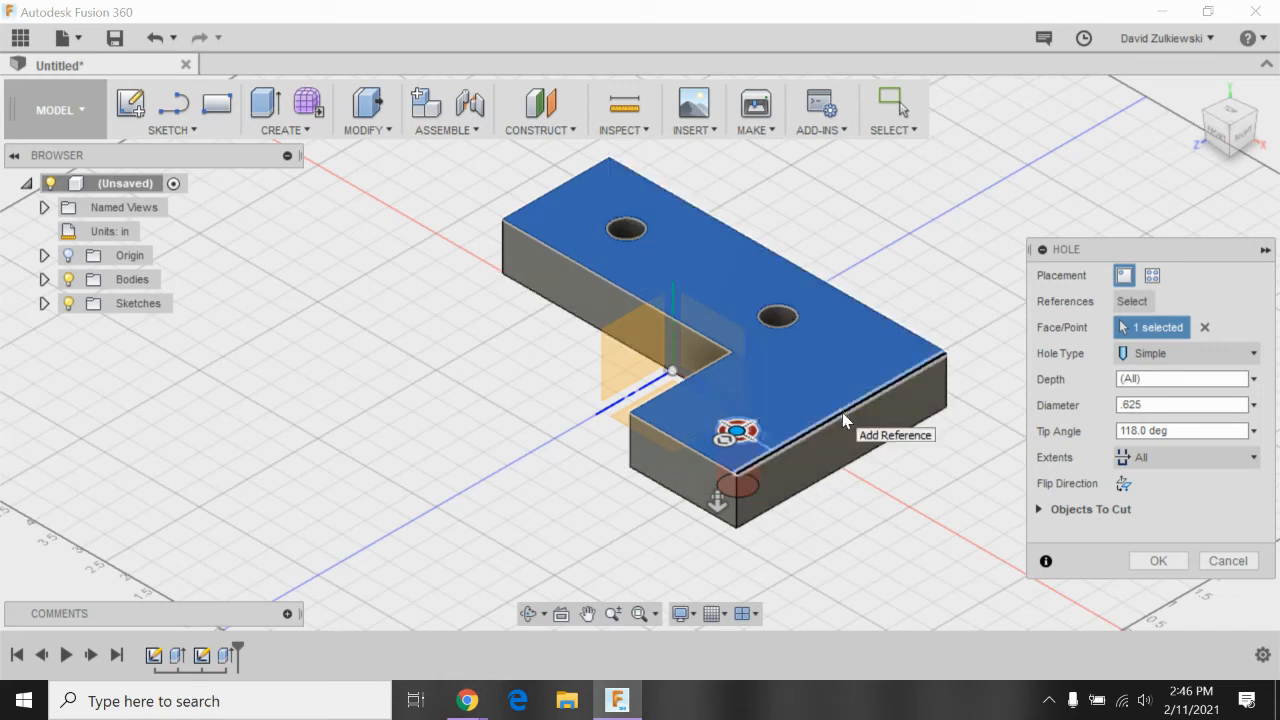
click(886, 326)
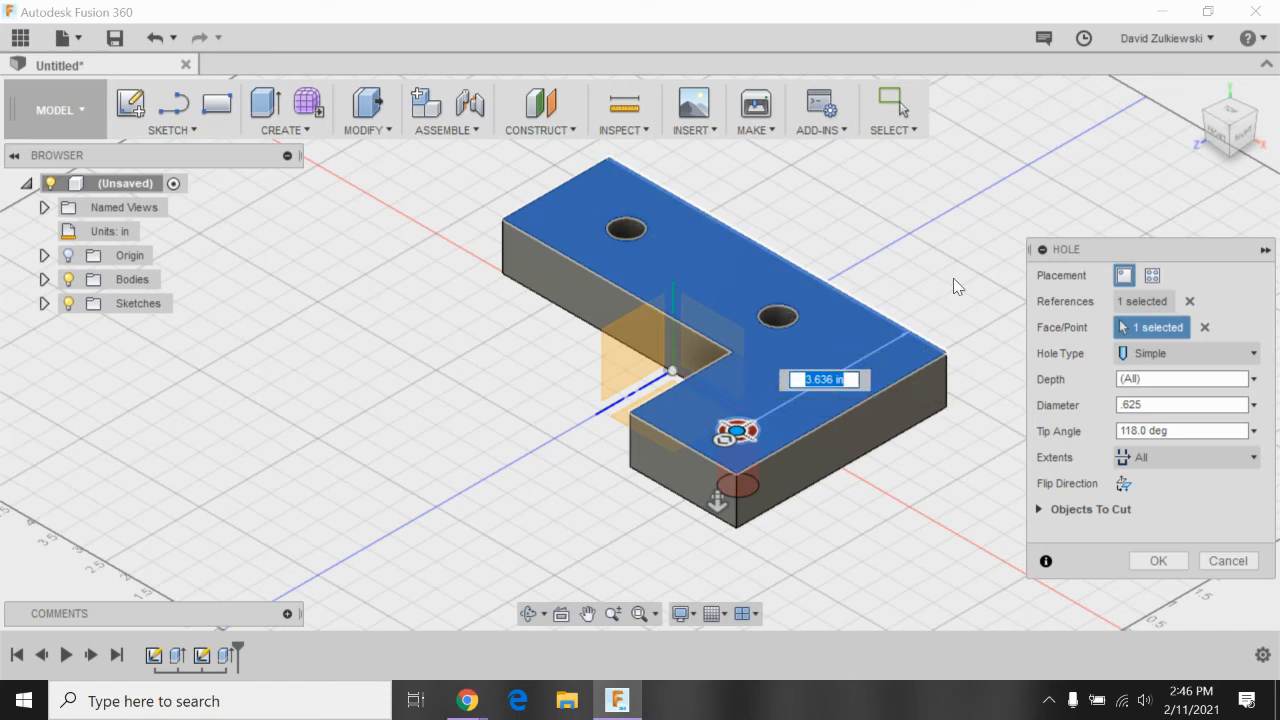
text(1.1)
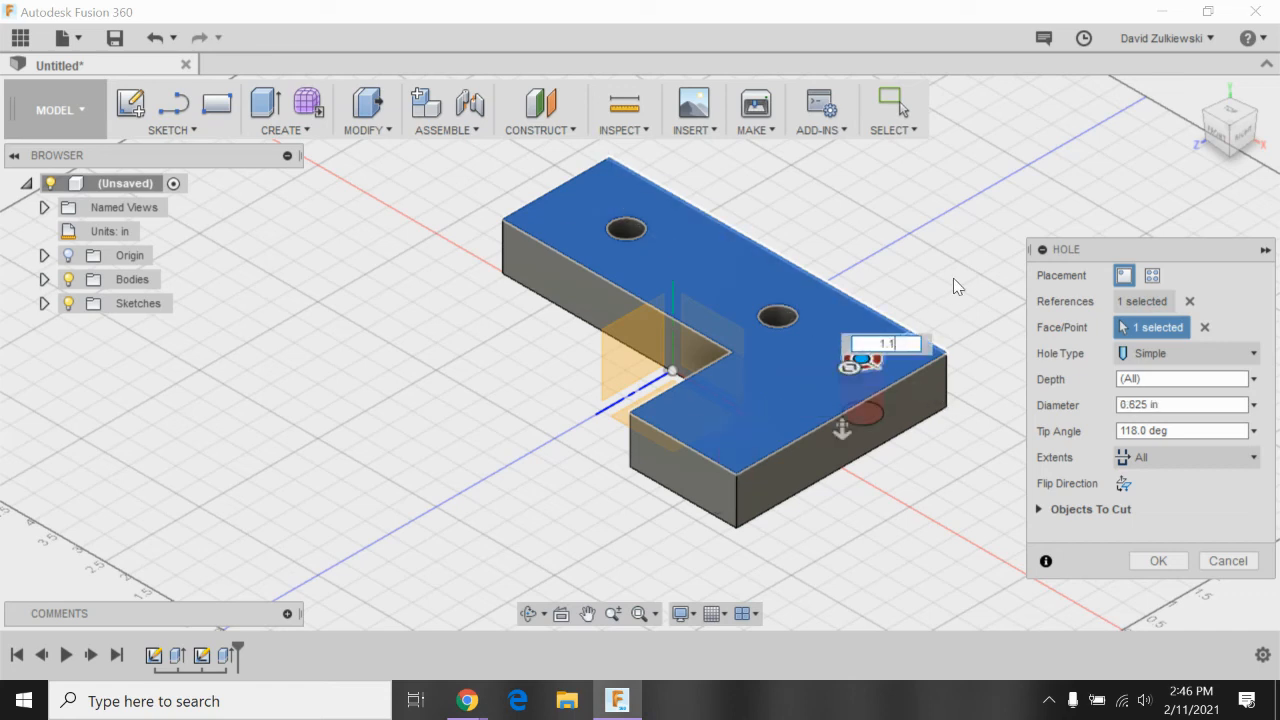
text(25)
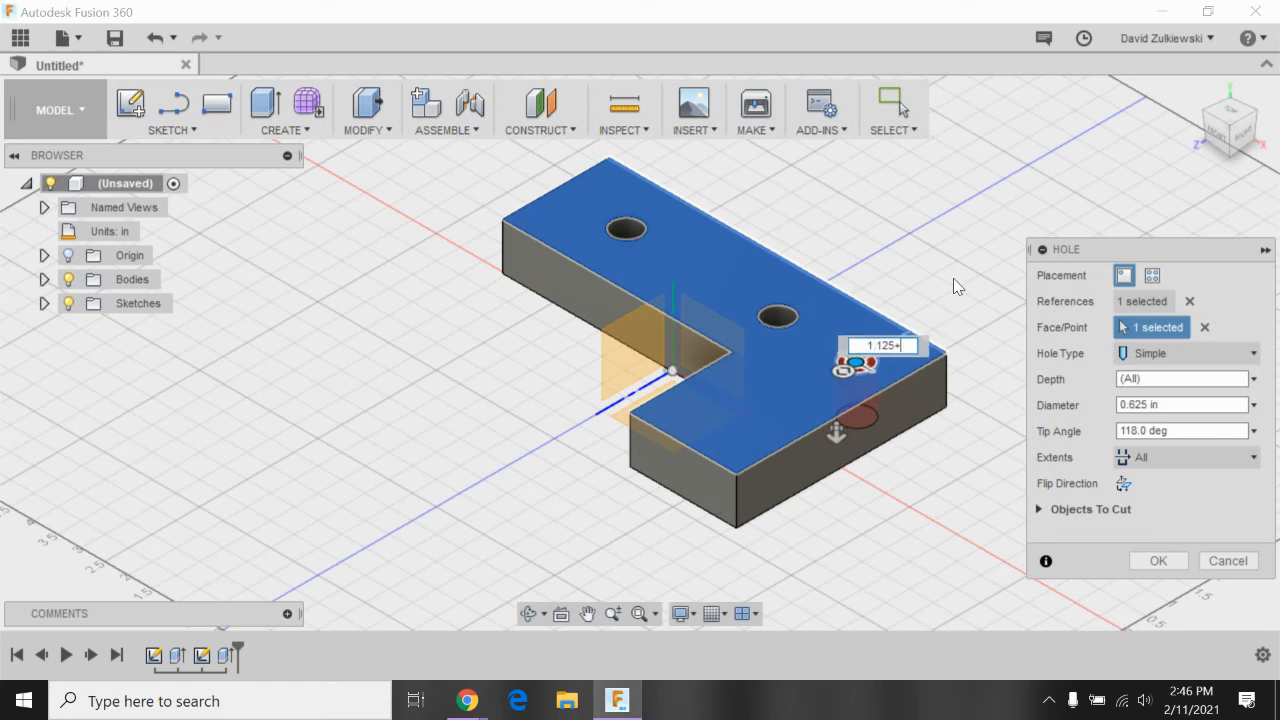
text(+ 2.313)
key(Tab)
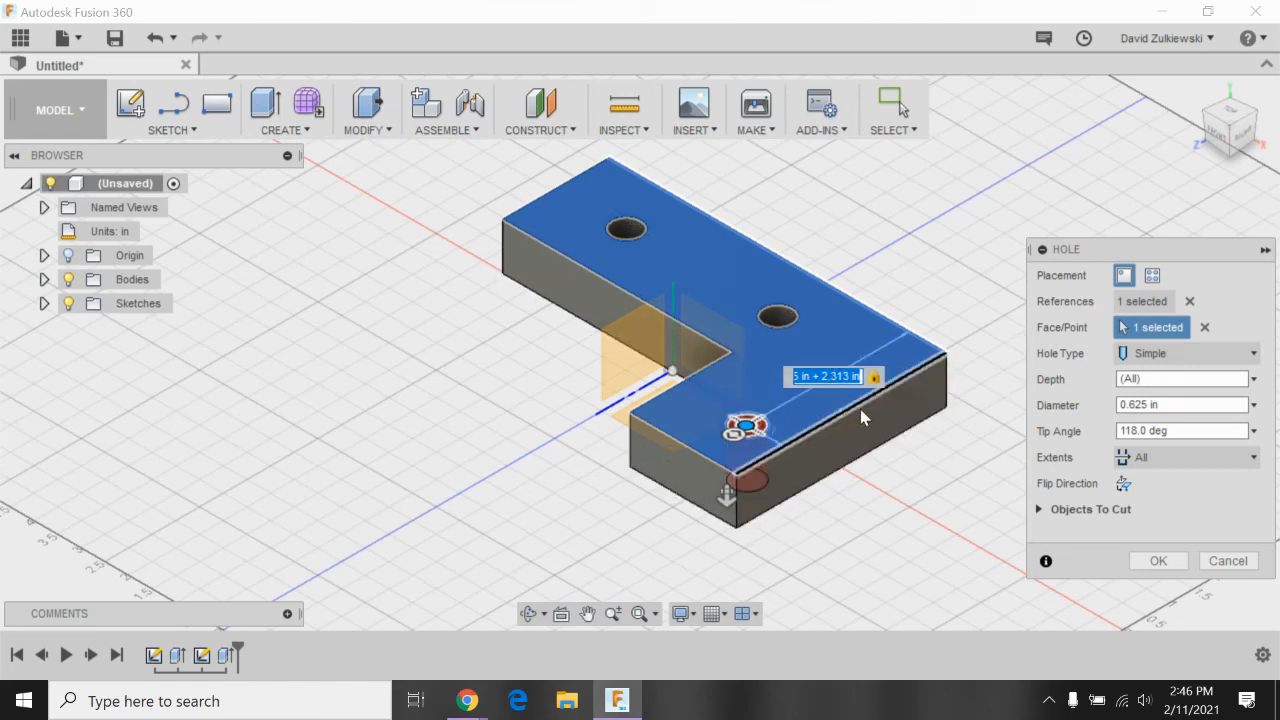
Reference the hole to the short leg's outer edge at a distance of 2.25/2 in and create it.
click(803, 432)
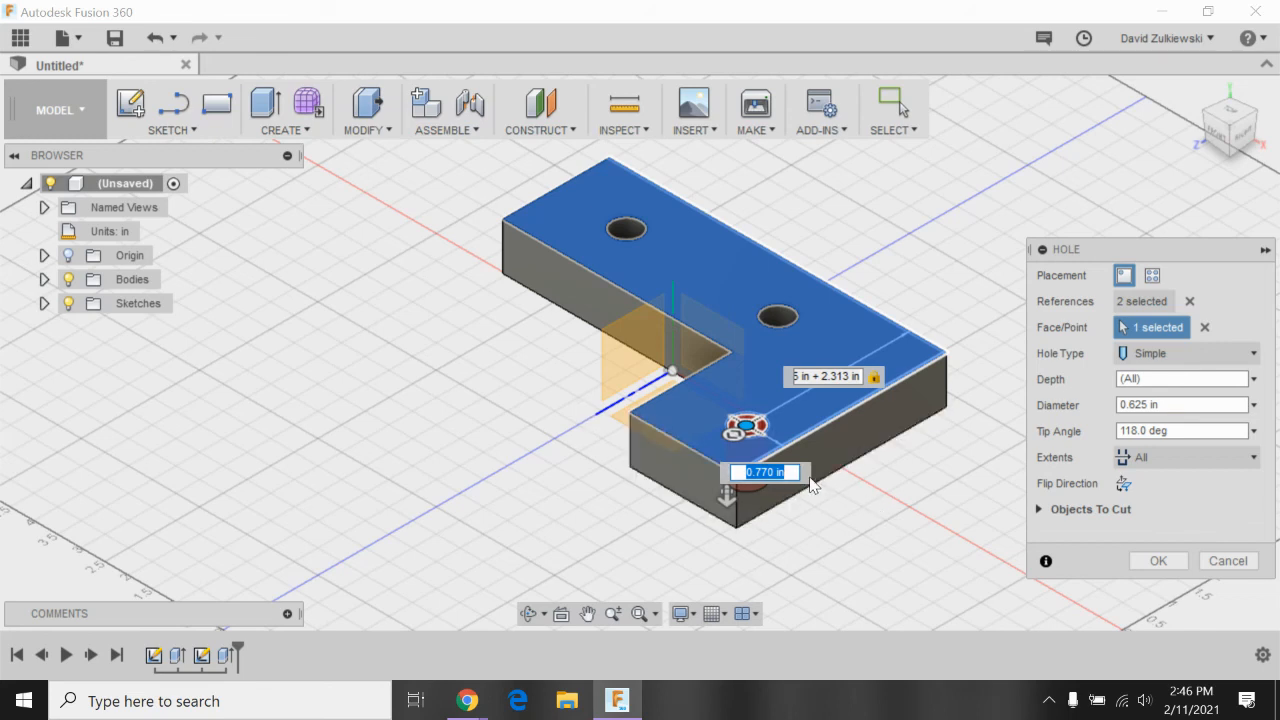
text(2.25)
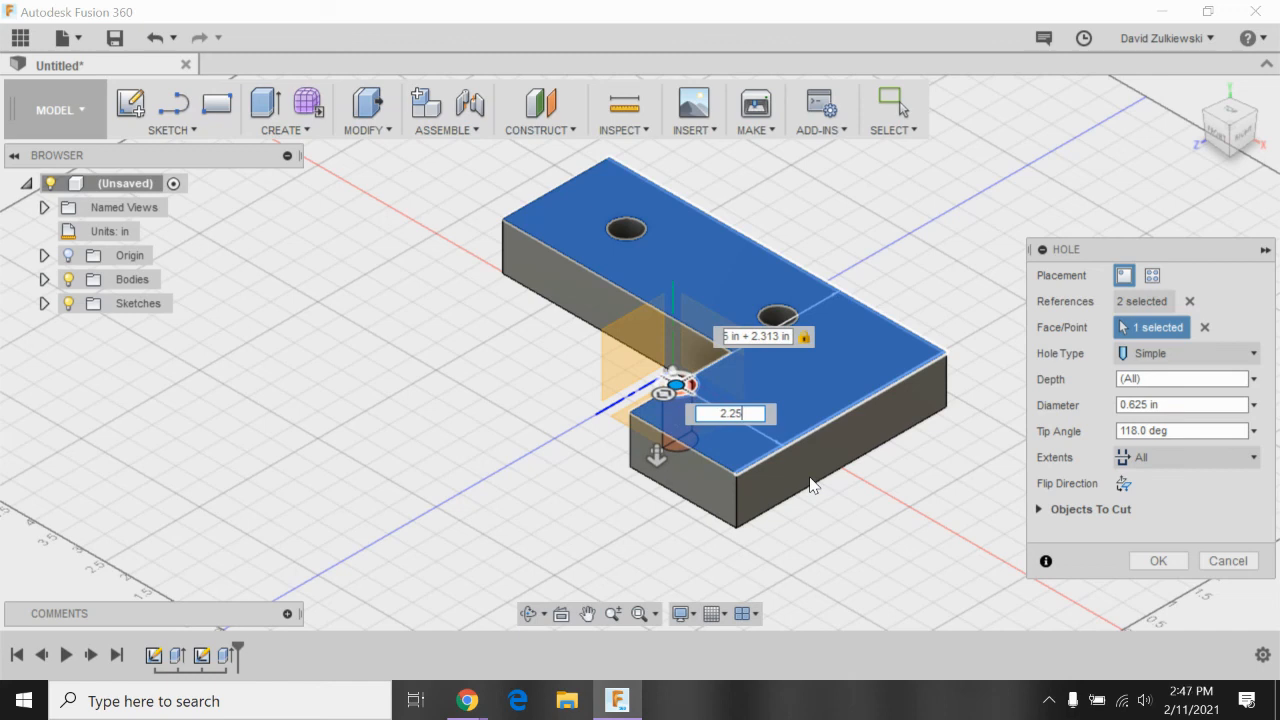
text(/2)
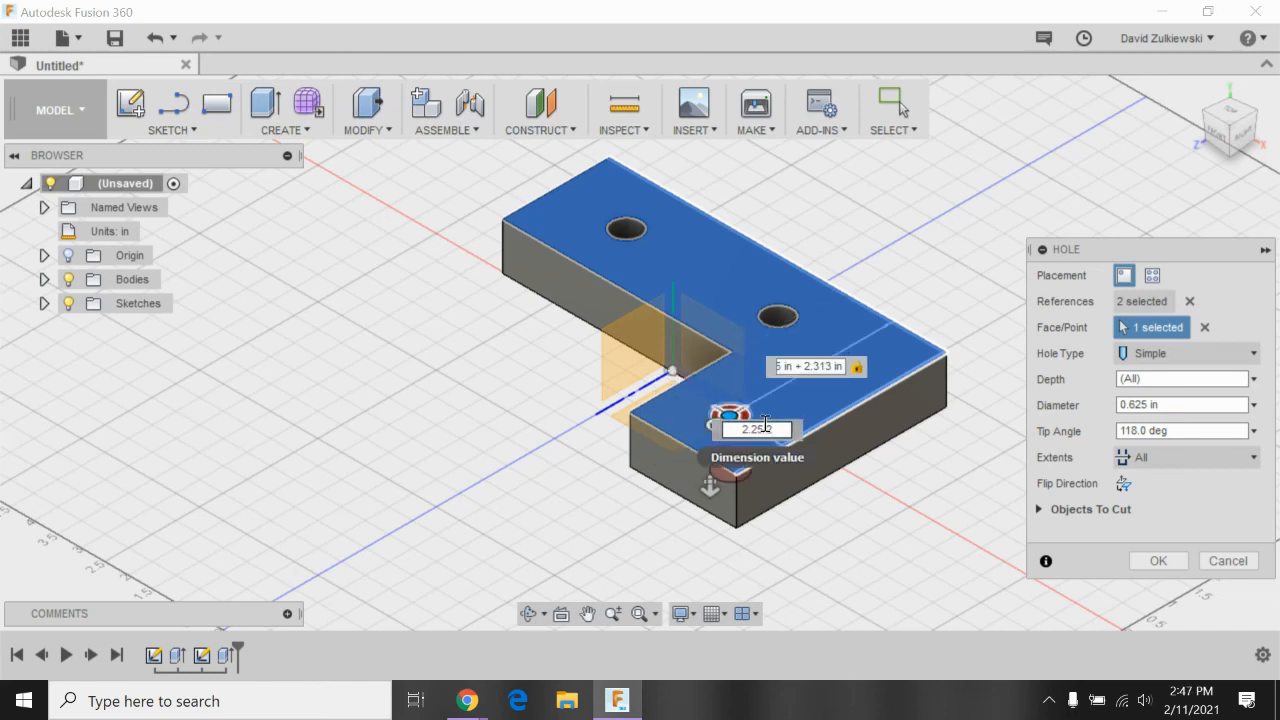
click(1157, 563)
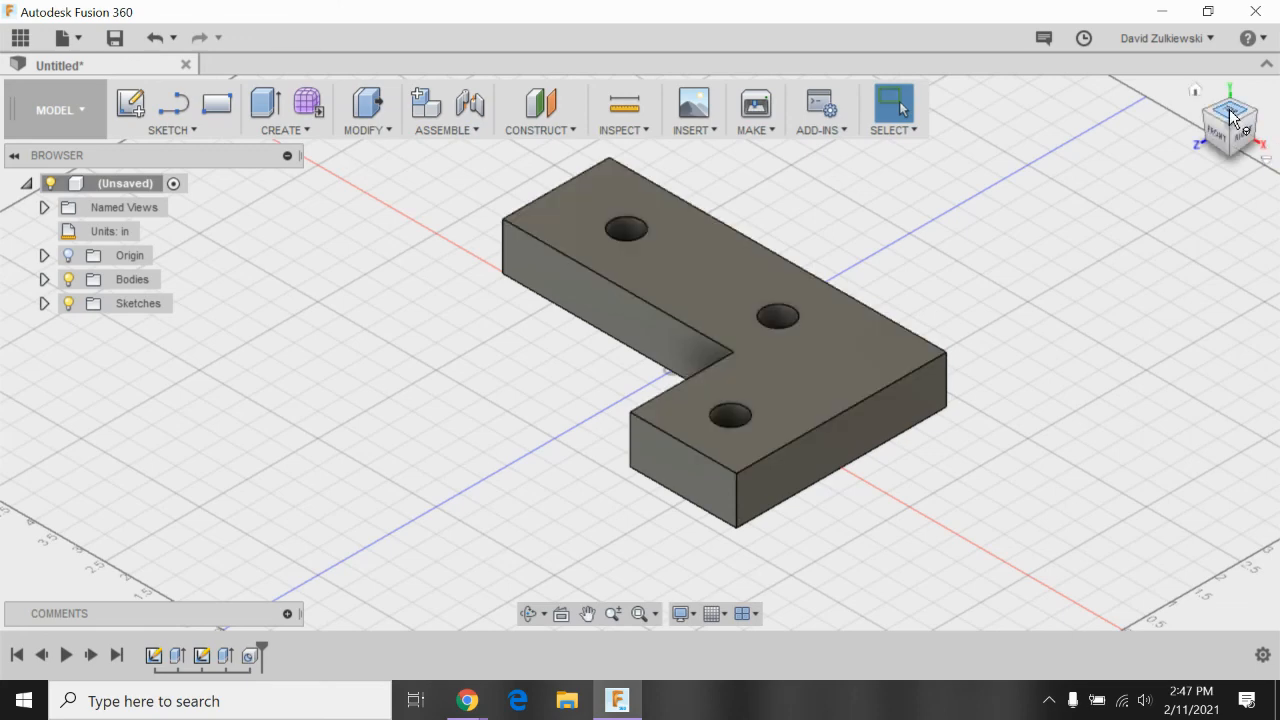
mouse_move(1236, 117)
mouse_down()
mouse_move(1222, 182)
mouse_move(1197, 162)
mouse_move(1230, 188)
mouse_up()
click(1196, 93)
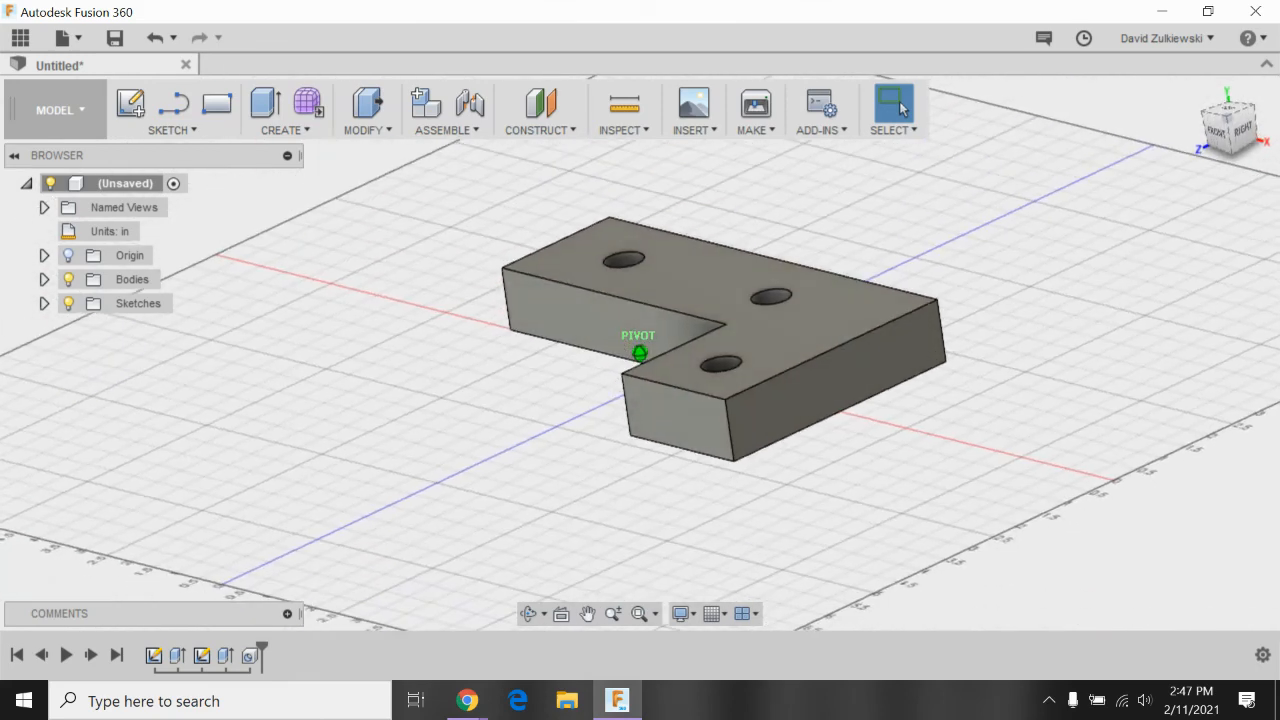
click(1196, 91)
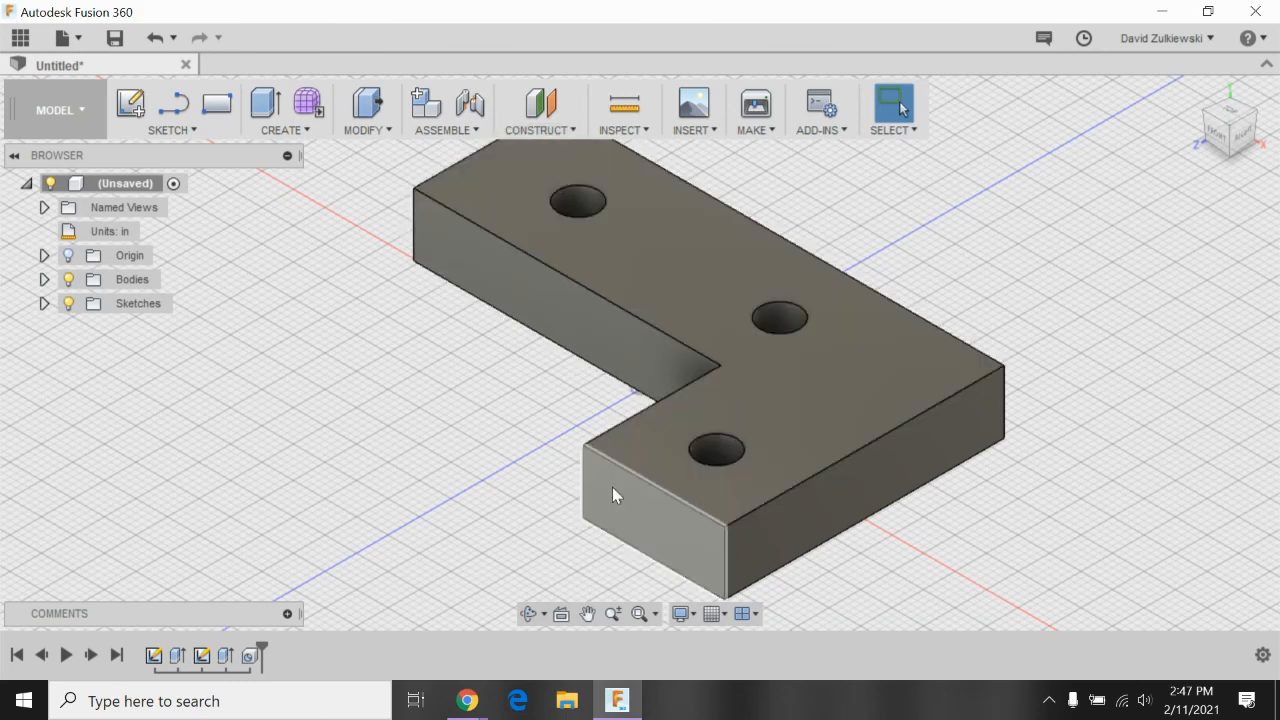
scroll(659, 298, down, 1)
scroll(659, 298, down, 2)
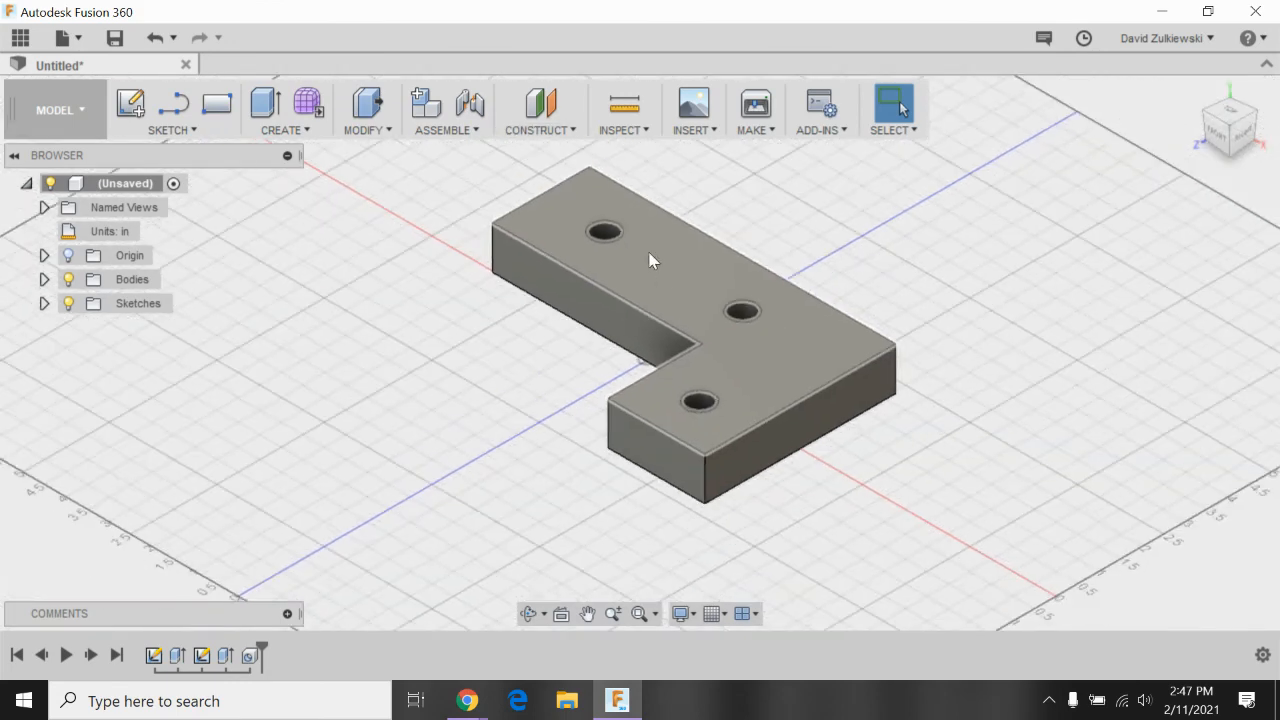
scroll(640, 160, up, 1)
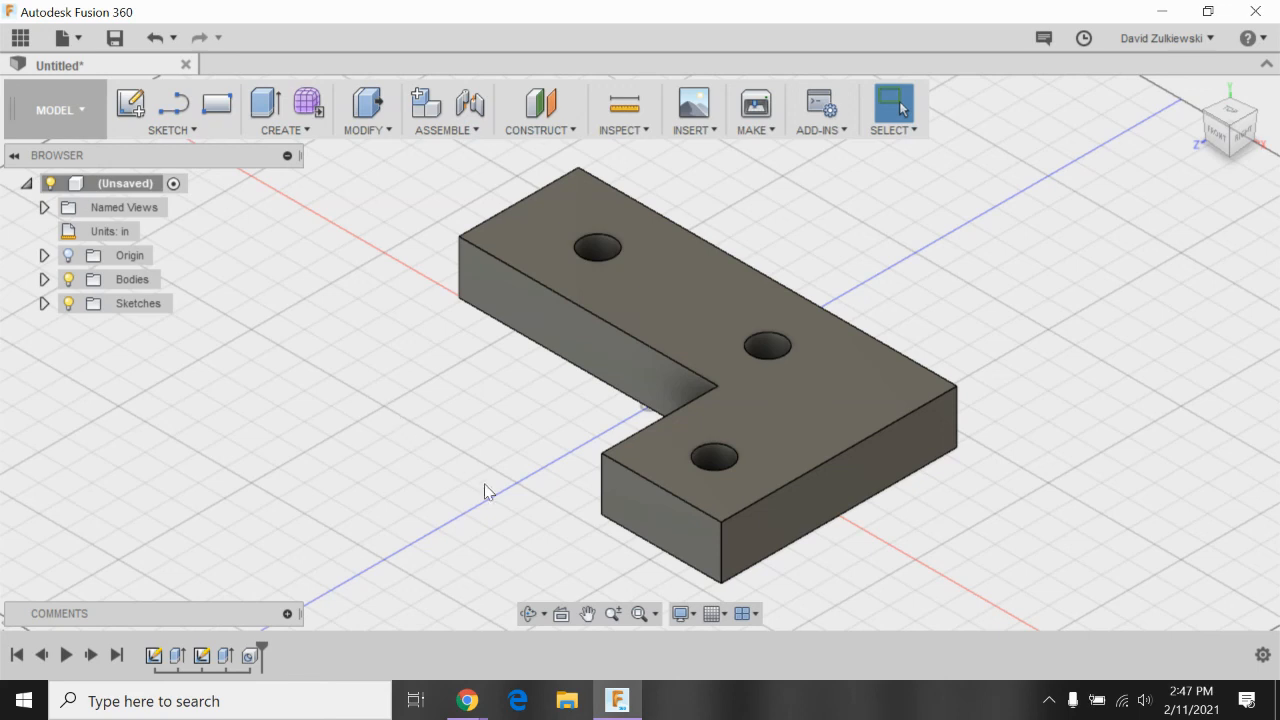
mouse_move(471, 706)
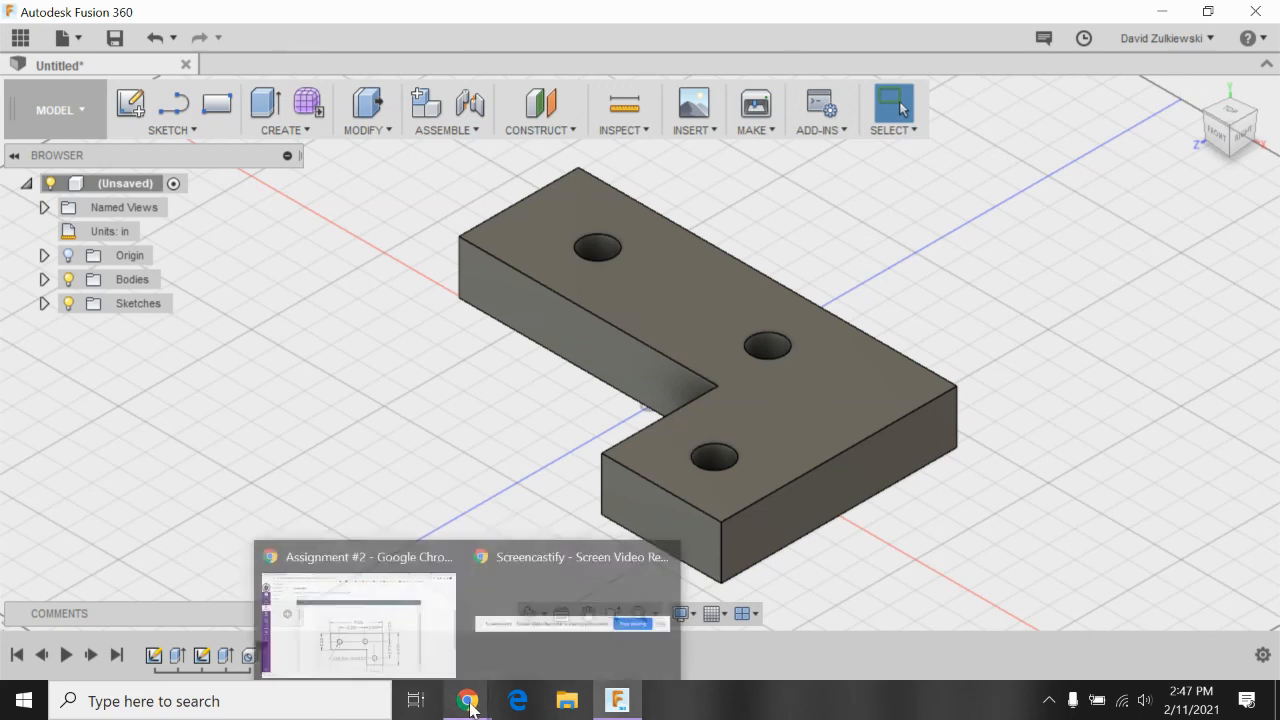